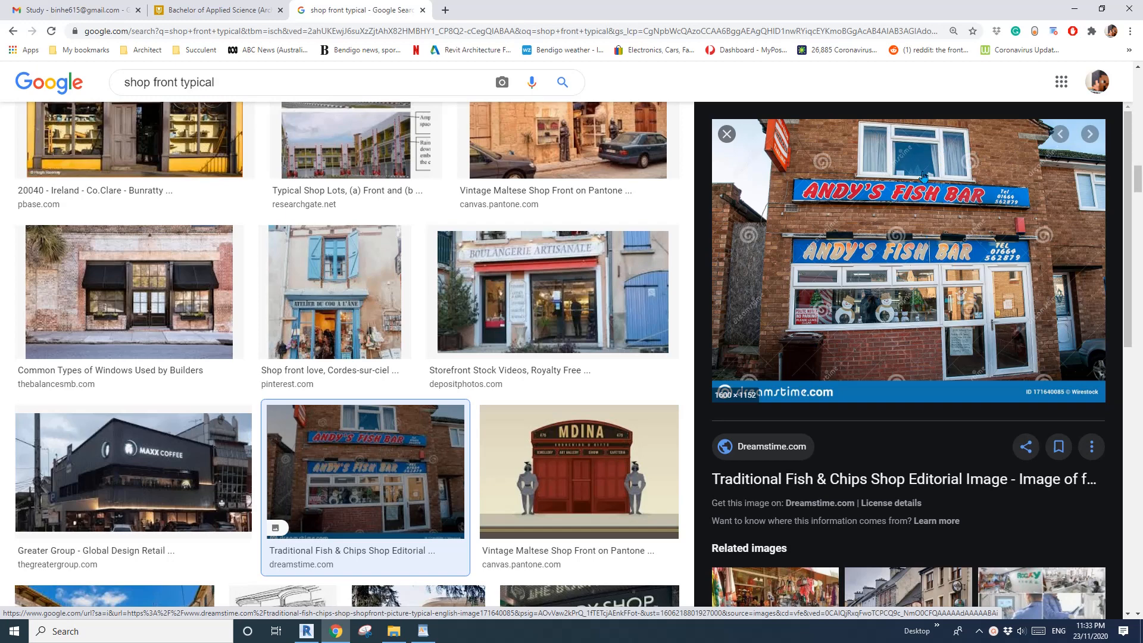
# Switch to Revit and create a new project from the Architectural Template.
pyautogui.click(306, 631)
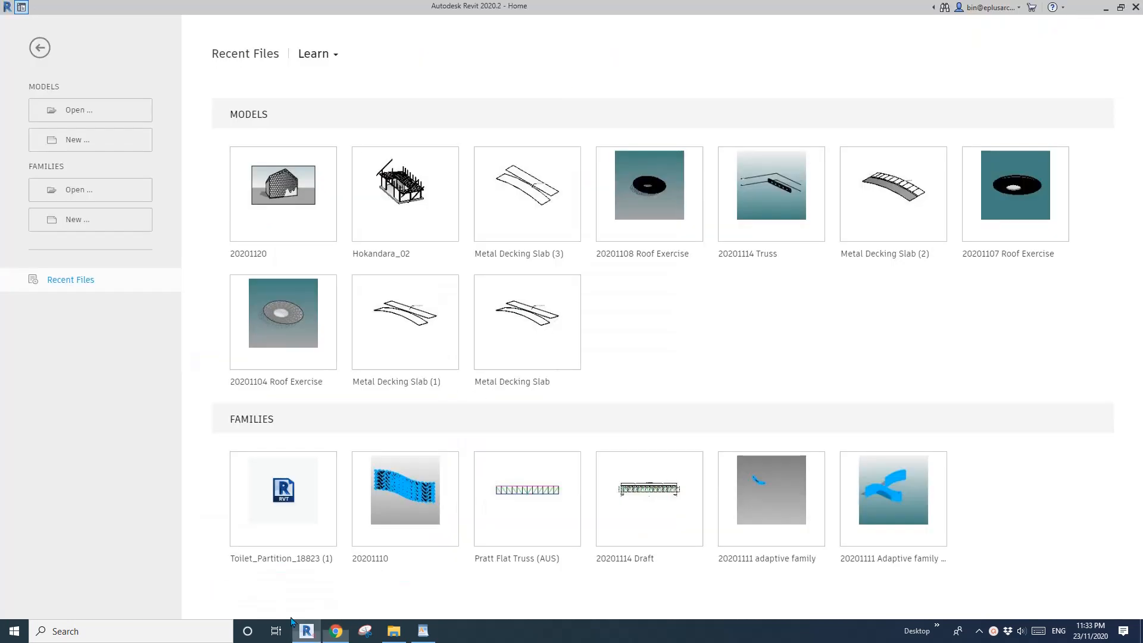
pyautogui.click(81, 141)
pyautogui.click(148, 126)
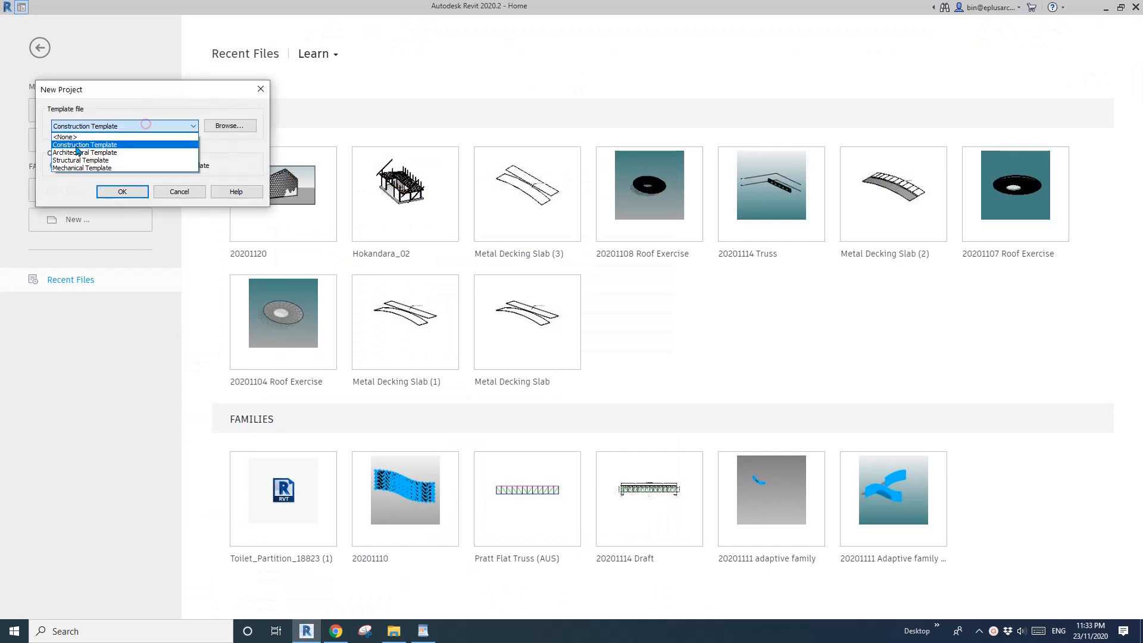
pyautogui.click(79, 147)
pyautogui.click(123, 192)
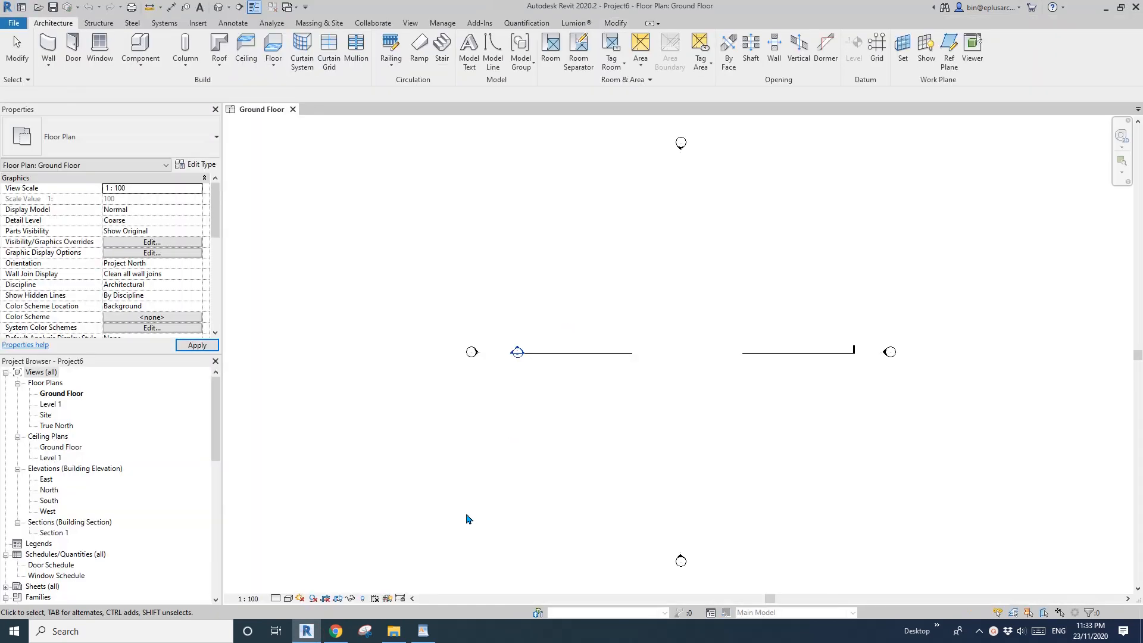
# Check the shop front reference photo in Chrome and return to the Revit floor plan.
pyautogui.click(336, 632)
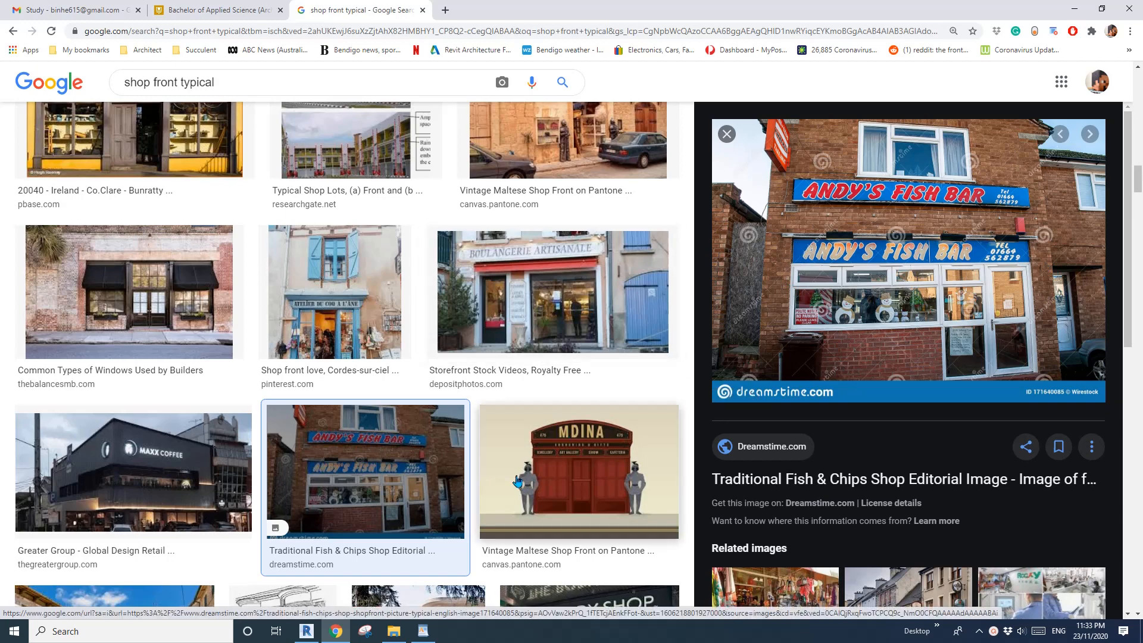
pyautogui.hotkey('alt', 'Tab')
pyautogui.moveTo(620, 405); pyautogui.dragTo(543, 409, button='middle')
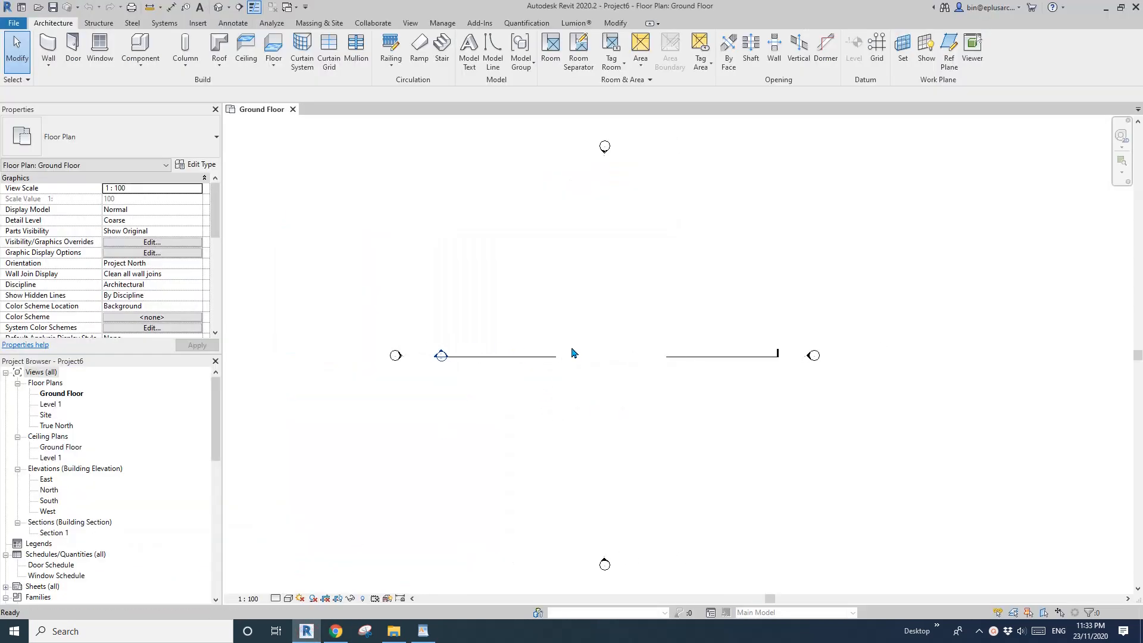
# Draw a rectangle of Double brick - 270 walls on the Ground Floor plan, about 5530 by 10130 mm inside.
pyautogui.press('w')
pyautogui.press('a')
pyautogui.click(166, 148)
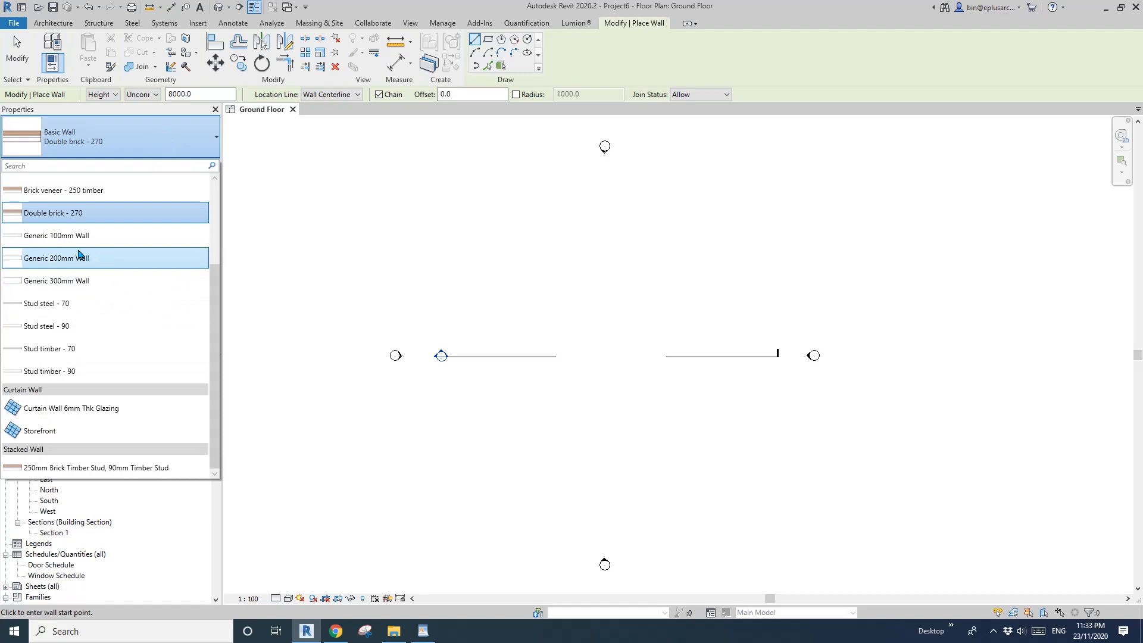
pyautogui.click(108, 221)
pyautogui.moveTo(546, 240); pyautogui.dragTo(520, 260, button='middle')
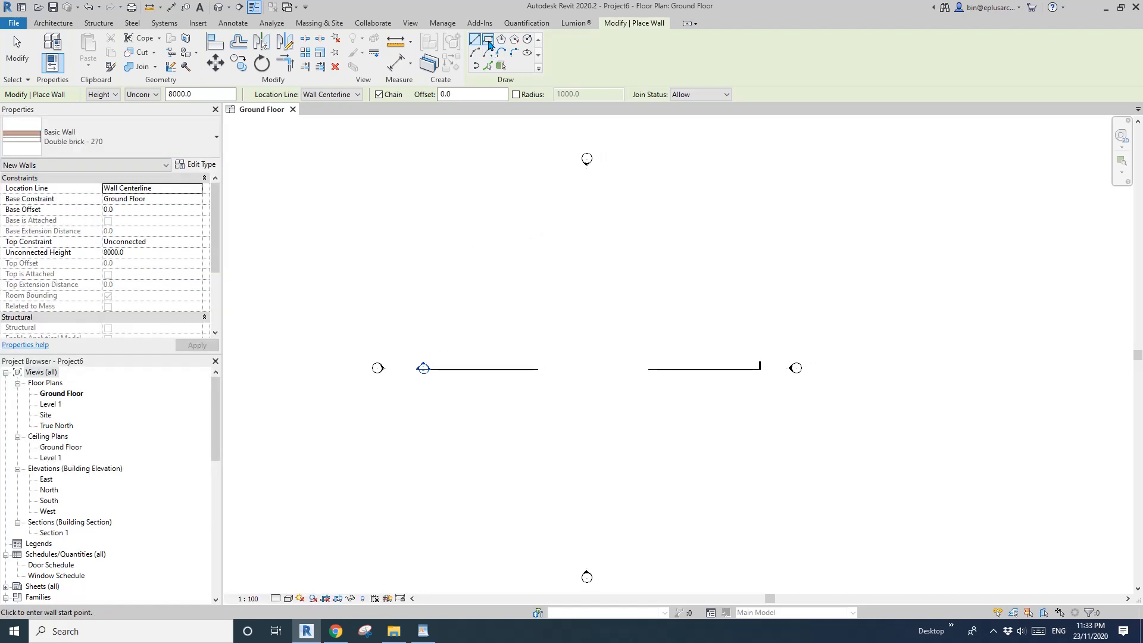
pyautogui.click(488, 40)
pyautogui.scroll(2, 563, 344)
pyautogui.click(562, 349)
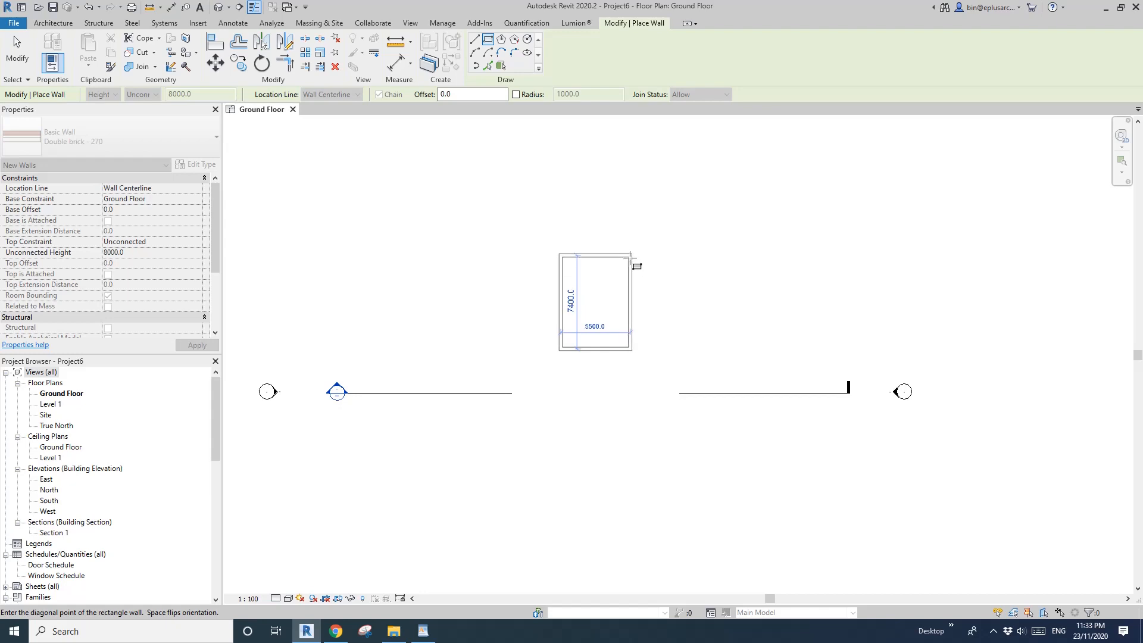
pyautogui.click(633, 219)
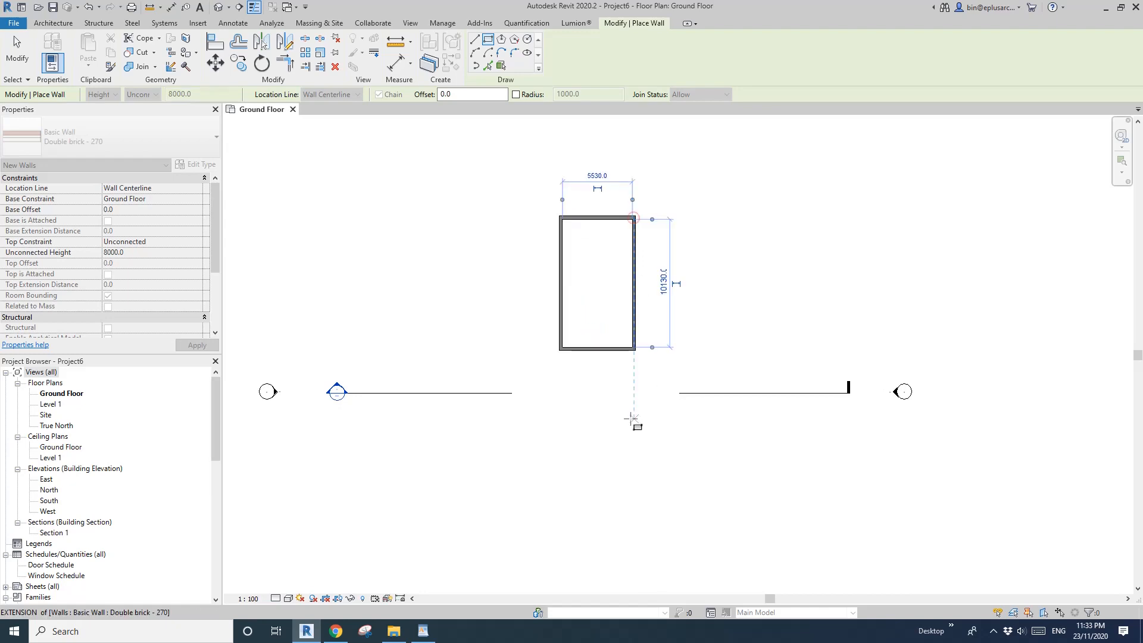
pyautogui.scroll(3, 631, 416)
pyautogui.moveTo(630, 393); pyautogui.dragTo(628, 369, button='middle')
pyautogui.press('Escape')
pyautogui.press('Escape')
# Add an aligned dimension between the outer faces of the two long walls, placed below the front wall.
pyautogui.scroll(1, 615, 395)
pyautogui.press('d')
pyautogui.press('i')
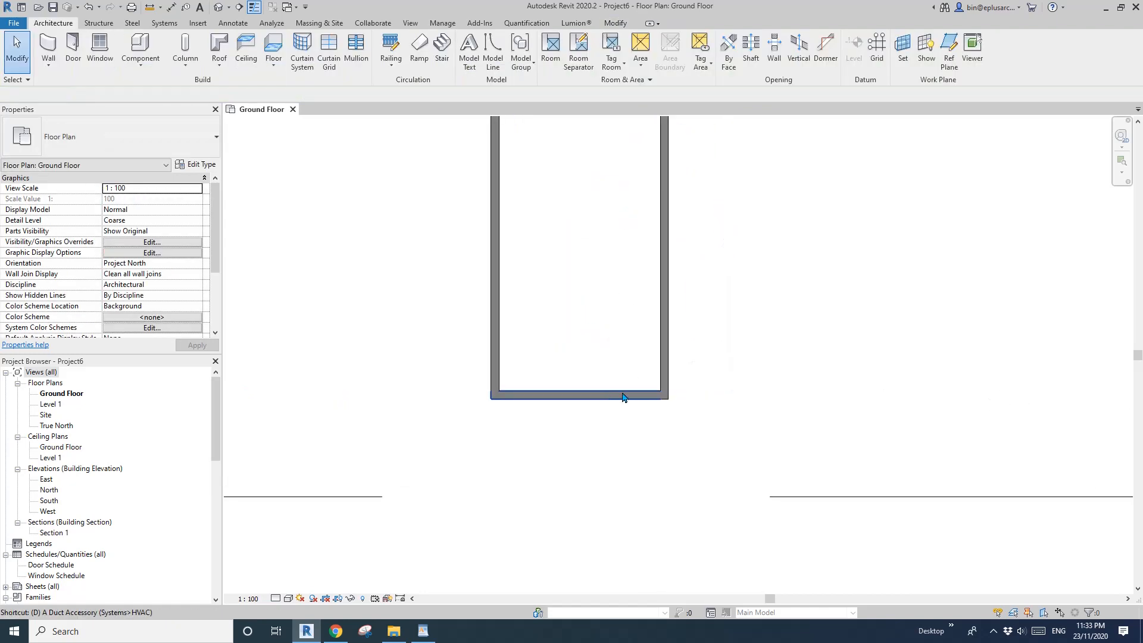
pyautogui.click(672, 374)
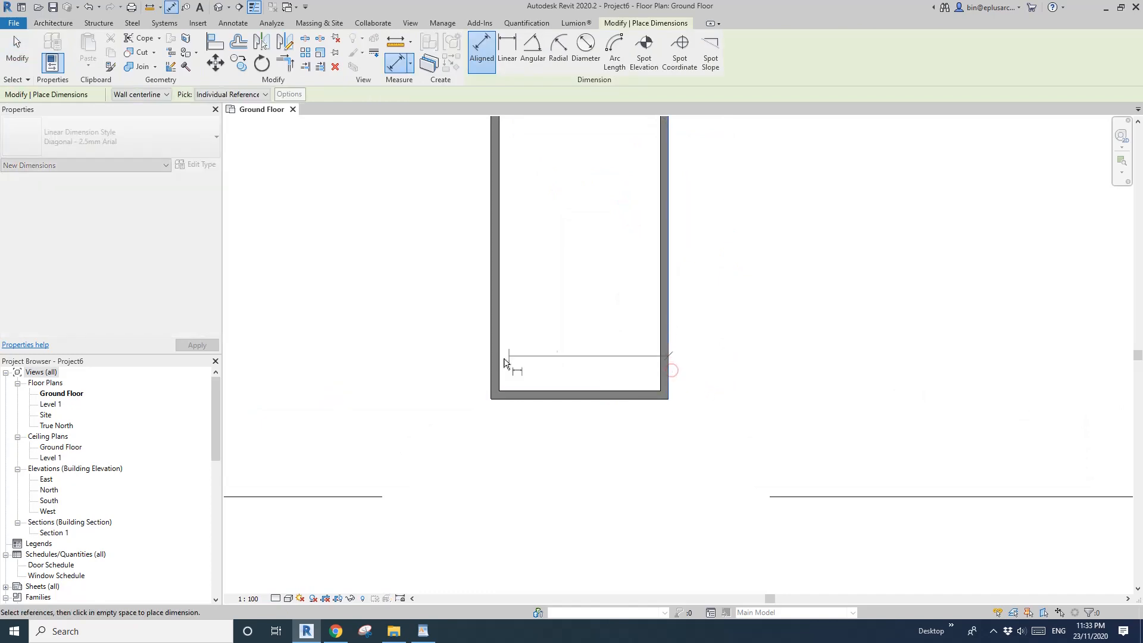
pyautogui.scroll(2, 487, 373)
pyautogui.click(483, 370)
pyautogui.click(619, 474)
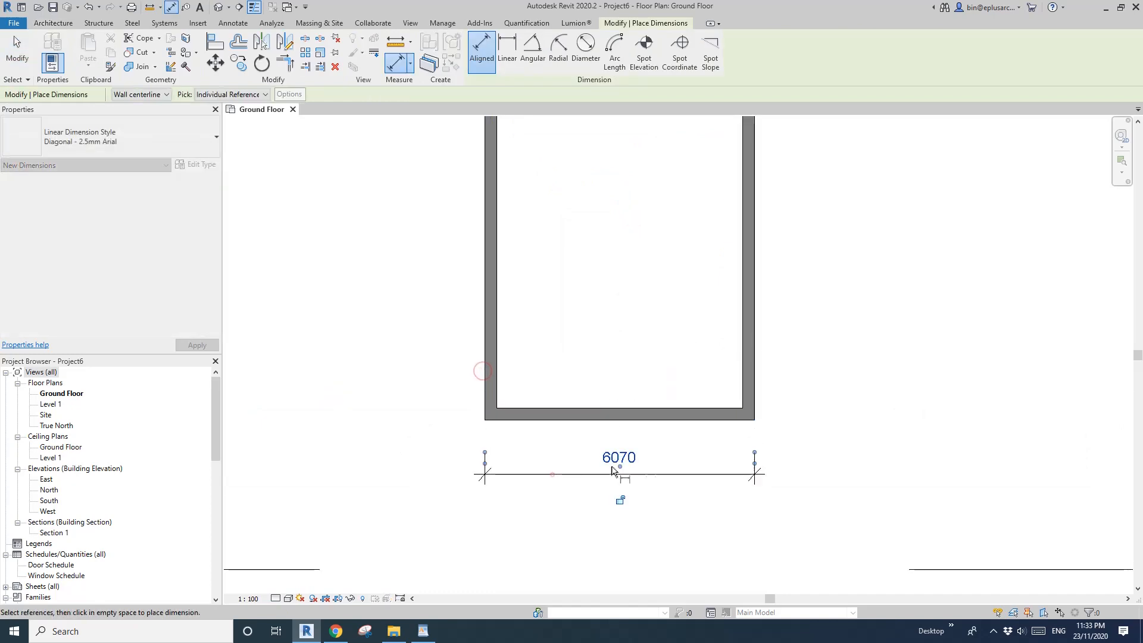
pyautogui.press('Escape')
pyautogui.press('Escape')
# Set the building's overall outside width to 5500 mm by moving the right-hand long wall.
pyautogui.click(754, 363)
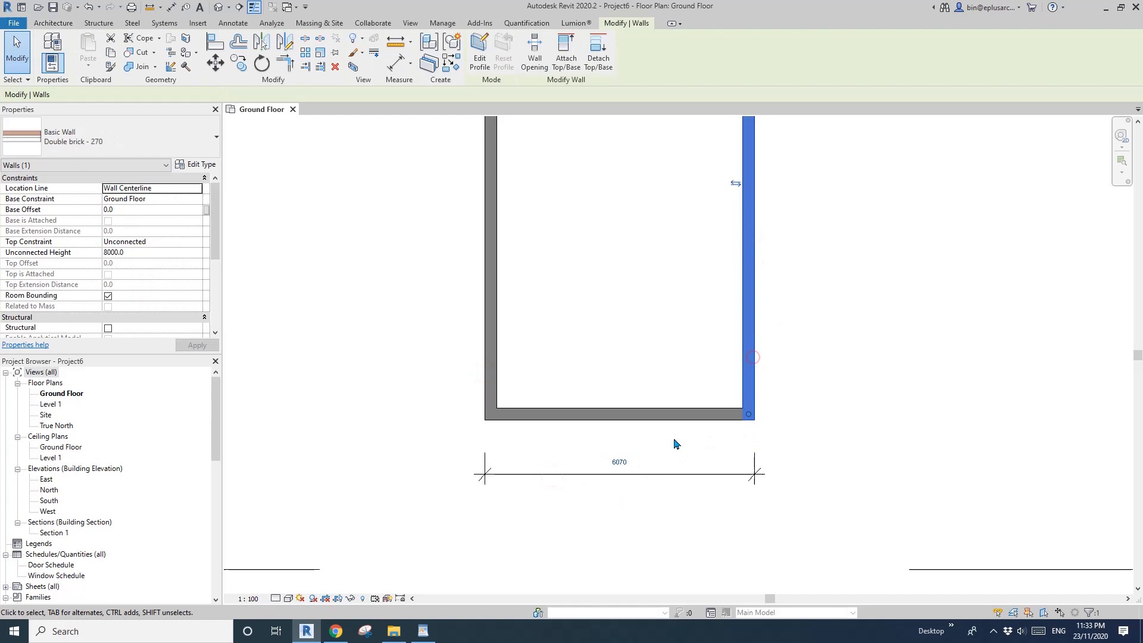
pyautogui.click(620, 458)
pyautogui.write('5500')
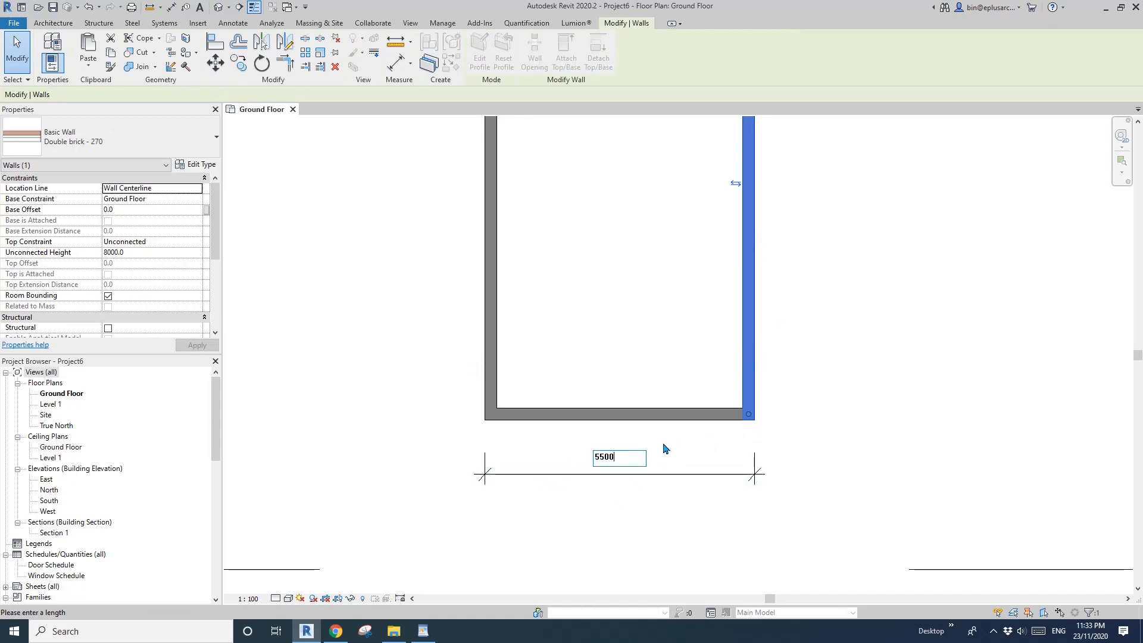
pyautogui.press('Return')
pyautogui.press('Escape')
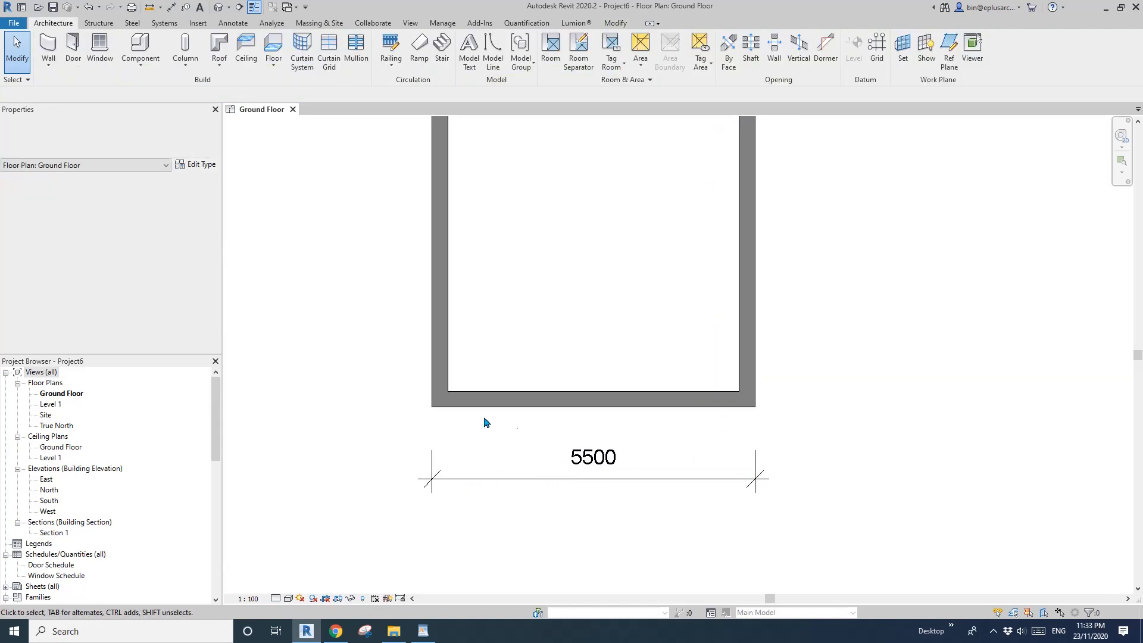
# Start a Storefront curtain wall and duplicate its type as Storefront 2.
pyautogui.press('w')
pyautogui.press('a')
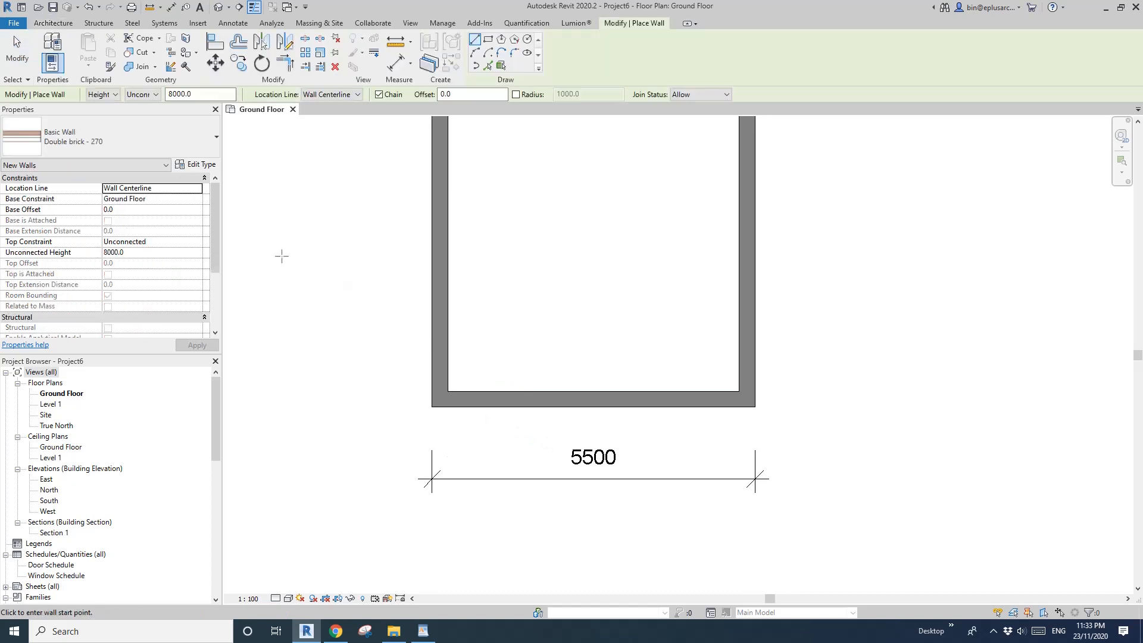
pyautogui.click(149, 143)
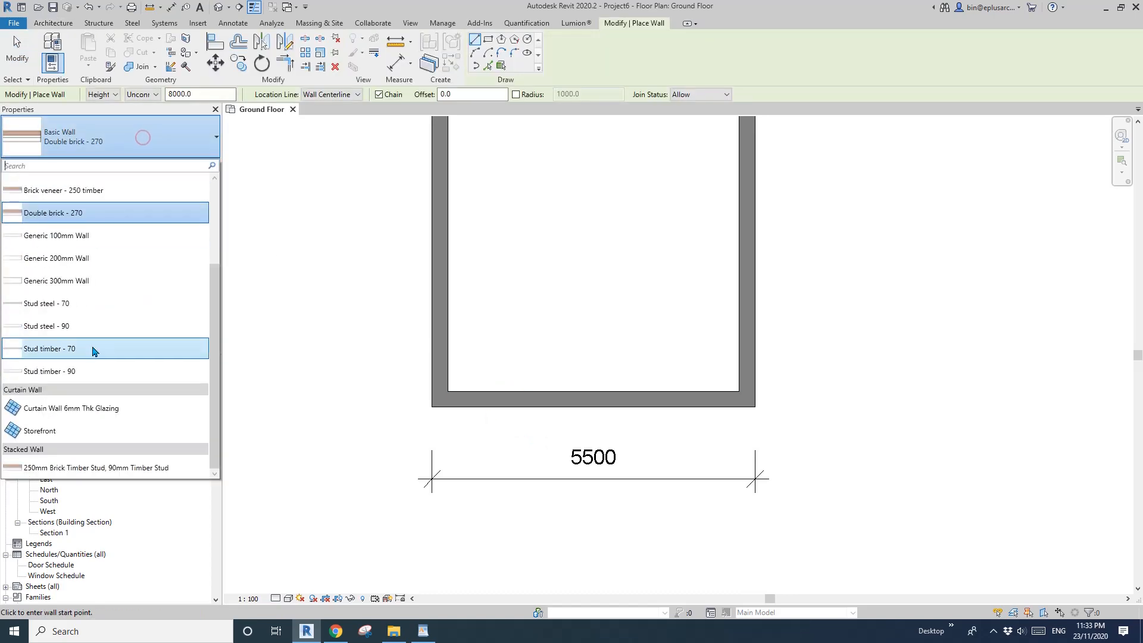
pyautogui.click(43, 434)
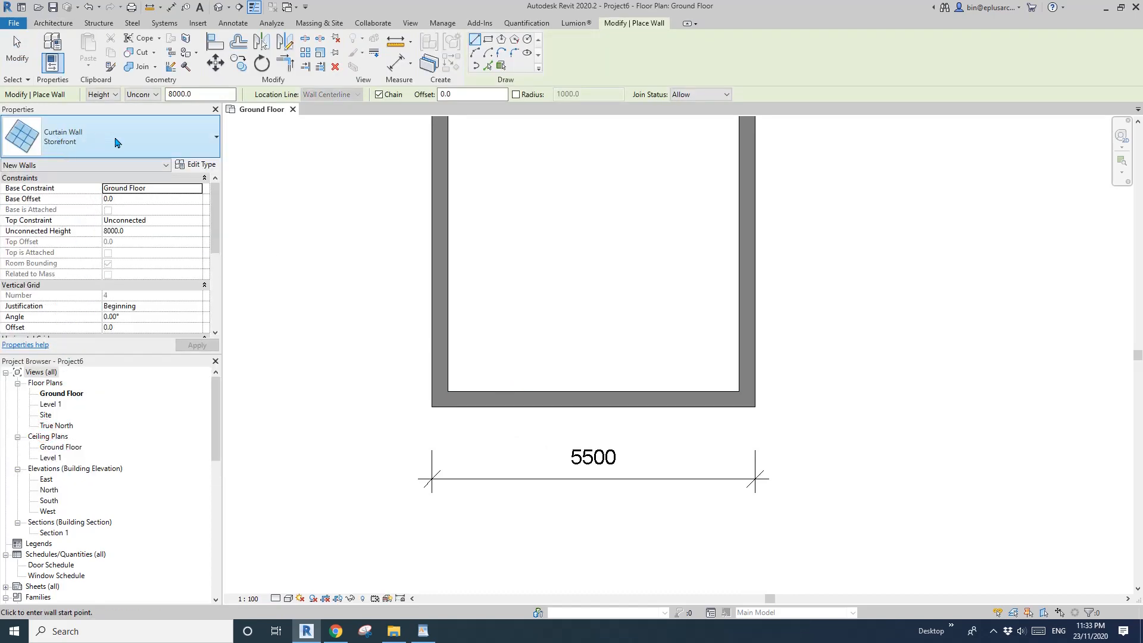
pyautogui.click(194, 164)
pyautogui.click(563, 141)
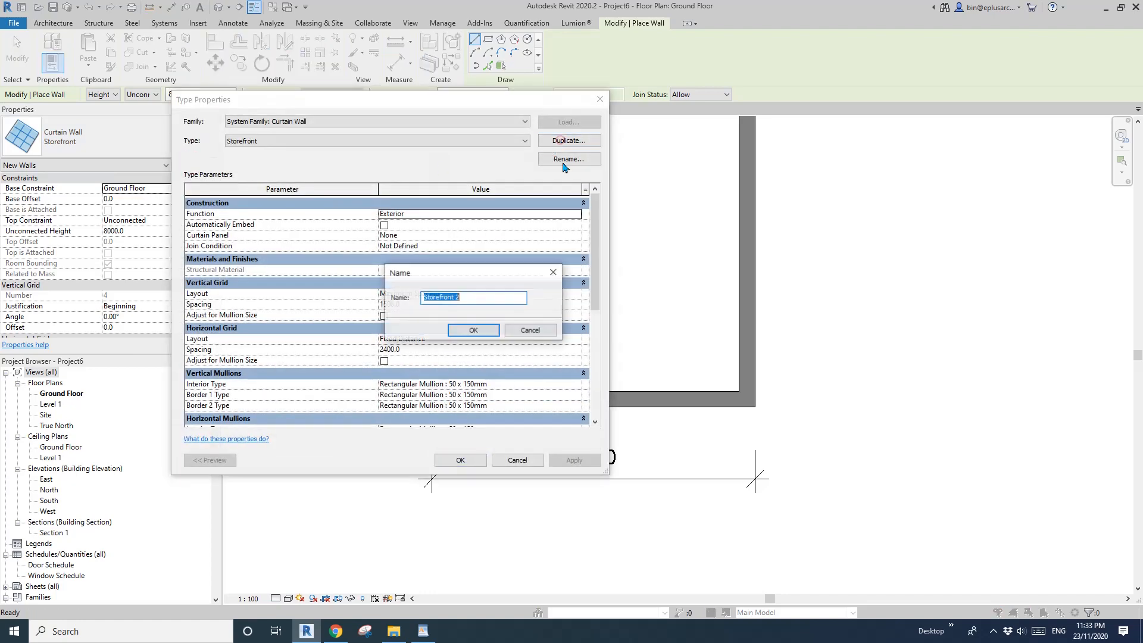
pyautogui.click(477, 332)
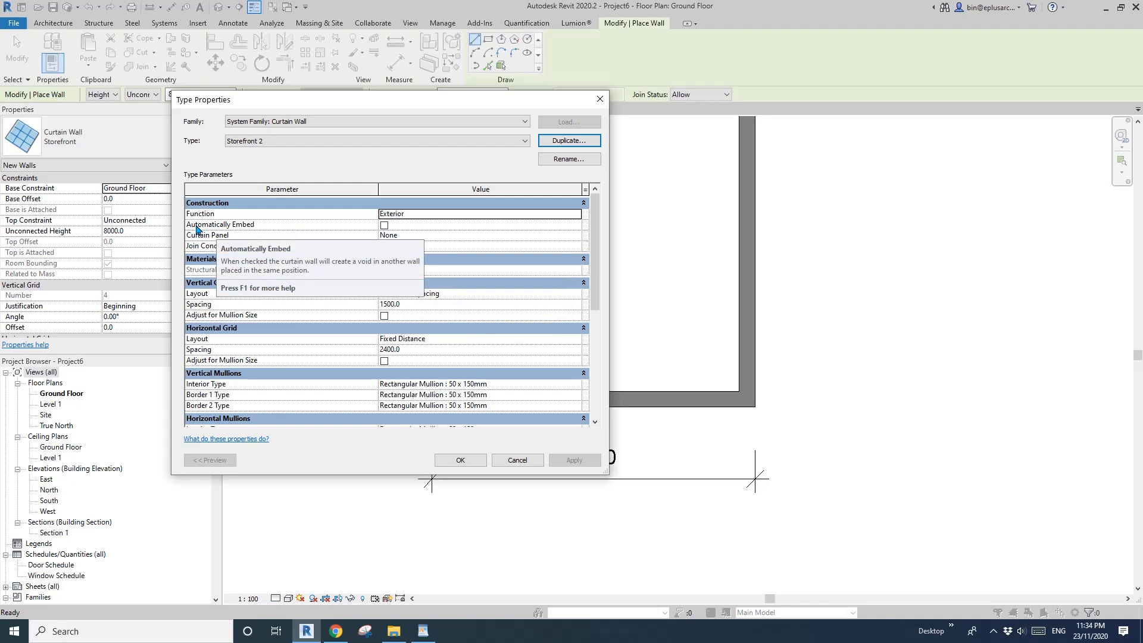
# Enable Automatically Embed for Storefront 2 and set its join condition to Border and Horizontal Grid Continuous.
pyautogui.click(384, 226)
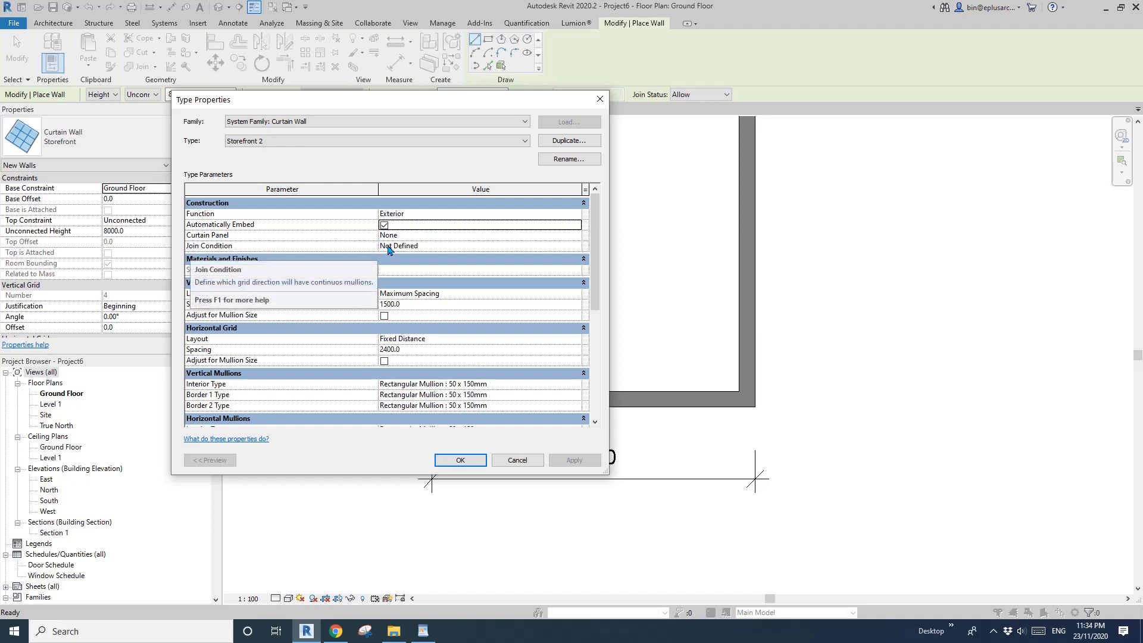
pyautogui.click(501, 247)
pyautogui.click(506, 241)
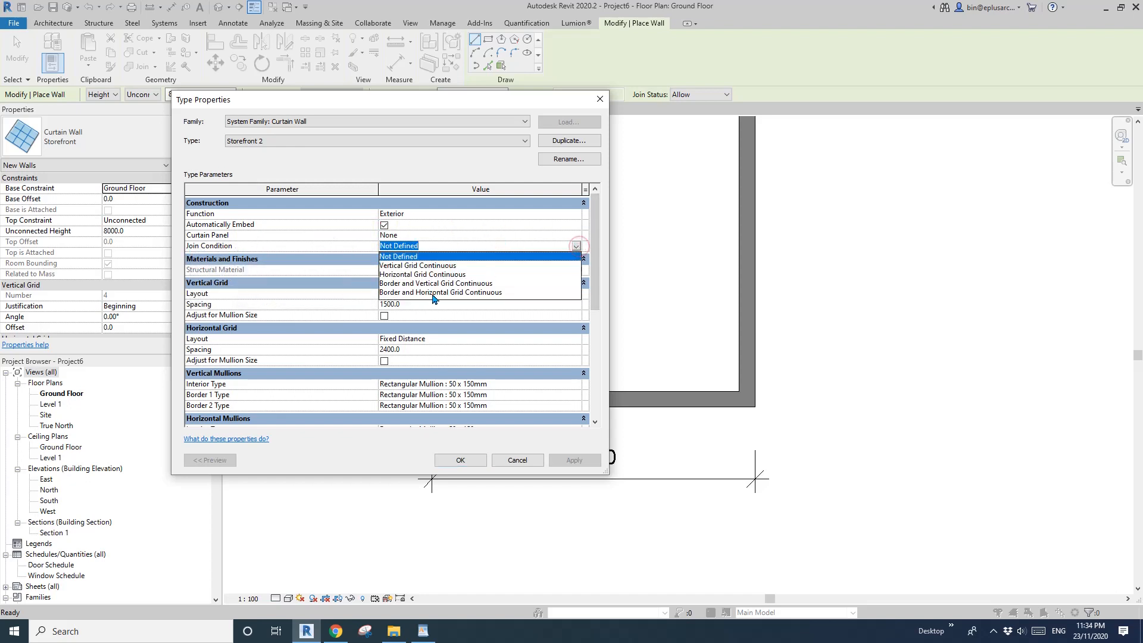
pyautogui.click(469, 293)
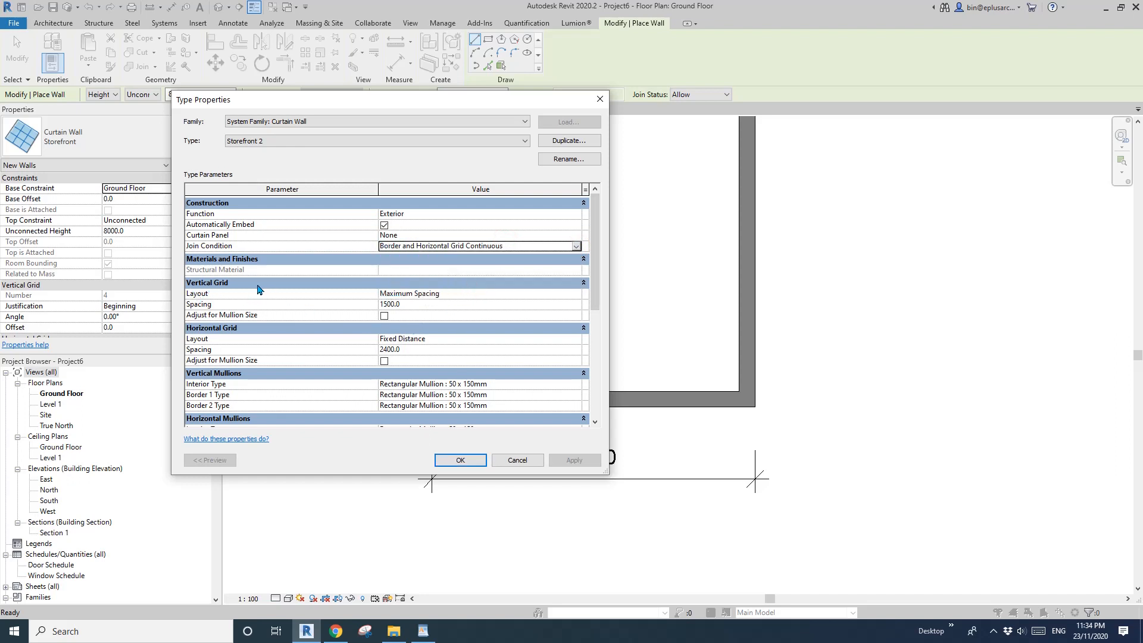
# Set both the vertical and horizontal grid layouts of Storefront 2 to None and apply the type settings.
pyautogui.click(522, 294)
pyautogui.click(523, 295)
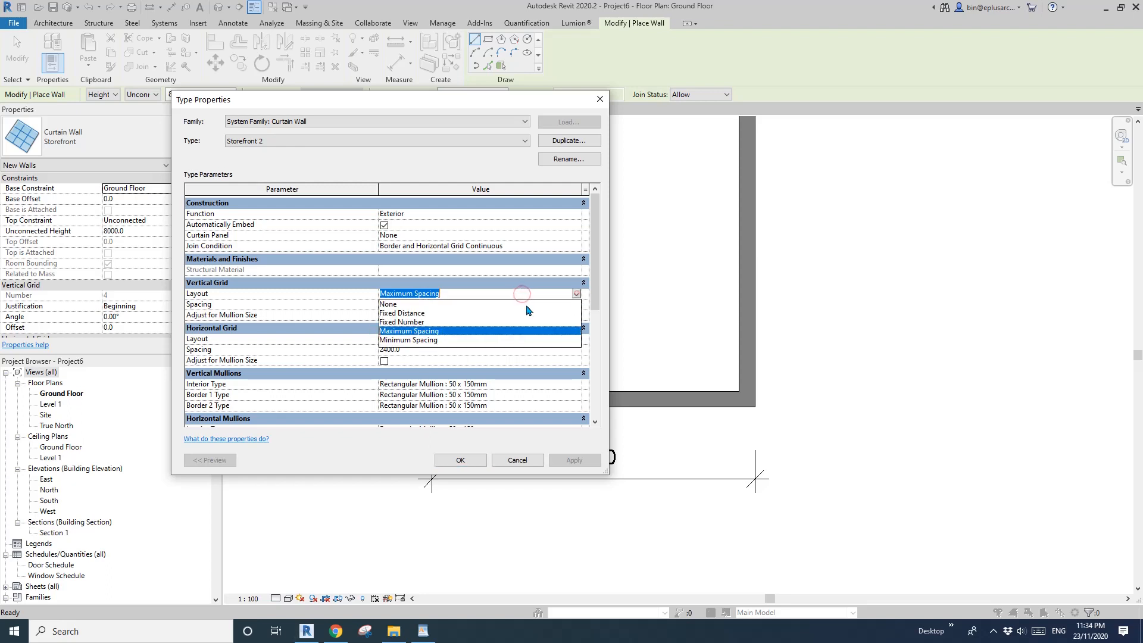
pyautogui.click(392, 305)
pyautogui.click(577, 340)
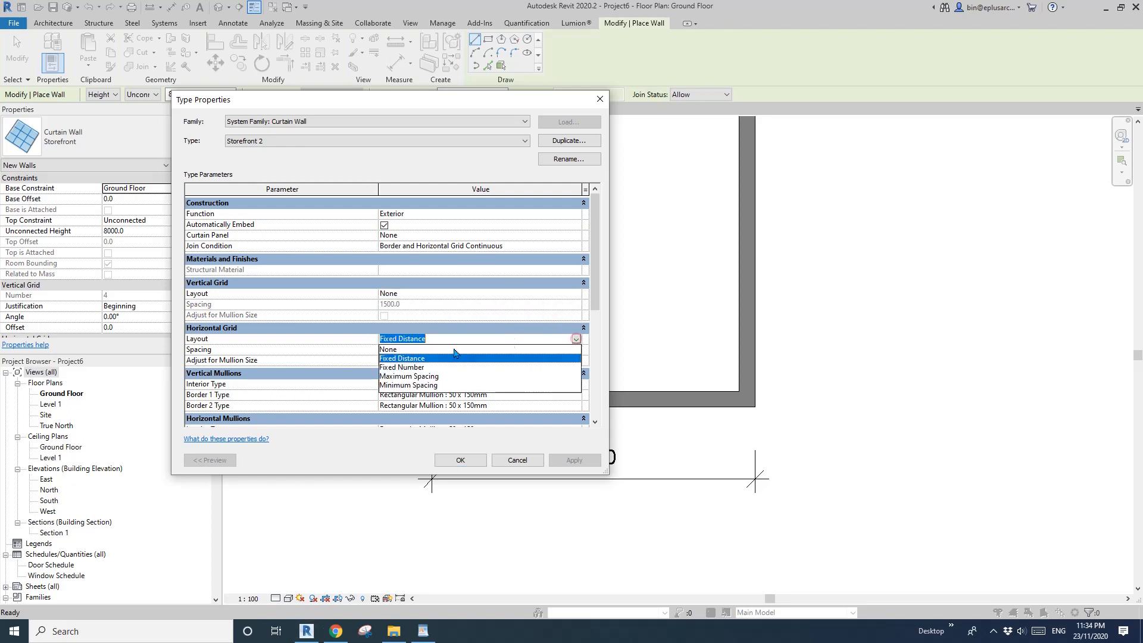
pyautogui.click(396, 350)
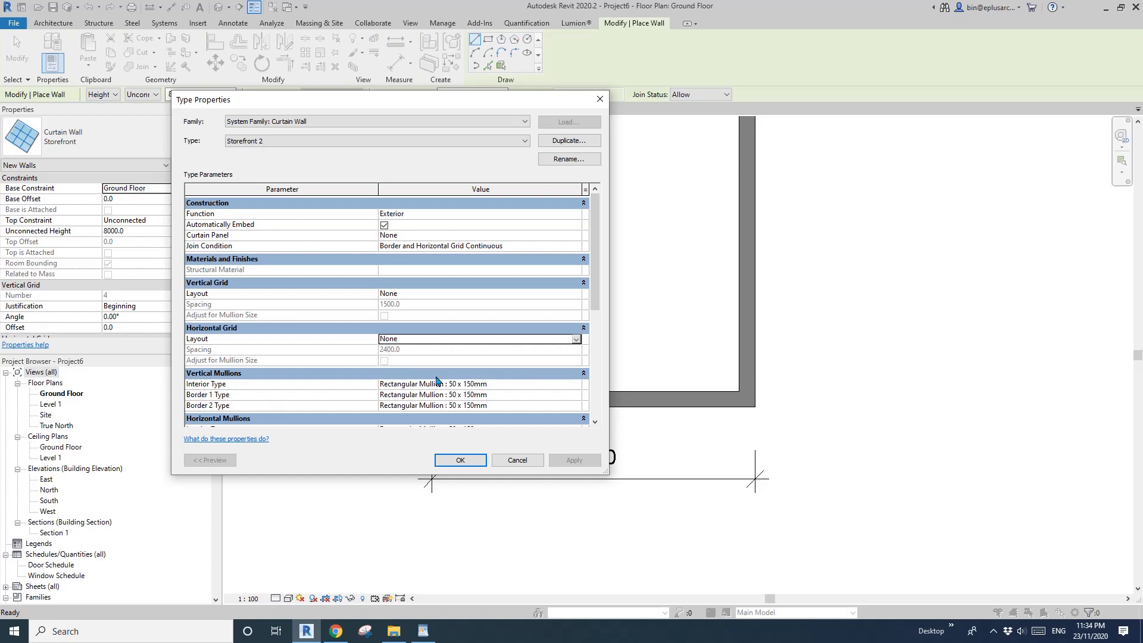
pyautogui.click(461, 460)
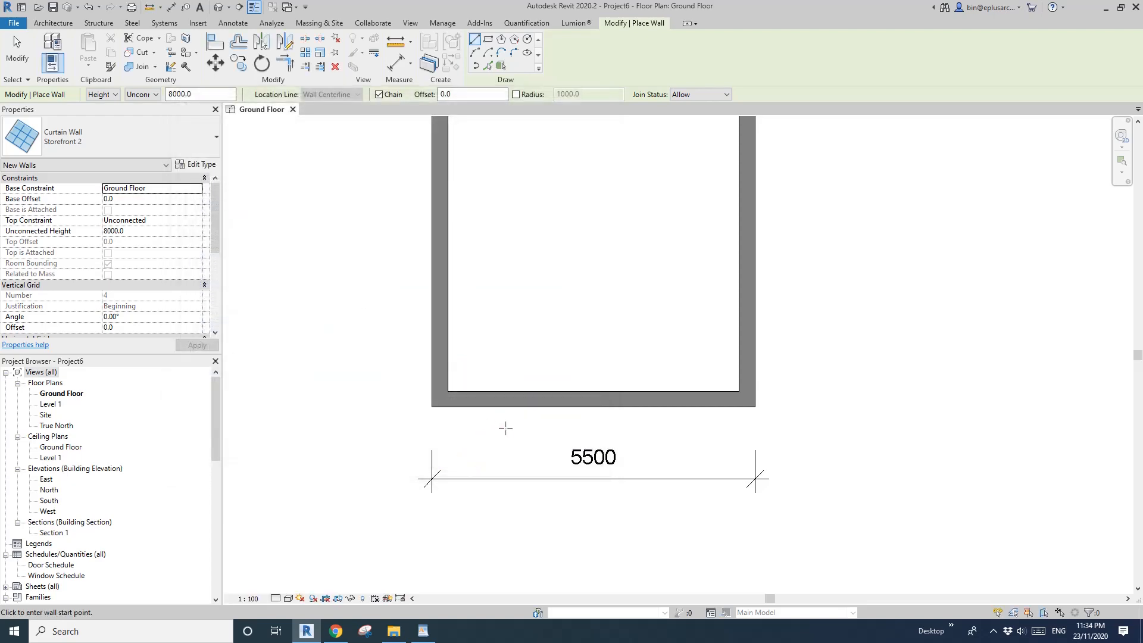
# Place a Storefront 2 curtain wall along the front wall, starting 300 mm from the left wall's inner face, with a length of 4500 mm.
pyautogui.scroll(1, 483, 416)
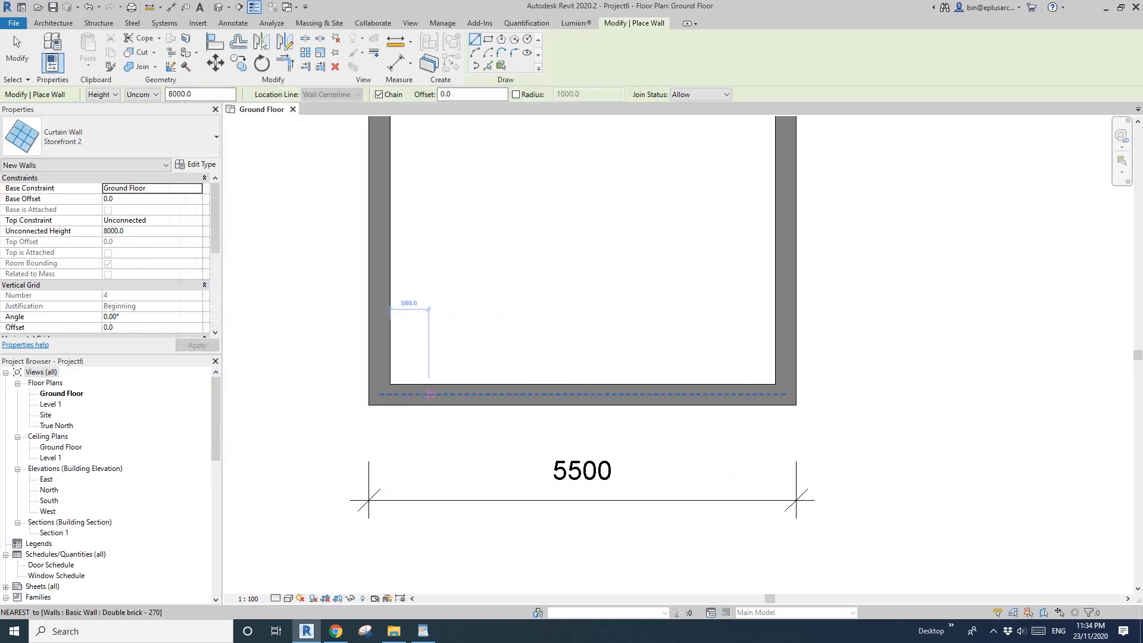
pyautogui.click(416, 394)
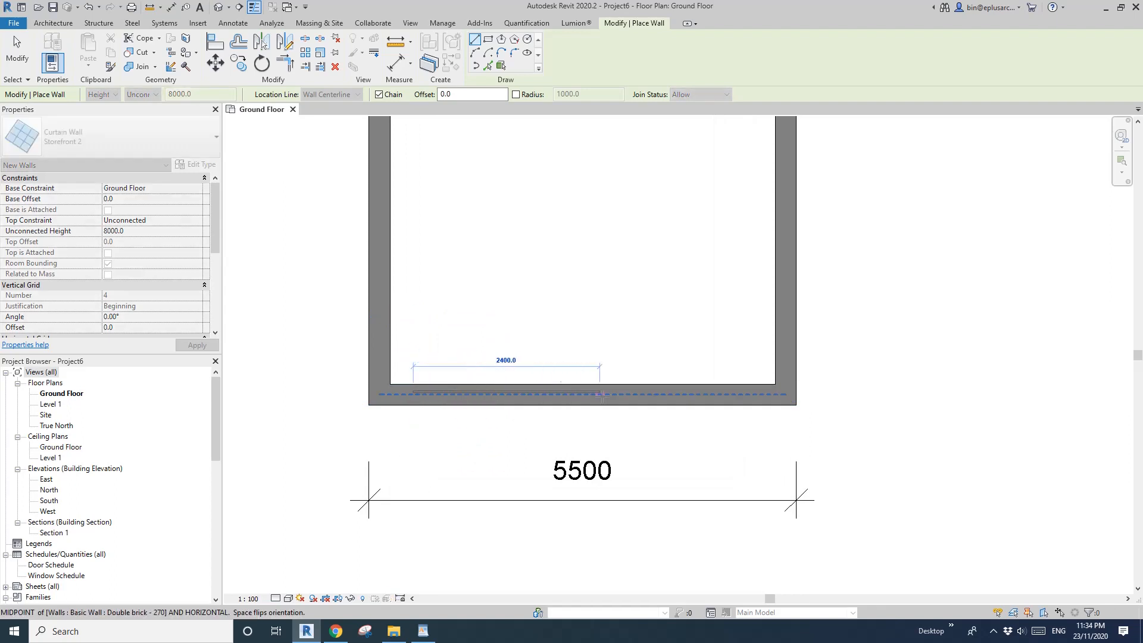
pyautogui.write('4')
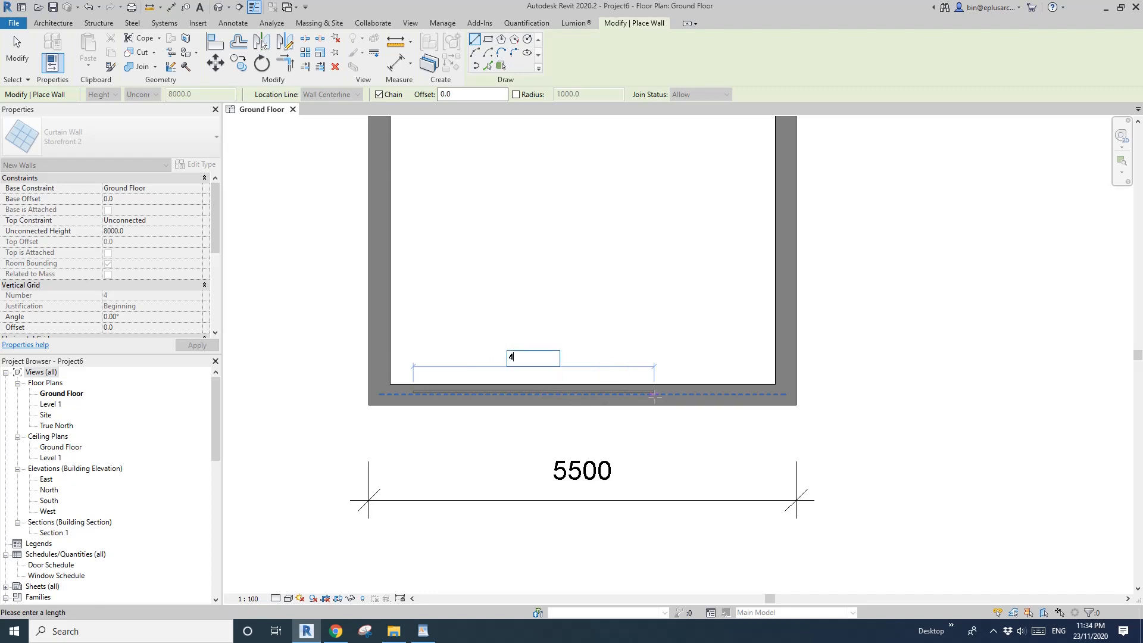
pyautogui.write('500')
pyautogui.press('Return')
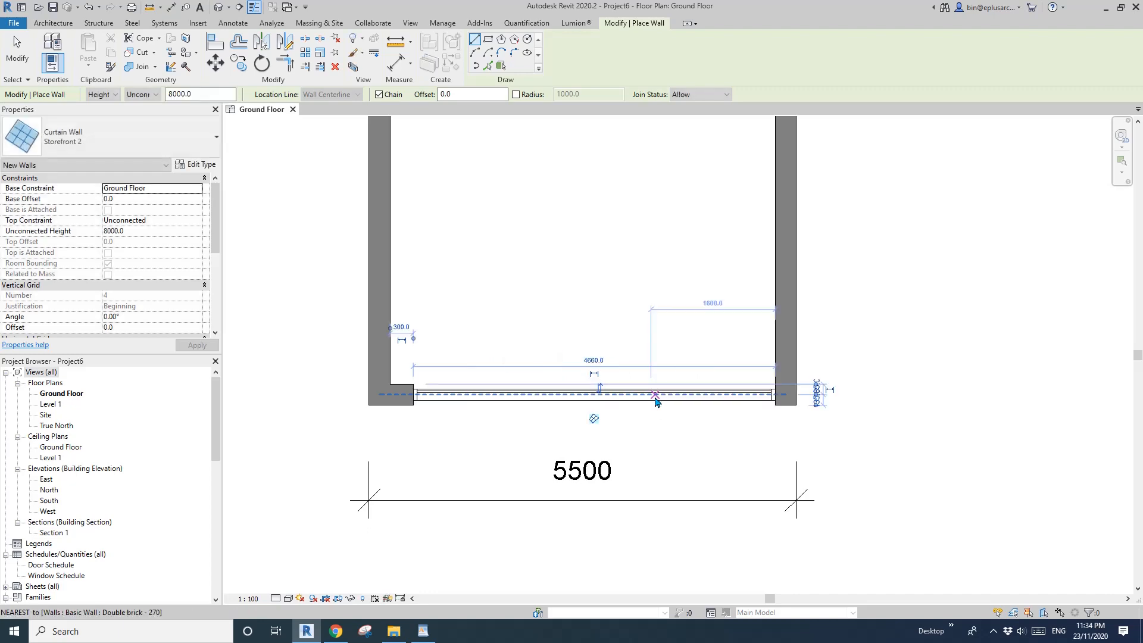
pyautogui.press('Escape')
pyautogui.press('Escape')
pyautogui.scroll(2, 643, 417)
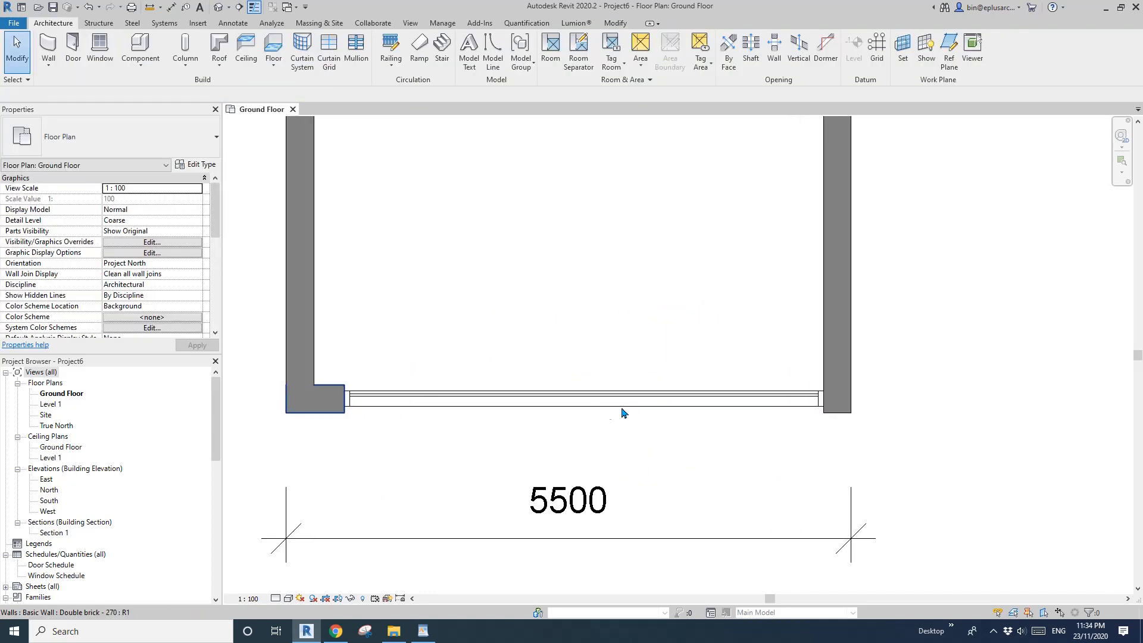
pyautogui.click(730, 397)
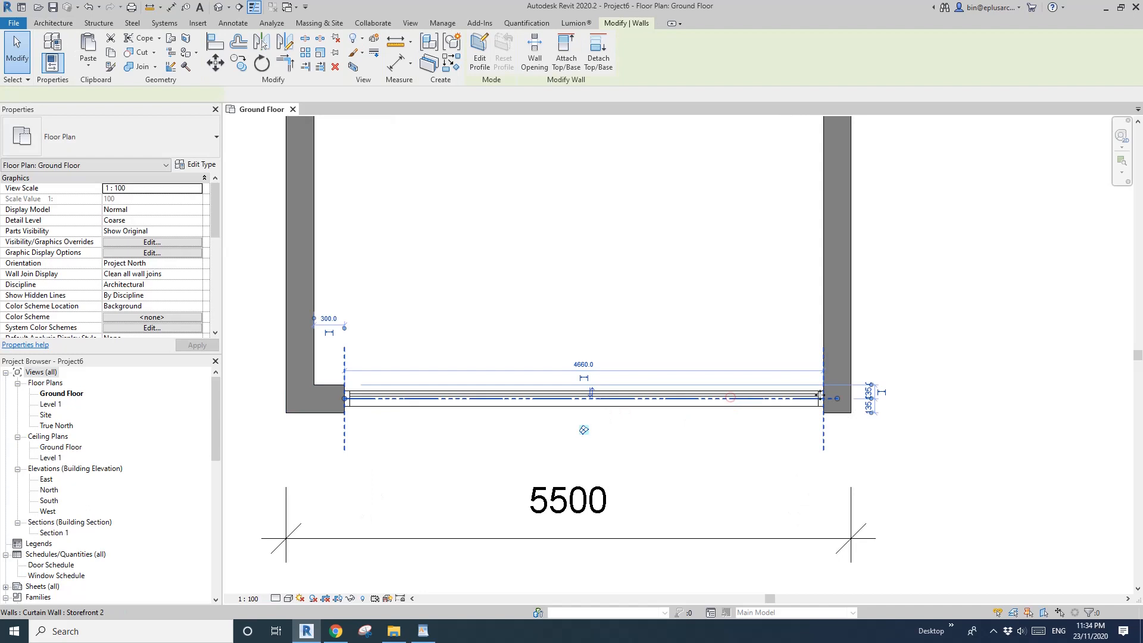
pyautogui.rightClick(839, 403)
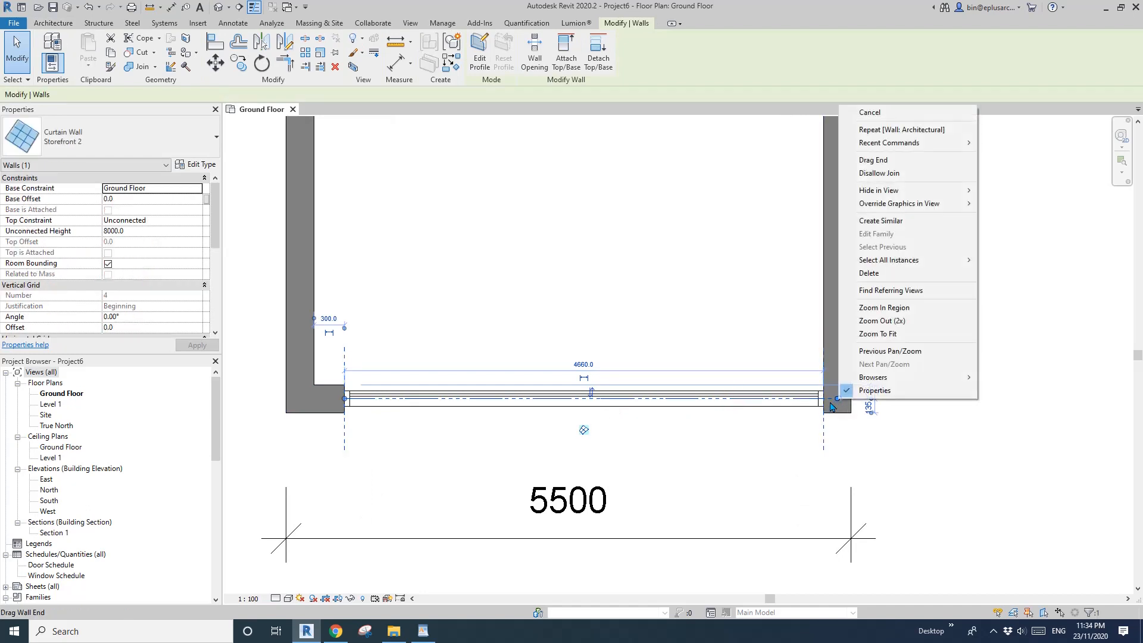
pyautogui.click(765, 458)
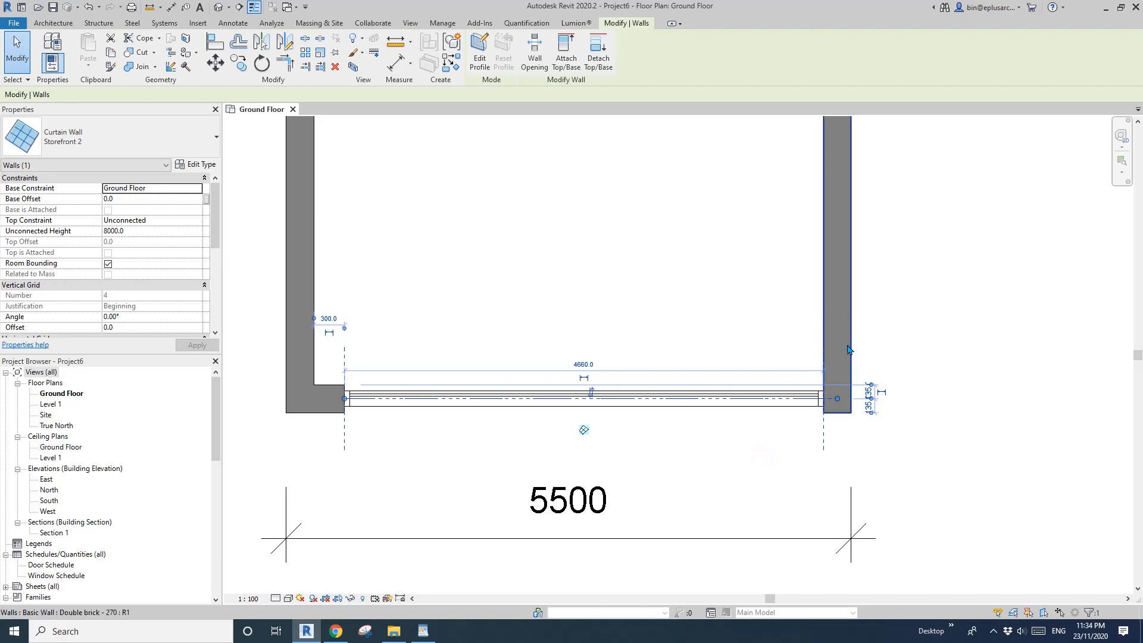
# Disallow joining at the storefront's right end and shorten the curtain wall to a length of 4500 mm.
pyautogui.rightClick(838, 403)
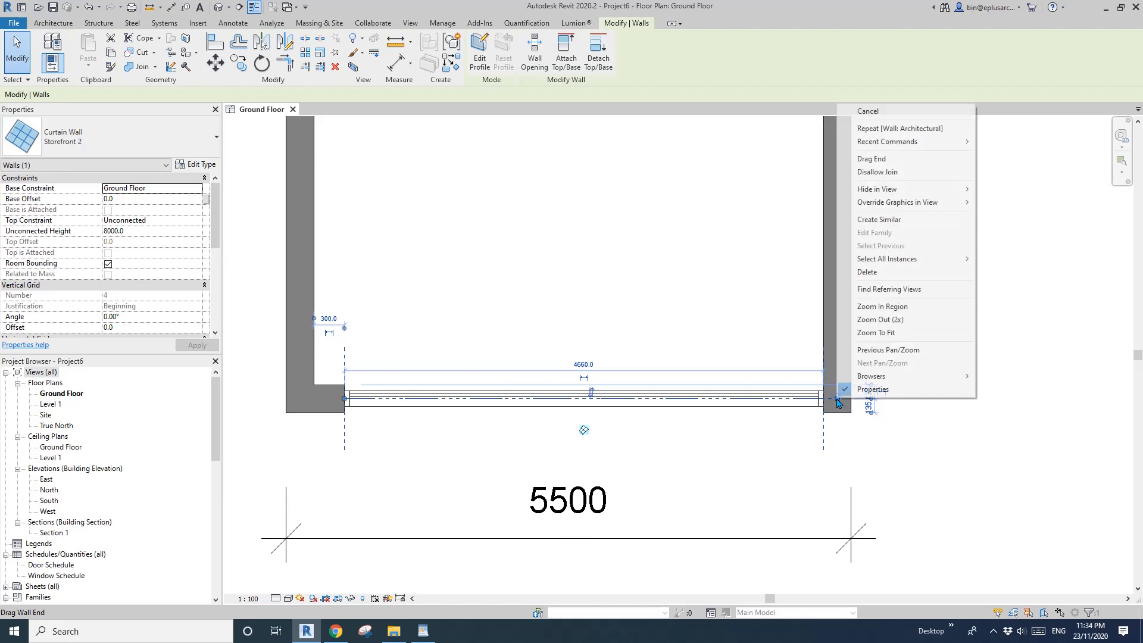
pyautogui.click(878, 172)
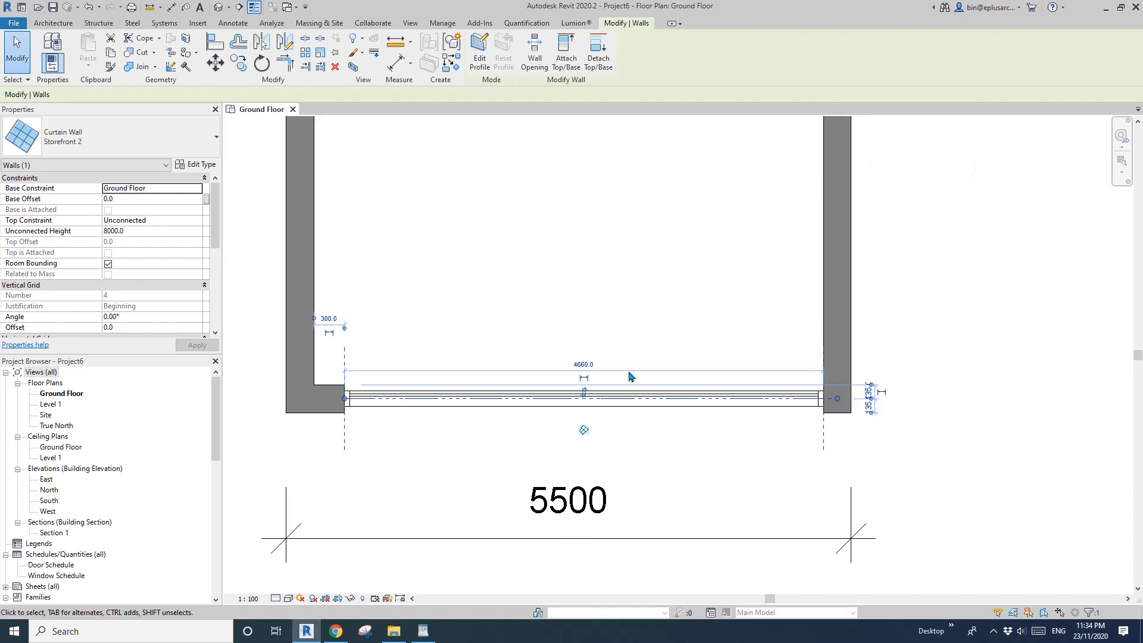
pyautogui.moveTo(838, 402); pyautogui.dragTo(798, 403)
pyautogui.write('45')
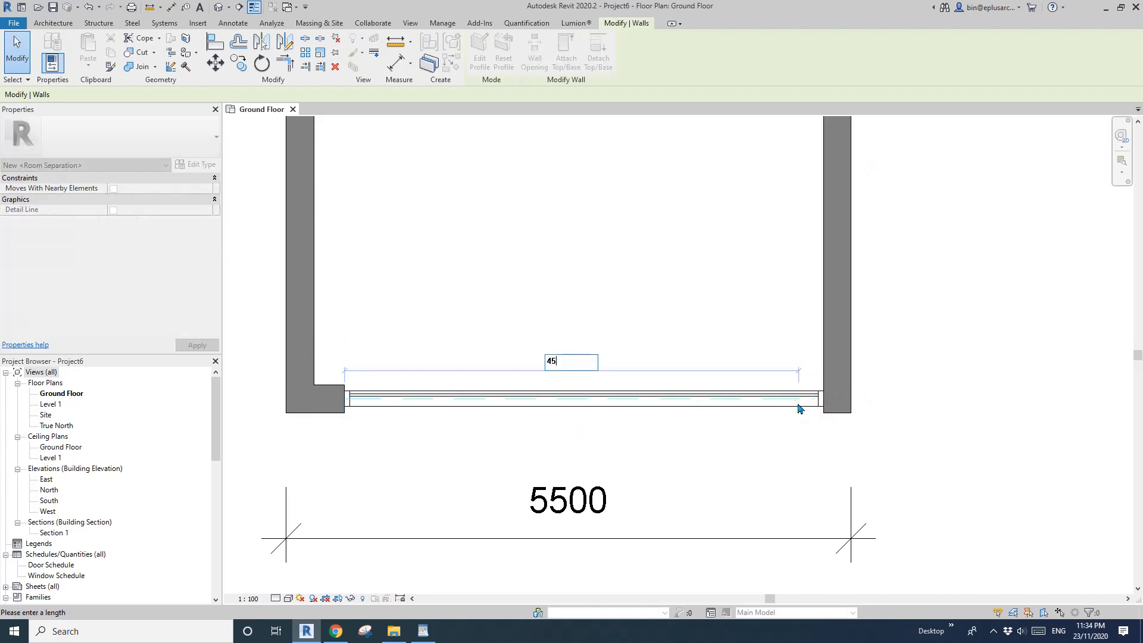
pyautogui.write('00')
pyautogui.press('Return')
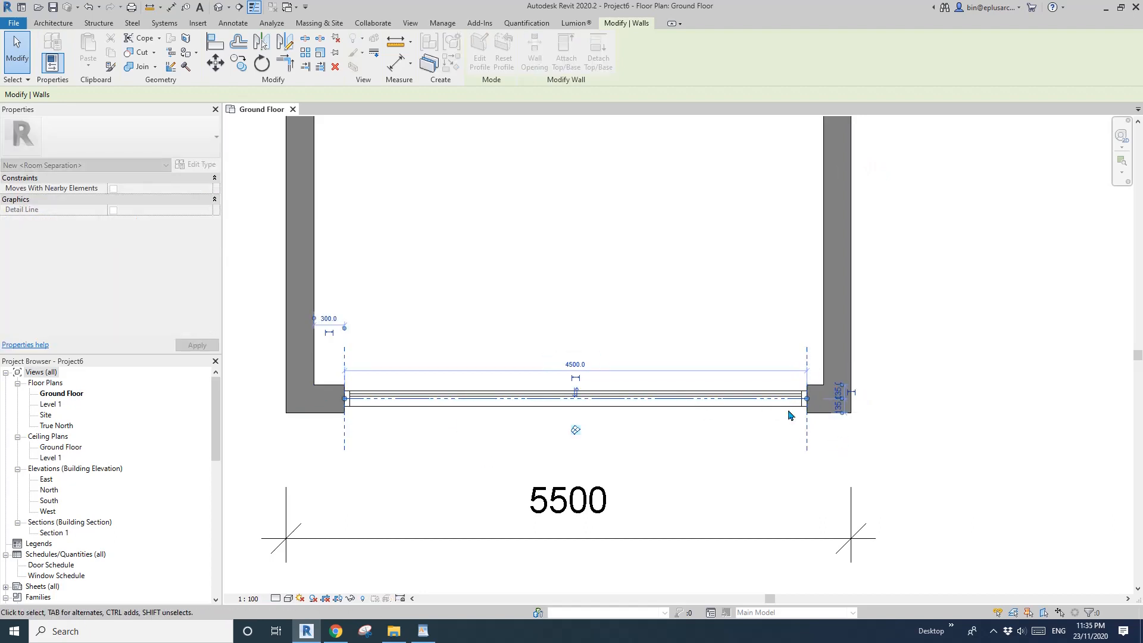
pyautogui.moveTo(557, 457); pyautogui.dragTo(582, 458, button='middle')
pyautogui.press('Escape')
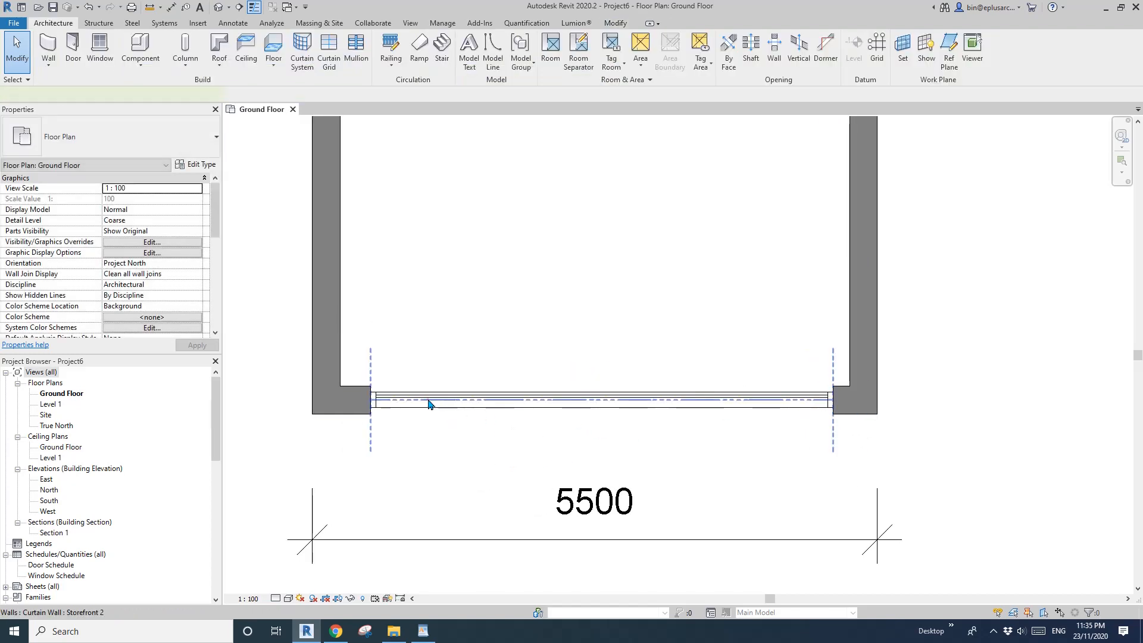
# Disallow joining at the left end of the storefront curtain wall.
pyautogui.click(428, 399)
pyautogui.rightClick(375, 402)
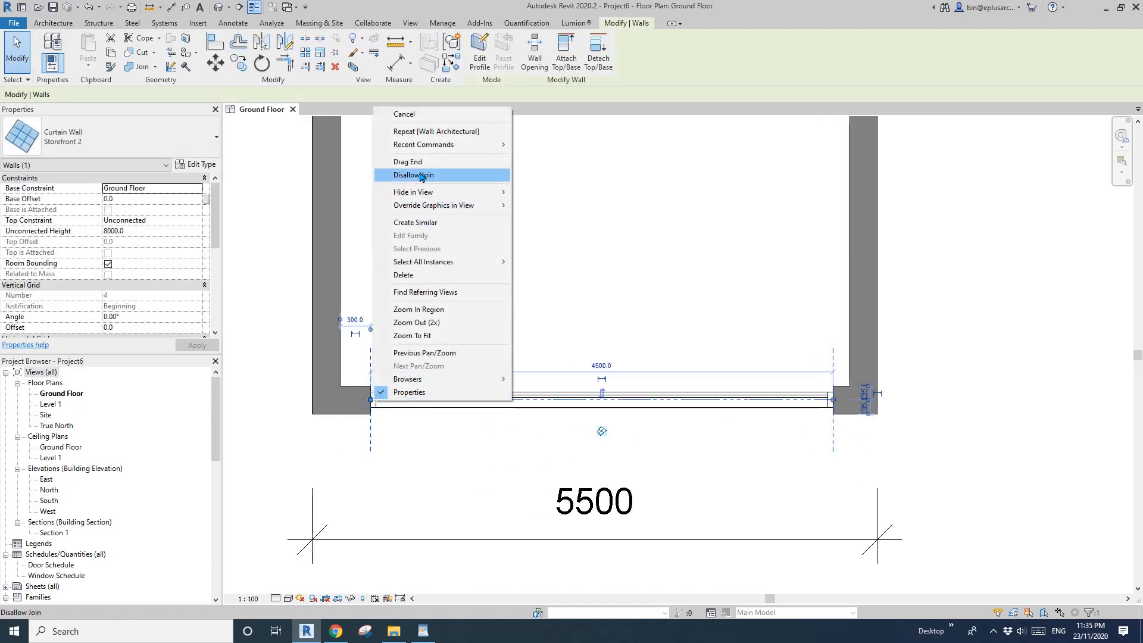
pyautogui.click(421, 175)
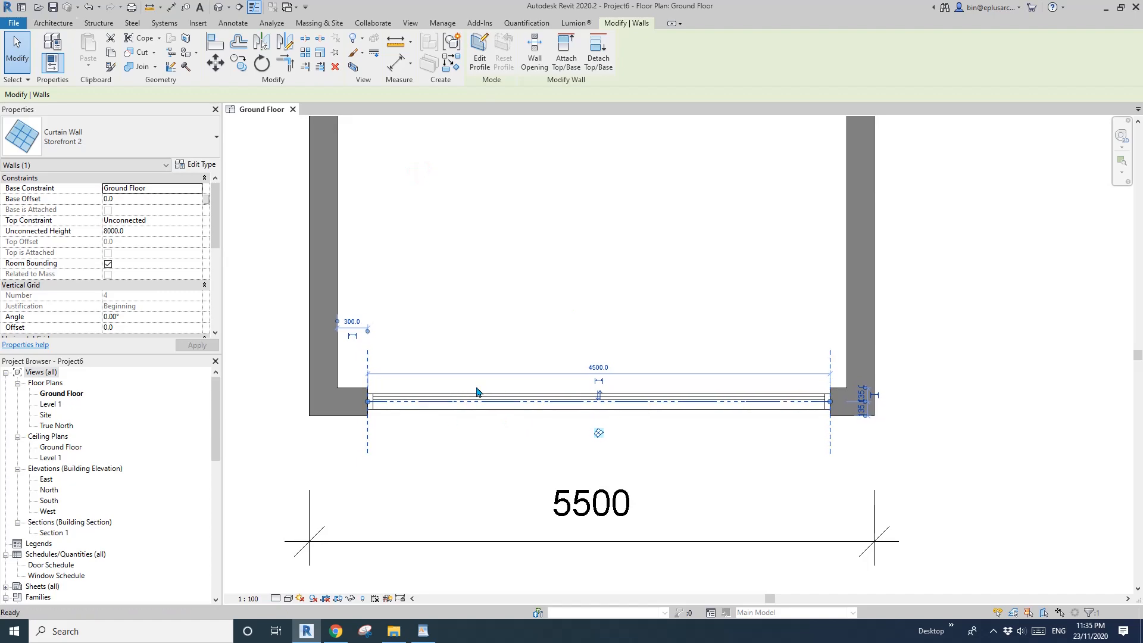
pyautogui.press('Escape')
# Reference the storefront's left offset to the left wall's outer face and set that distance to 500 mm.
pyautogui.click(485, 408)
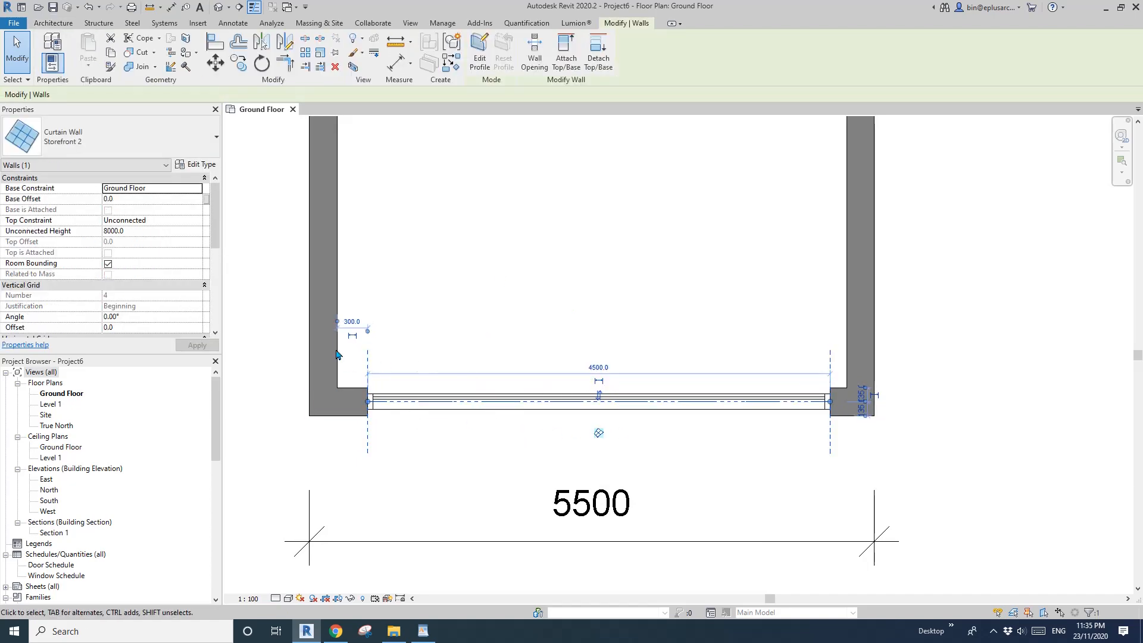
pyautogui.moveTo(337, 325); pyautogui.dragTo(315, 357)
pyautogui.click(337, 321)
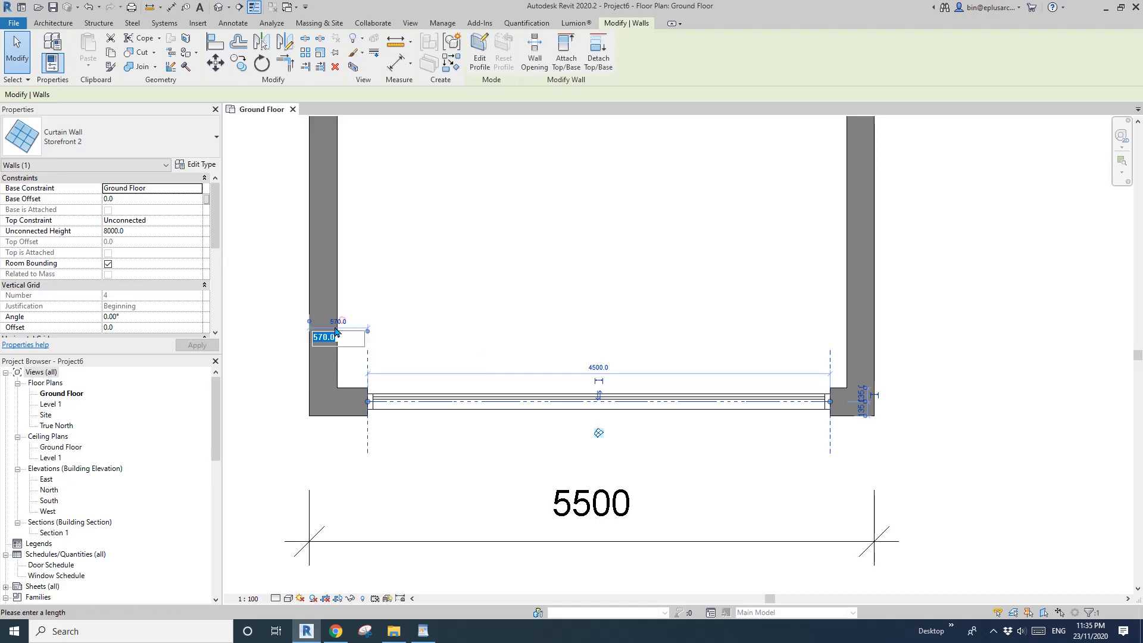
pyautogui.write('500')
pyautogui.press('Return')
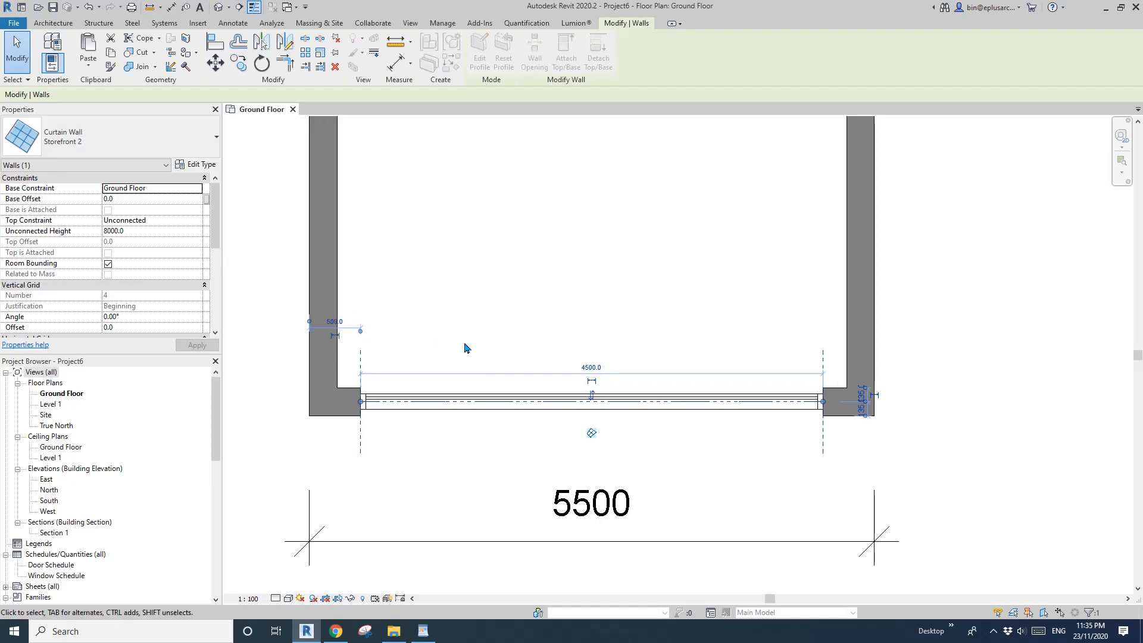
# Check the distance from the right wall's outer face to the storefront's end with an aligned dimension, and delete that dimension.
pyautogui.moveTo(636, 346); pyautogui.dragTo(569, 320, button='middle')
pyautogui.scroll(-1, 567, 316)
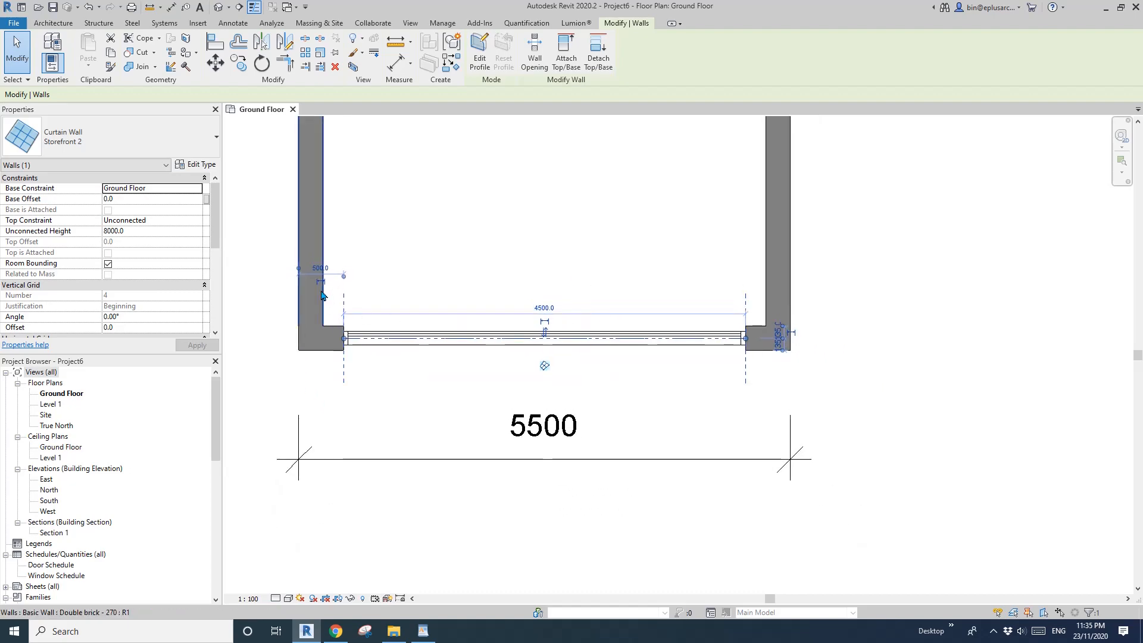
pyautogui.moveTo(677, 322); pyautogui.dragTo(670, 330, button='middle')
pyautogui.press('Escape')
pyautogui.press('d')
pyautogui.press('i')
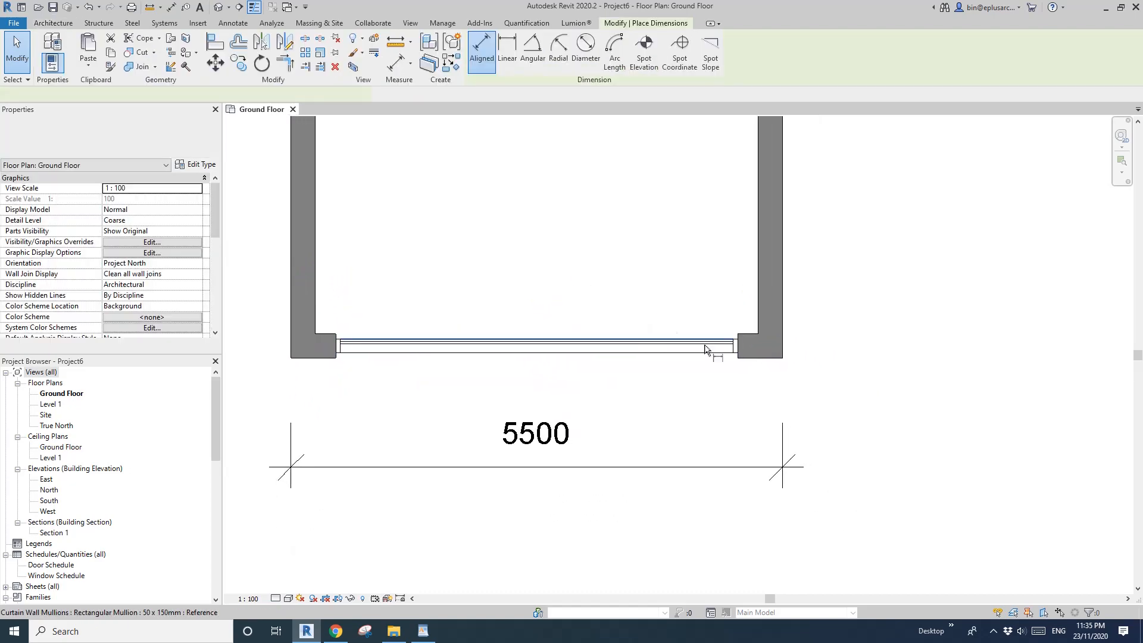
pyautogui.click(772, 353)
pyautogui.click(739, 352)
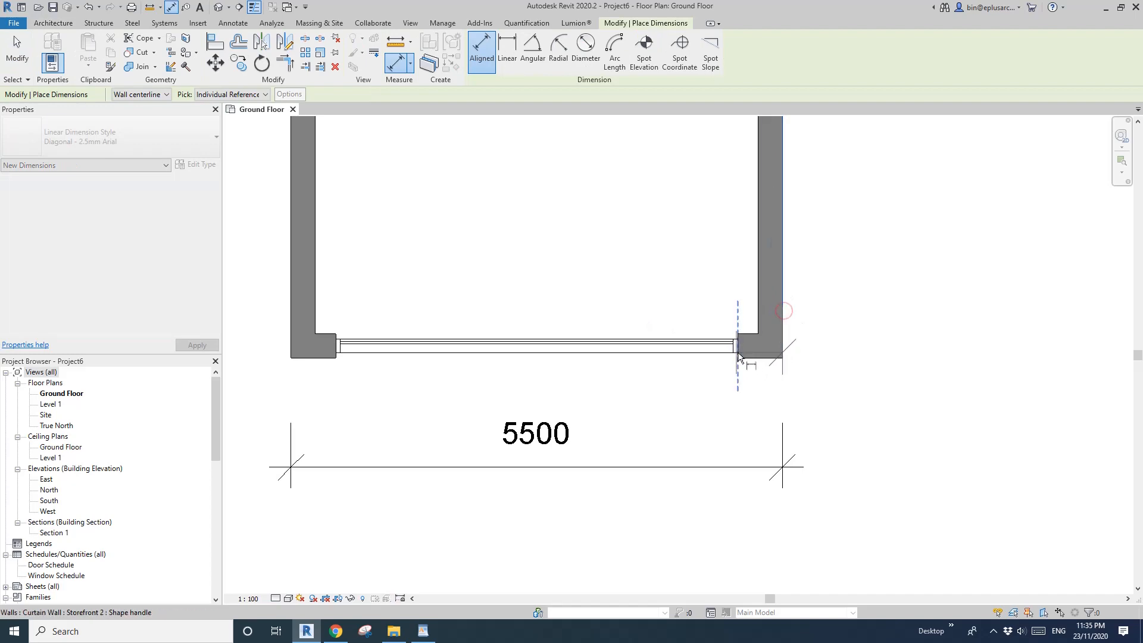
pyautogui.click(794, 407)
pyautogui.press('Escape')
pyautogui.press('Escape')
pyautogui.click(767, 408)
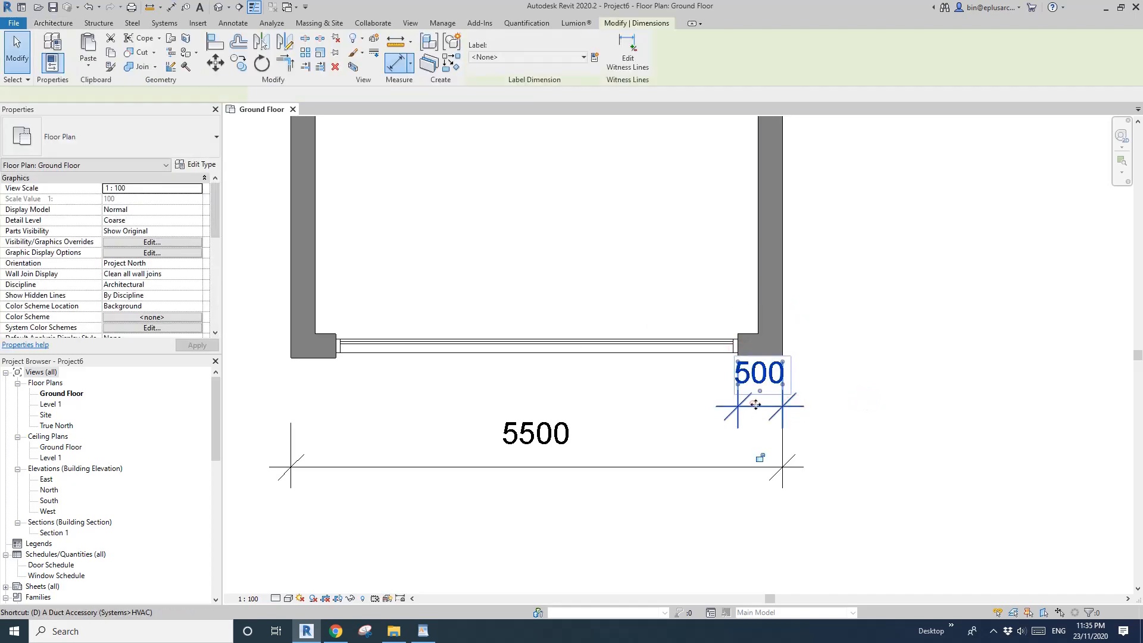
pyautogui.press('Delete')
# Open the default 3D view facing the shop front and select the storefront curtain wall.
pyautogui.scroll(-1, 624, 420)
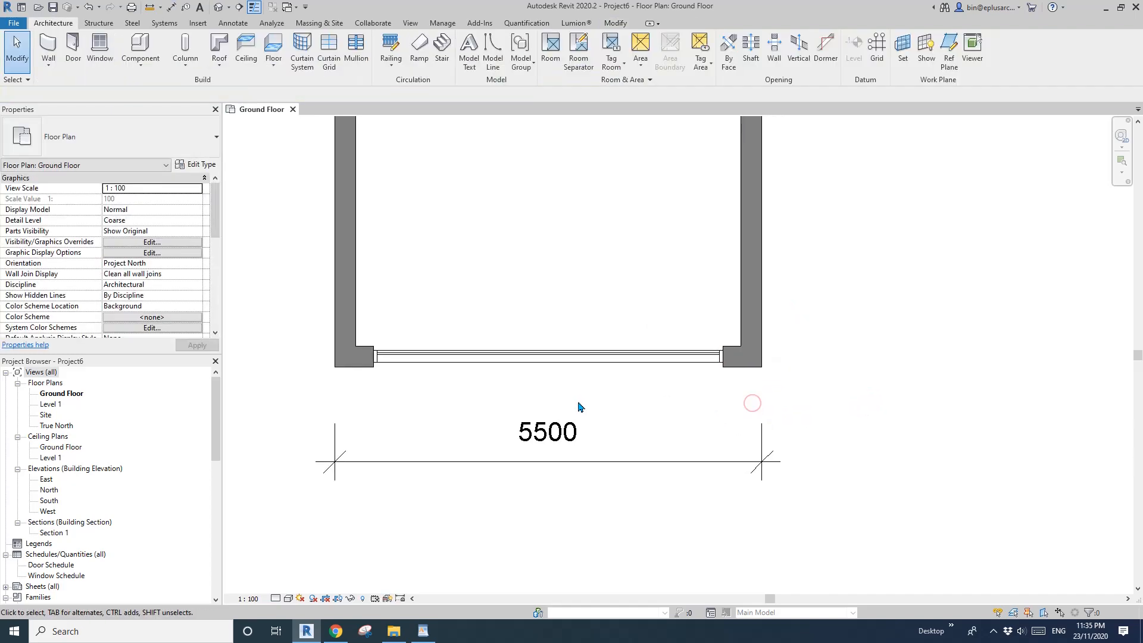
pyautogui.click(219, 7)
pyautogui.keyDown('shift'); pyautogui.moveTo(763, 290); pyautogui.dragTo(798, 304, button='middle'); pyautogui.keyUp('shift')
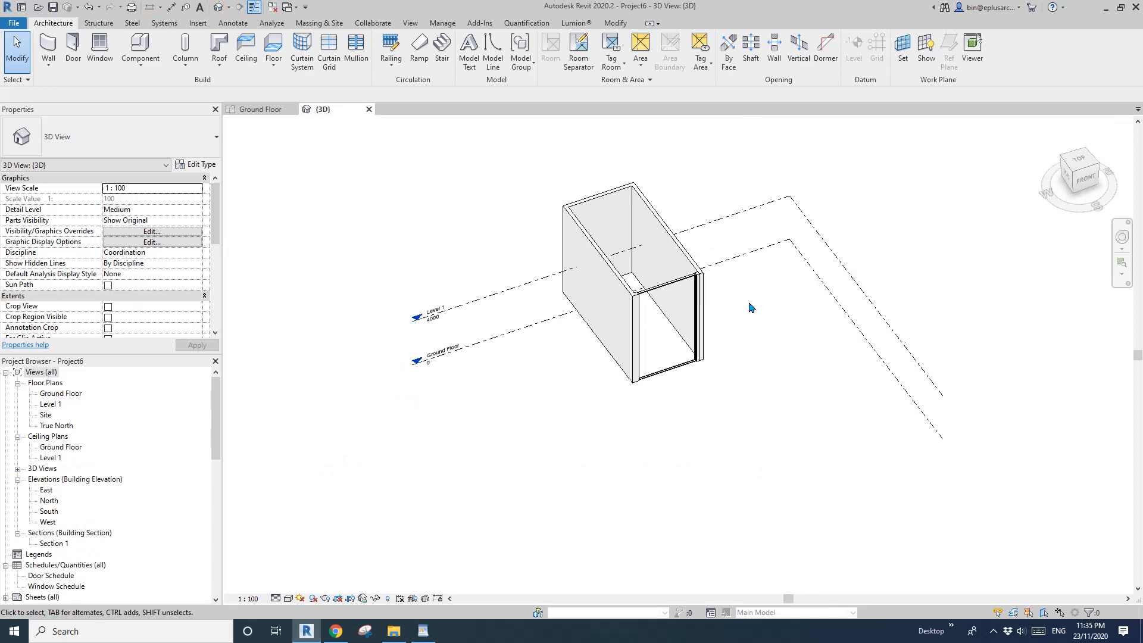
pyautogui.scroll(4, 743, 303)
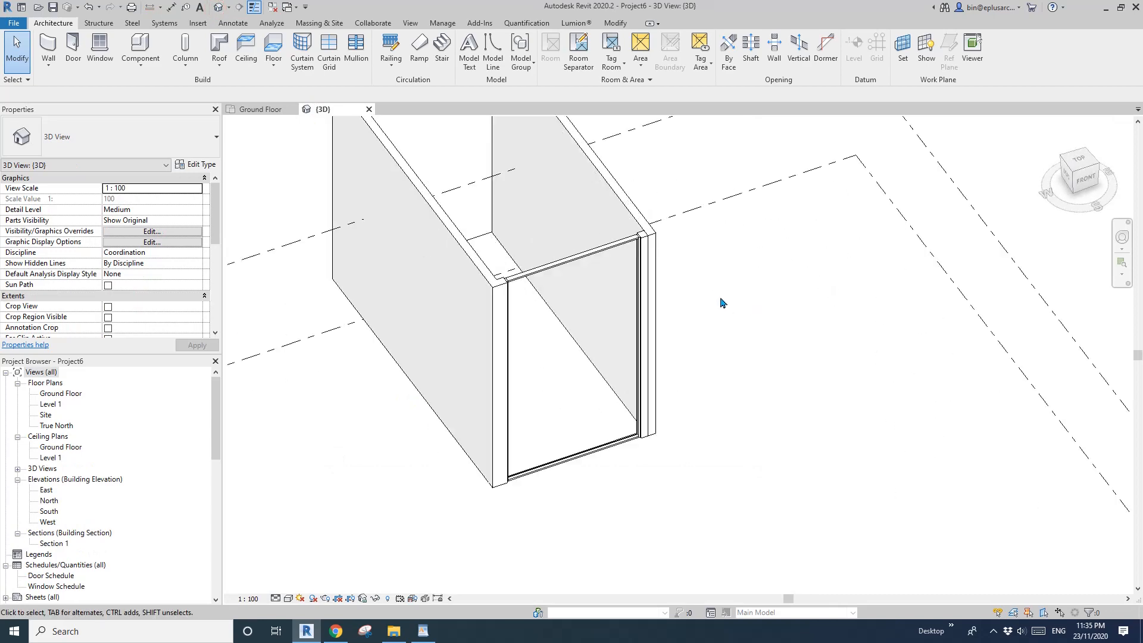
pyautogui.click(596, 264)
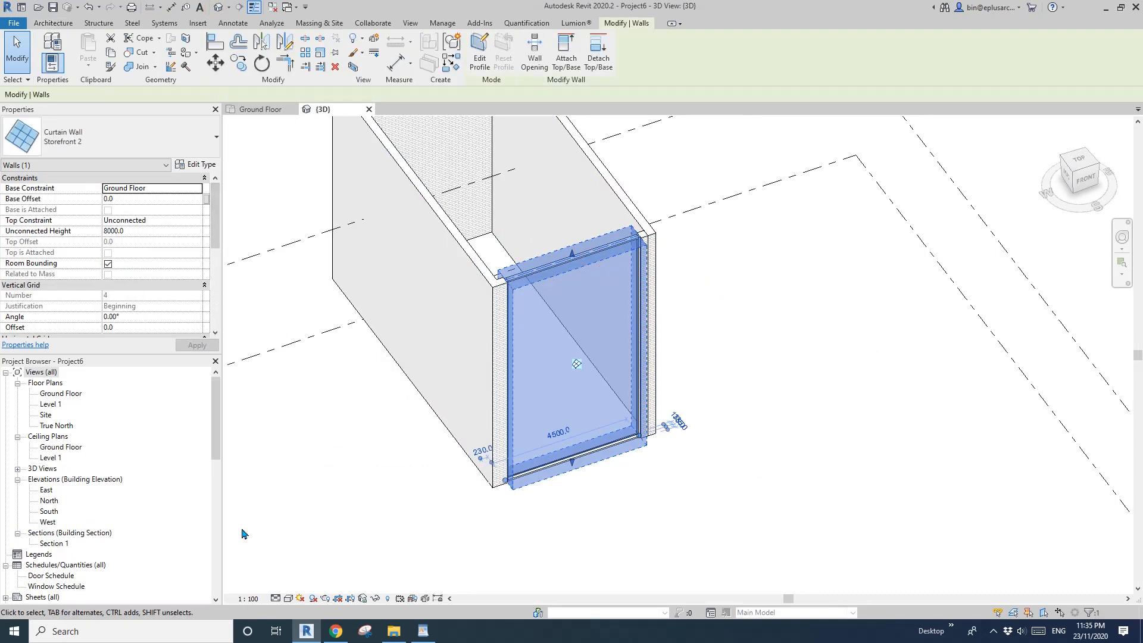
# Switch to Chrome to examine the reference photo of the brick shop front, and return to Revit.
pyautogui.click(336, 631)
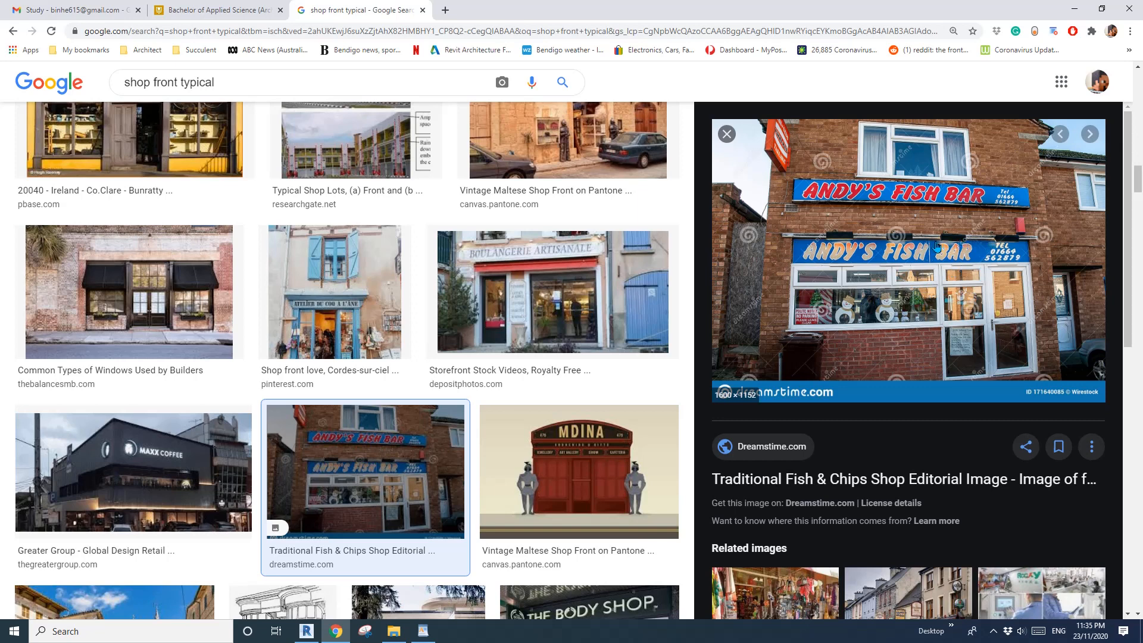
pyautogui.hotkey('alt', 'Tab')
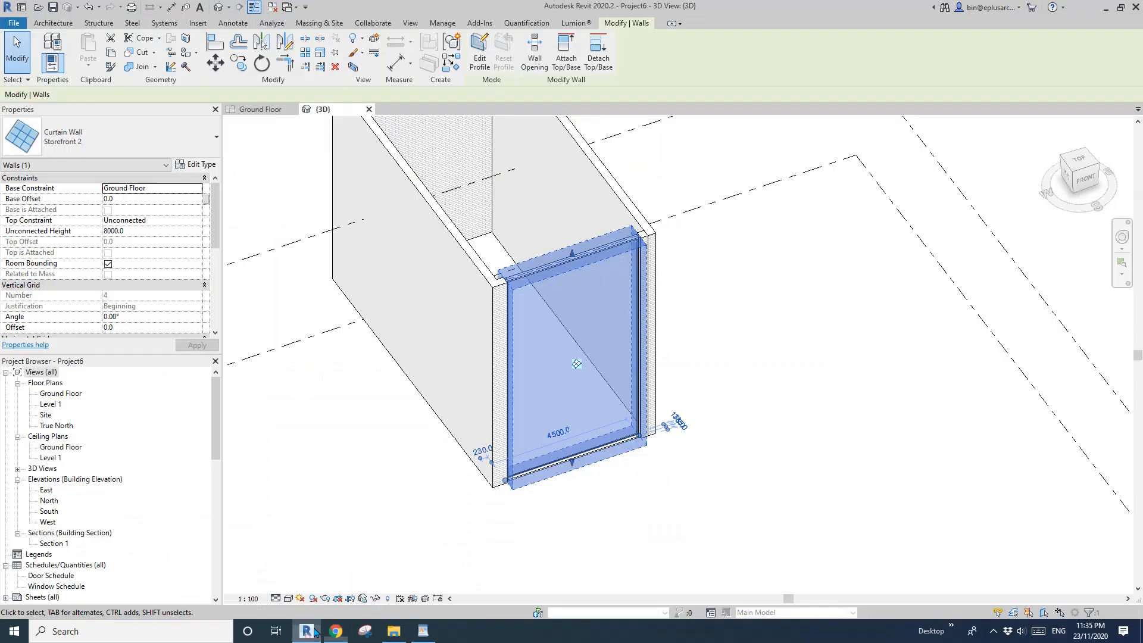
# Set the storefront curtain wall's unconnected height to 3000 mm.
pyautogui.click(160, 231)
pyautogui.write('3')
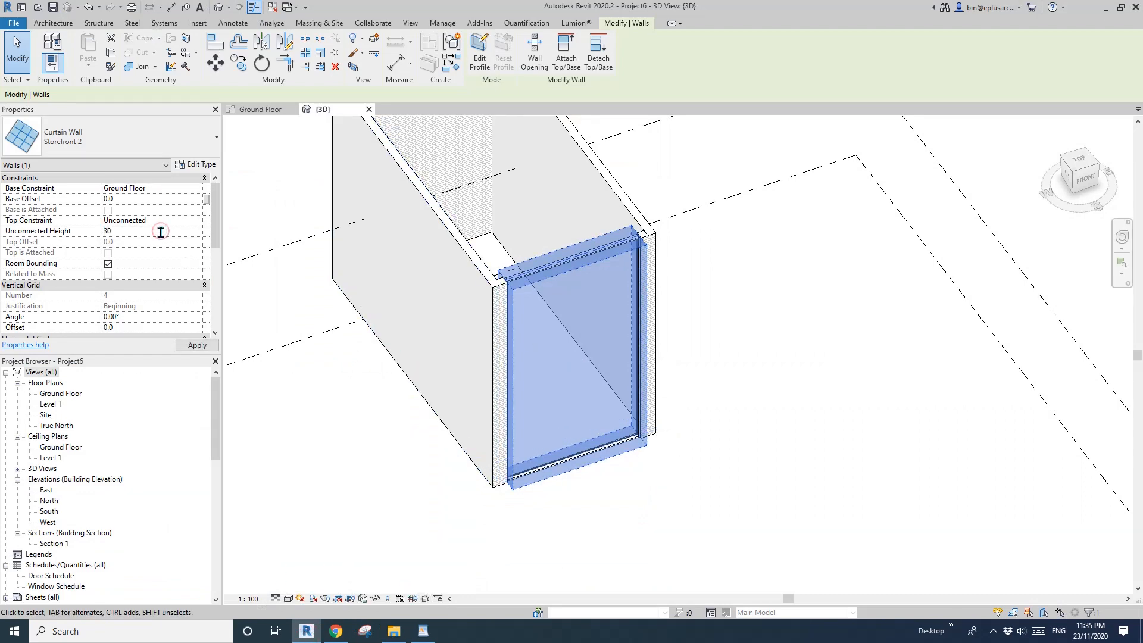
pyautogui.press('Return')
pyautogui.scroll(3, 615, 436)
pyautogui.keyDown('shift'); pyautogui.moveTo(615, 436); pyautogui.dragTo(615, 366, button='middle'); pyautogui.keyUp('shift')
pyautogui.scroll(2, 608, 411)
pyautogui.moveTo(608, 411); pyautogui.dragTo(621, 356, button='middle')
pyautogui.scroll(1, 554, 357)
pyautogui.moveTo(551, 356); pyautogui.dragTo(561, 341, button='middle')
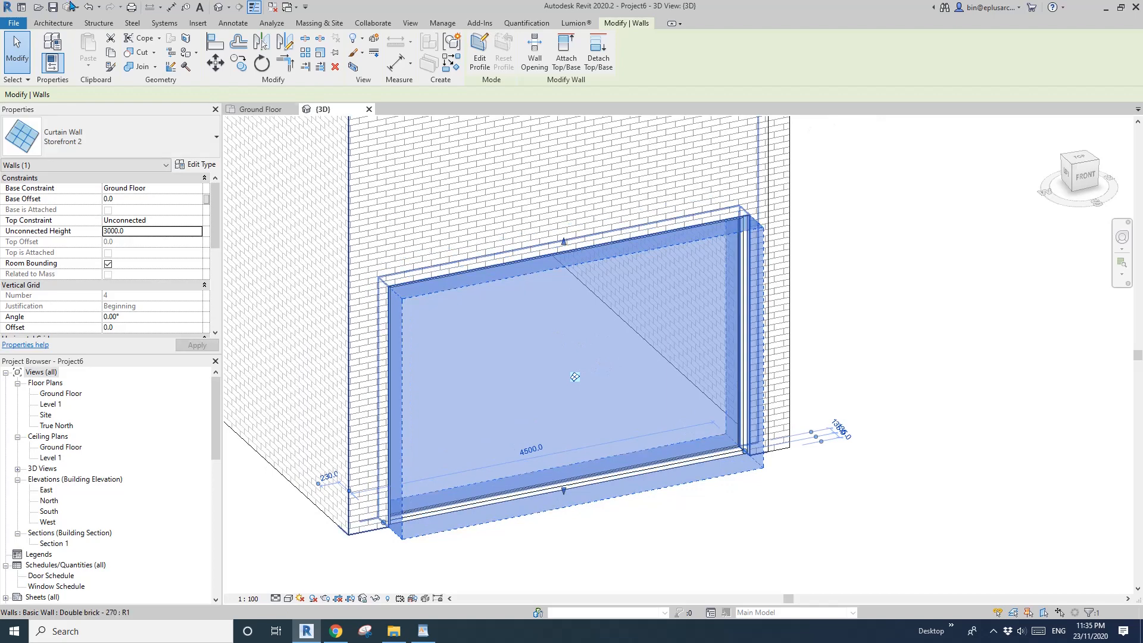
# Add two all-segment vertical curtain grid lines to the storefront, spaced 900 mm apart starting from its right end.
pyautogui.click(48, 24)
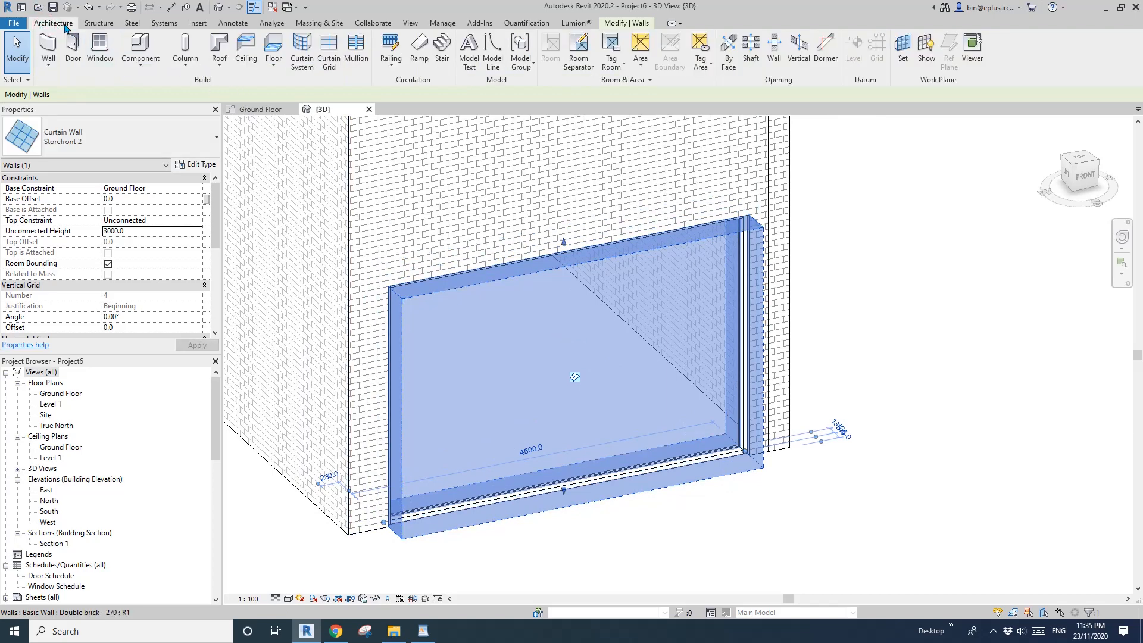
pyautogui.click(329, 50)
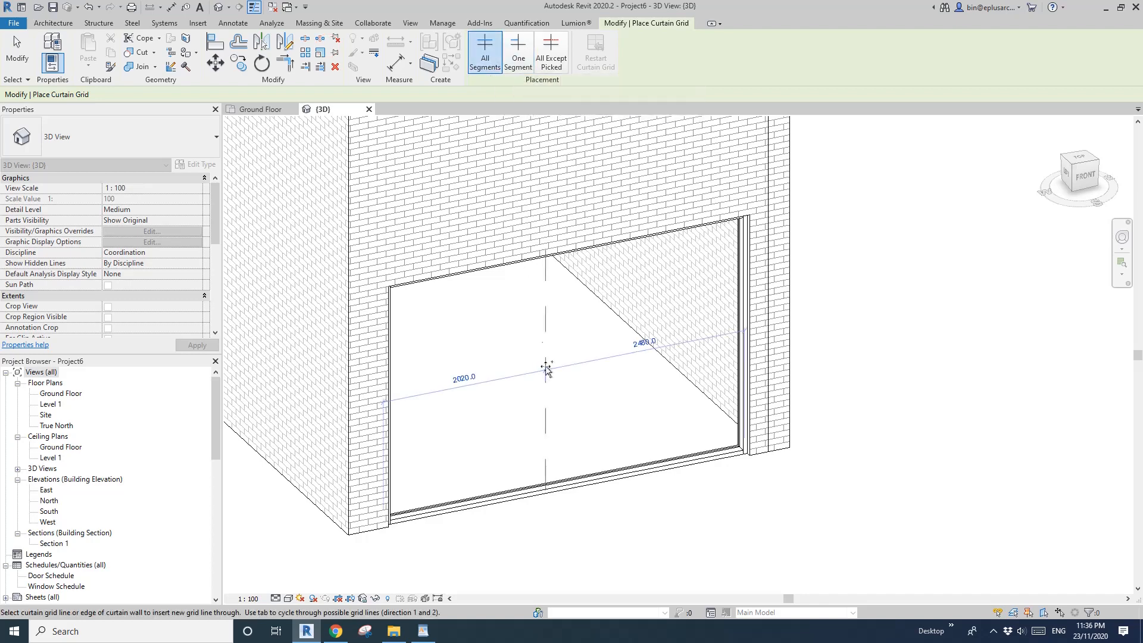
pyautogui.click(487, 62)
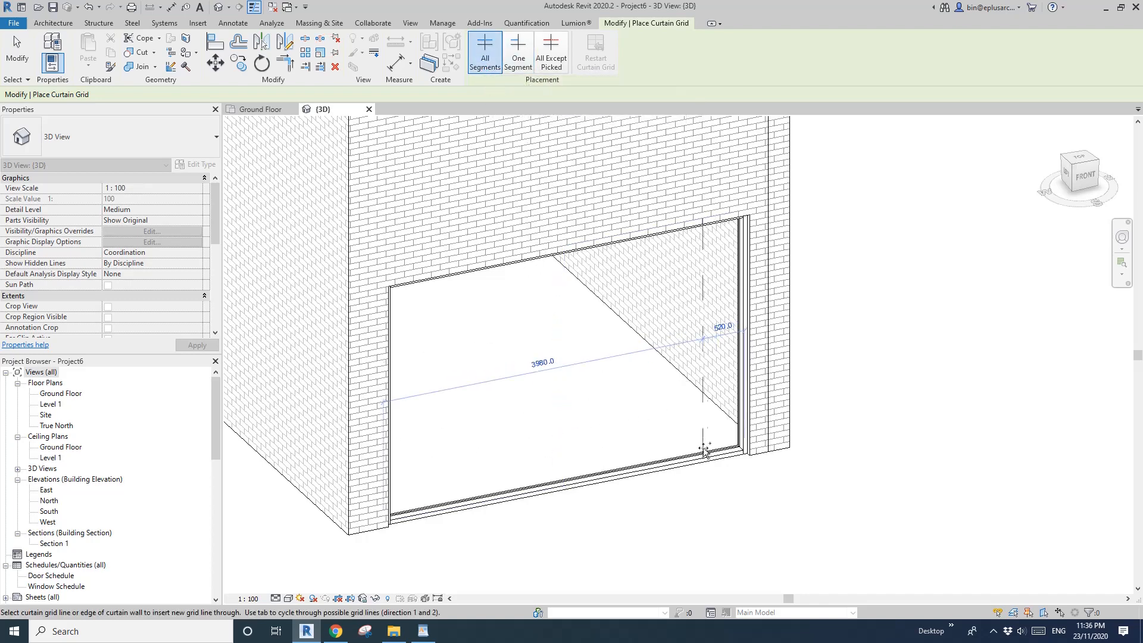
pyautogui.click(671, 461)
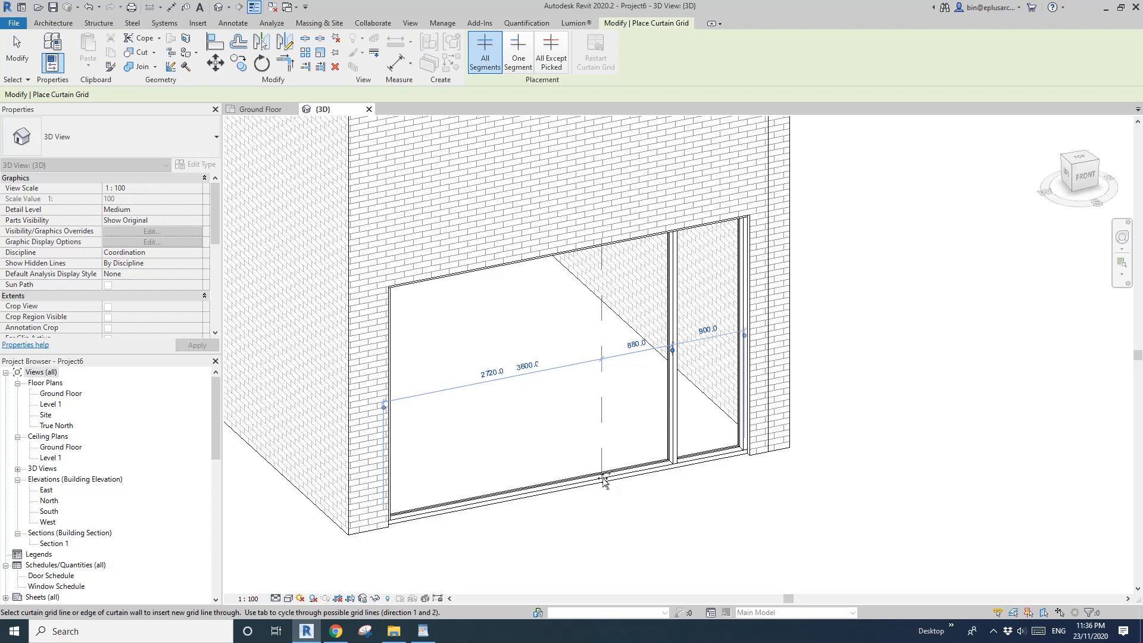
pyautogui.scroll(2, 602, 479)
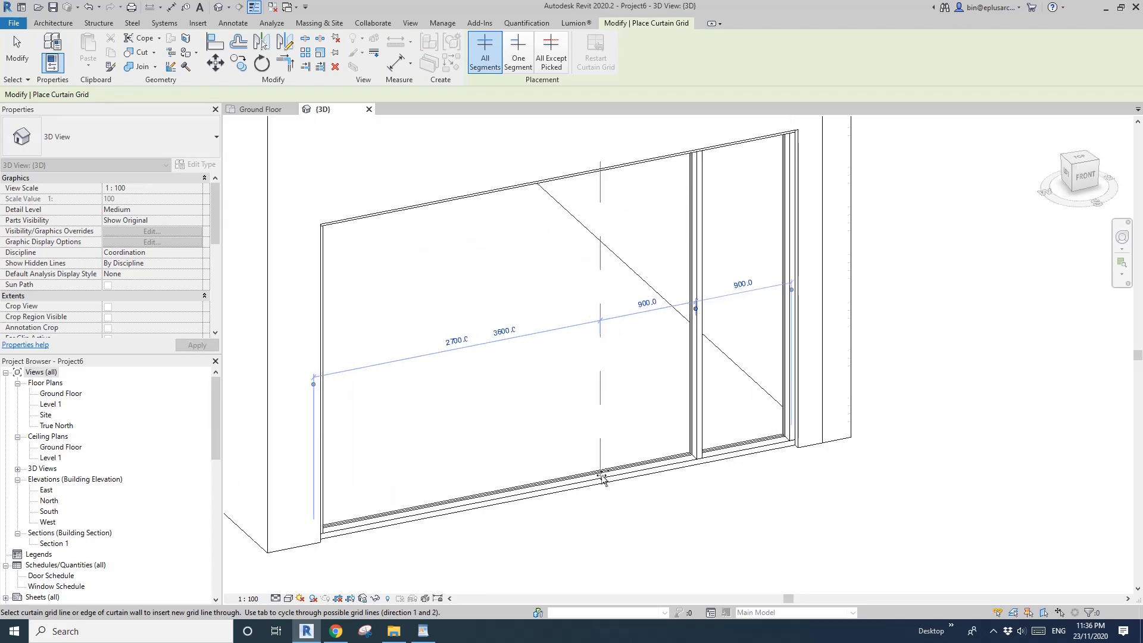
pyautogui.click(603, 480)
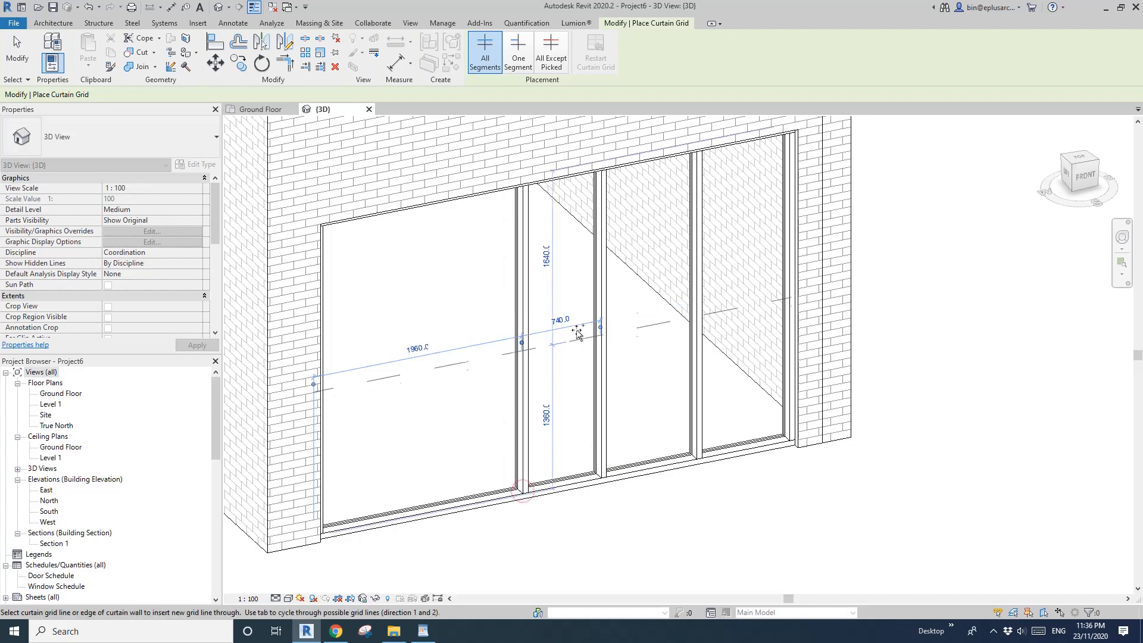
# Set the third vertical grid line 900 mm from the second, and add a fourth 900 mm from the storefront's left end.
pyautogui.click(561, 321)
pyautogui.write('900')
pyautogui.press('Return')
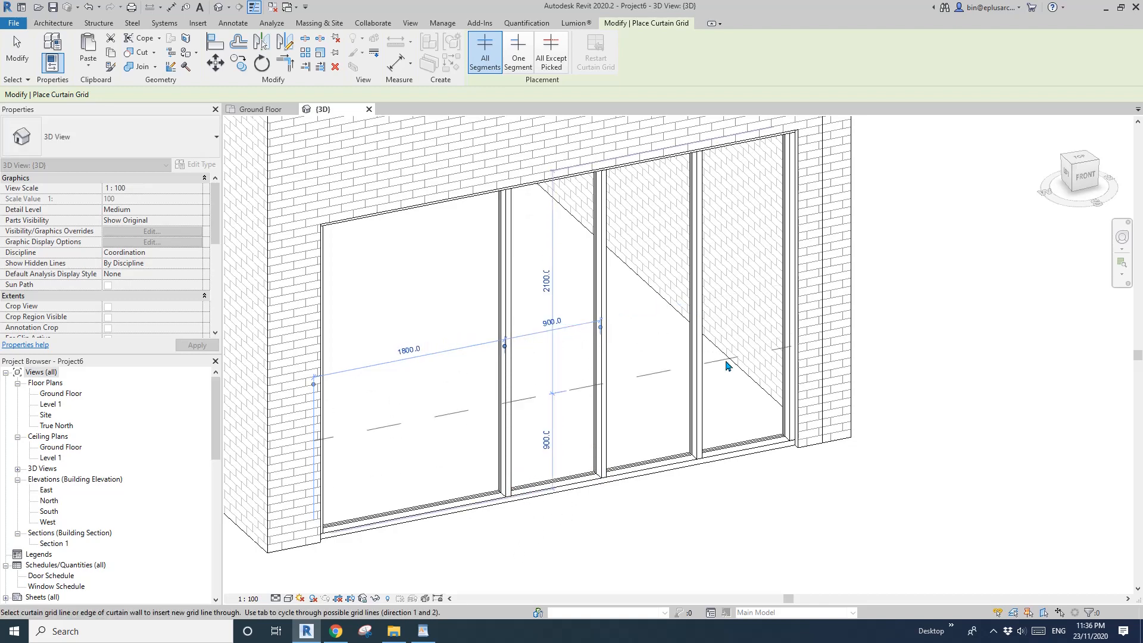
pyautogui.click(410, 512)
# Add a horizontal curtain grid line across all storefront panels and set its height to 1100 mm above the base.
pyautogui.scroll(-5, 582, 358)
pyautogui.scroll(4, 683, 348)
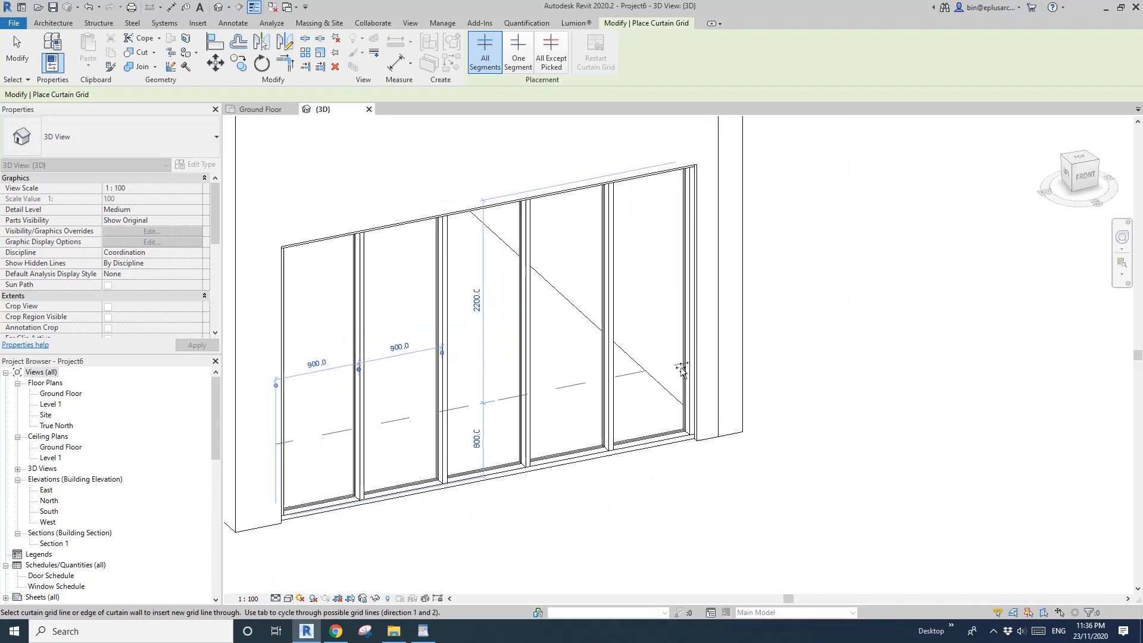
pyautogui.scroll(2, 682, 369)
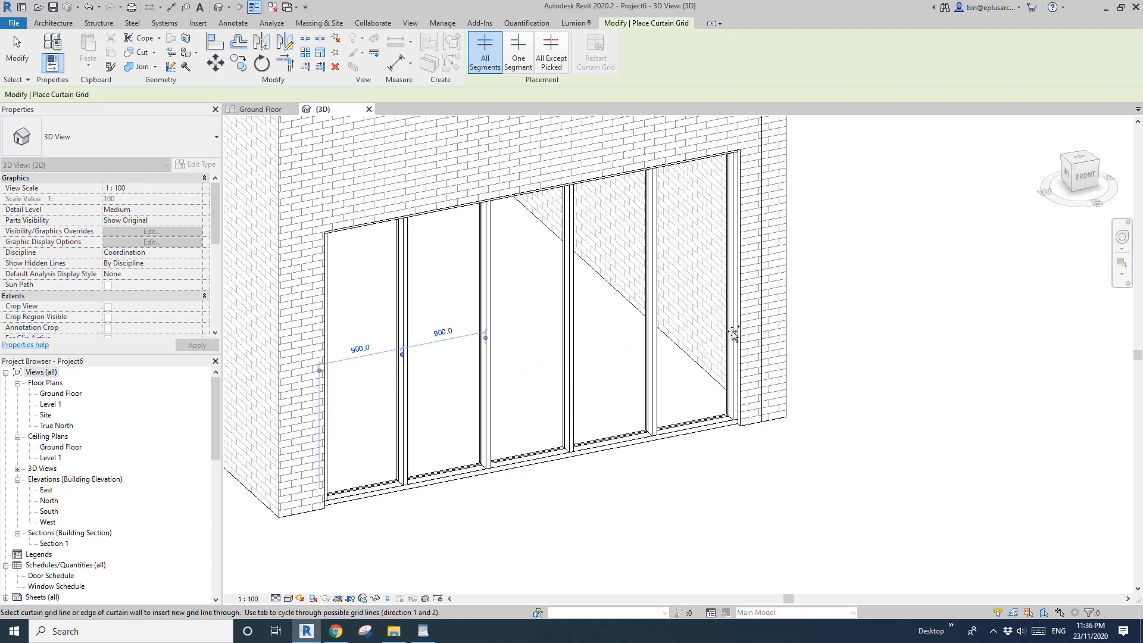
pyautogui.click(733, 334)
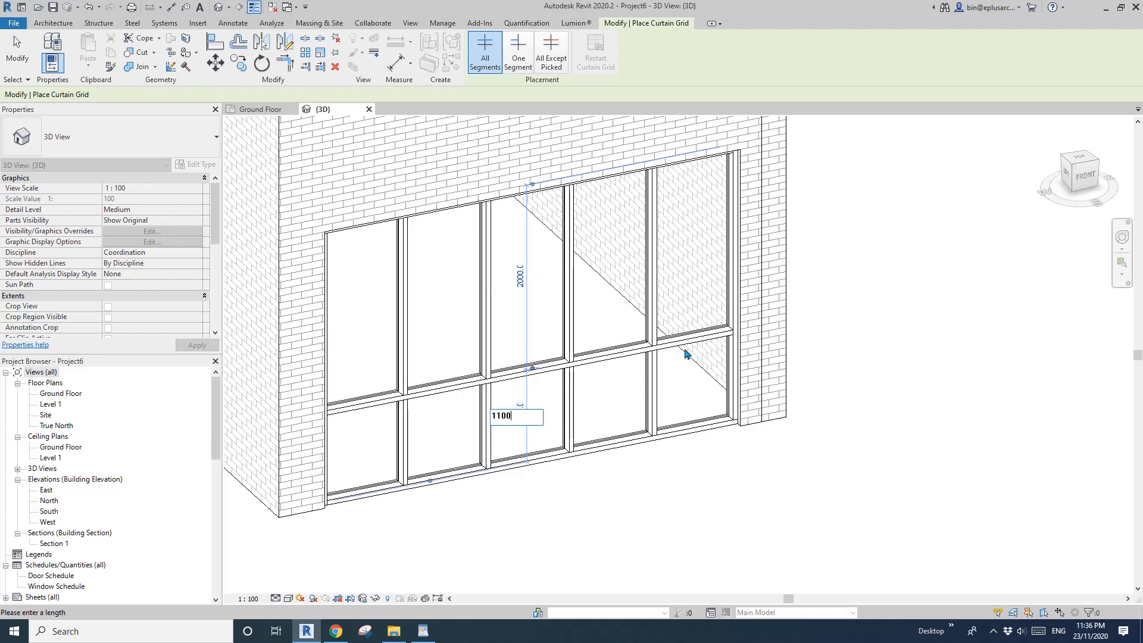
pyautogui.press('Return')
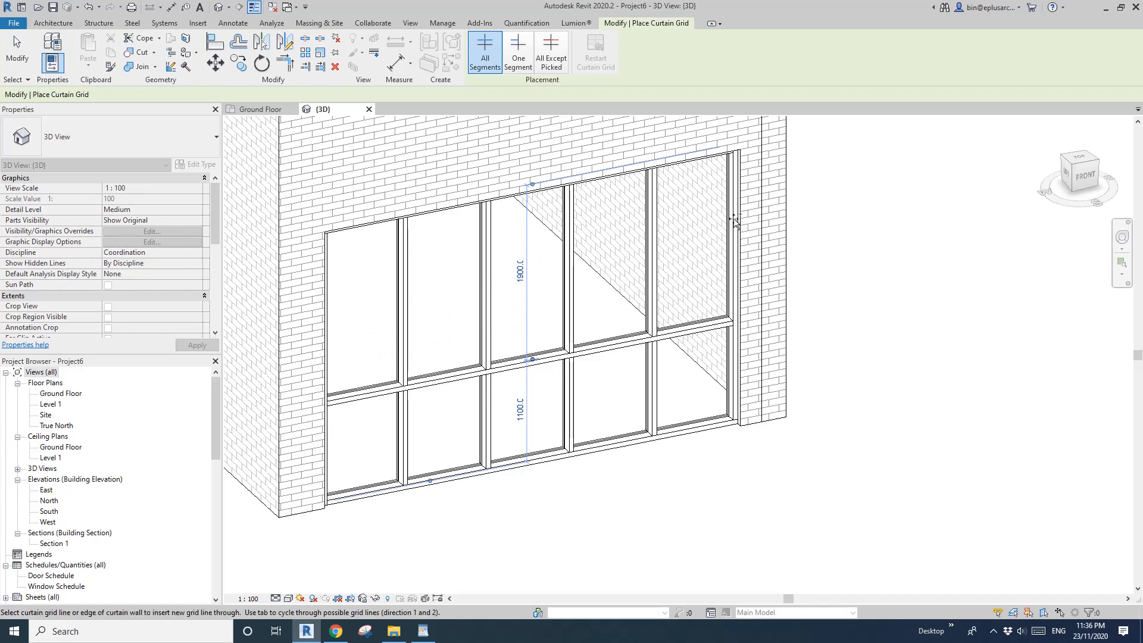
# Add a second horizontal curtain grid line across all storefront segments and set it 900 mm above the first.
pyautogui.scroll(2, 734, 232)
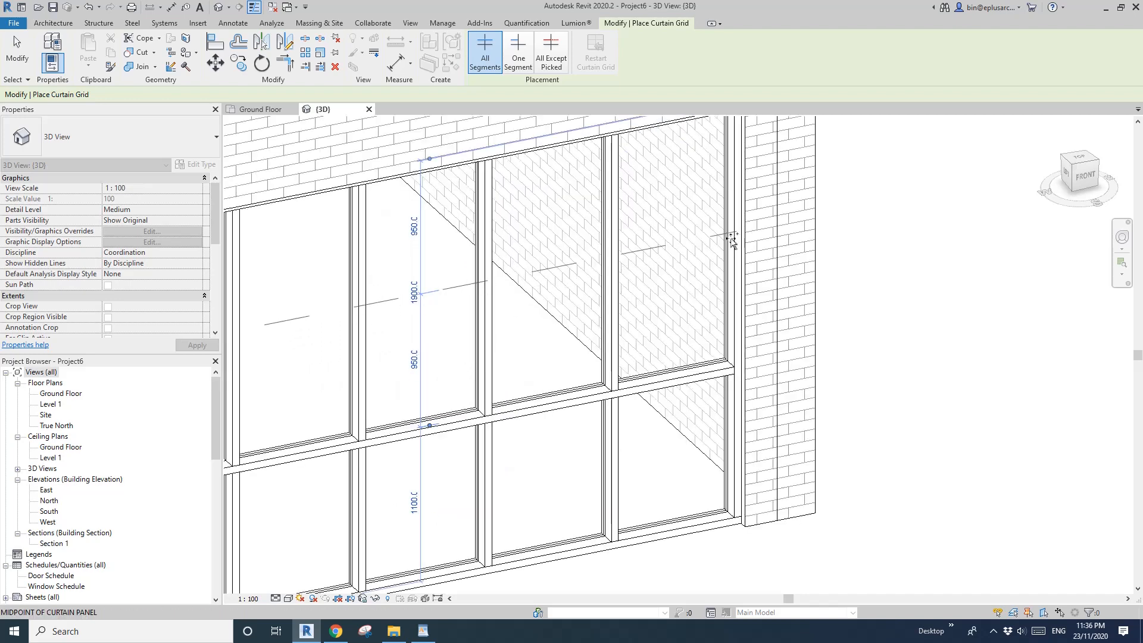
pyautogui.scroll(-2, 732, 238)
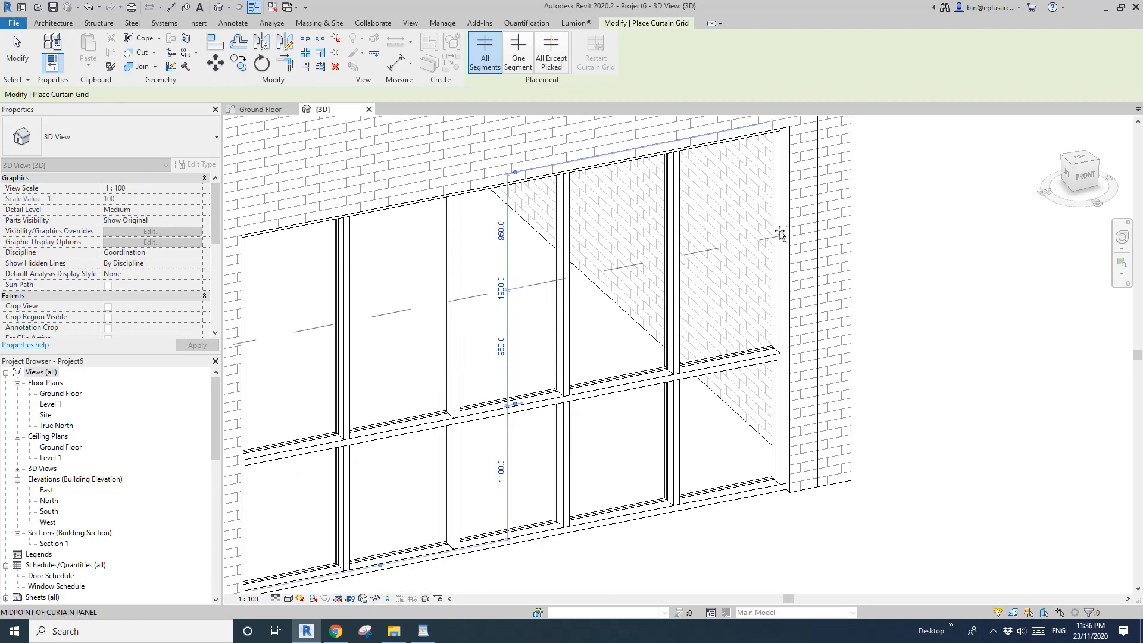
pyautogui.scroll(2, 780, 238)
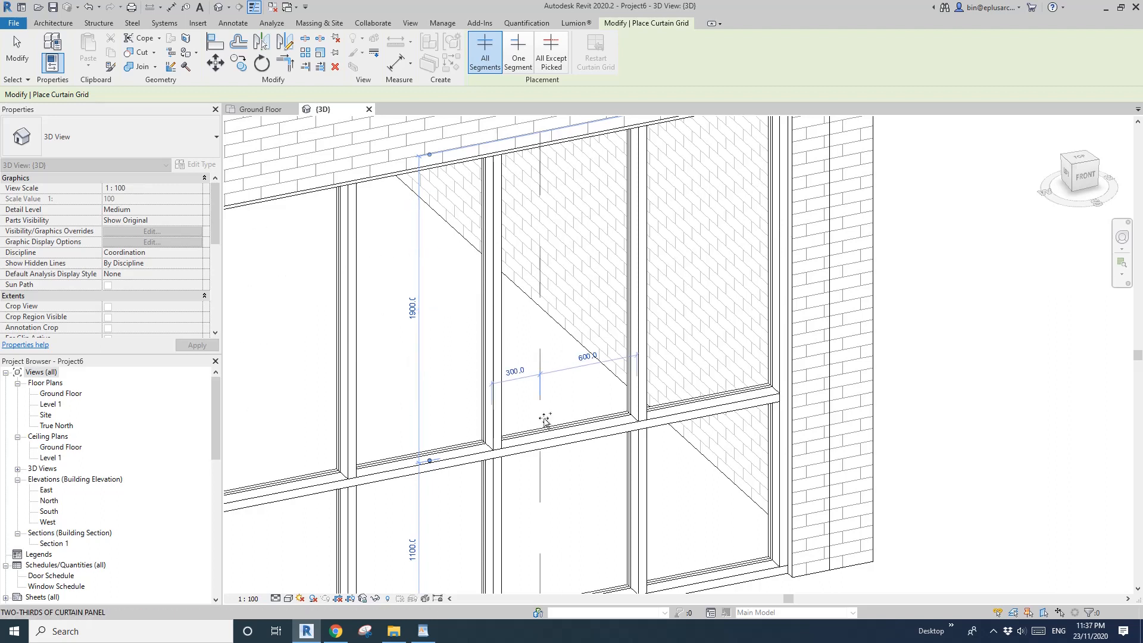
pyautogui.click(777, 271)
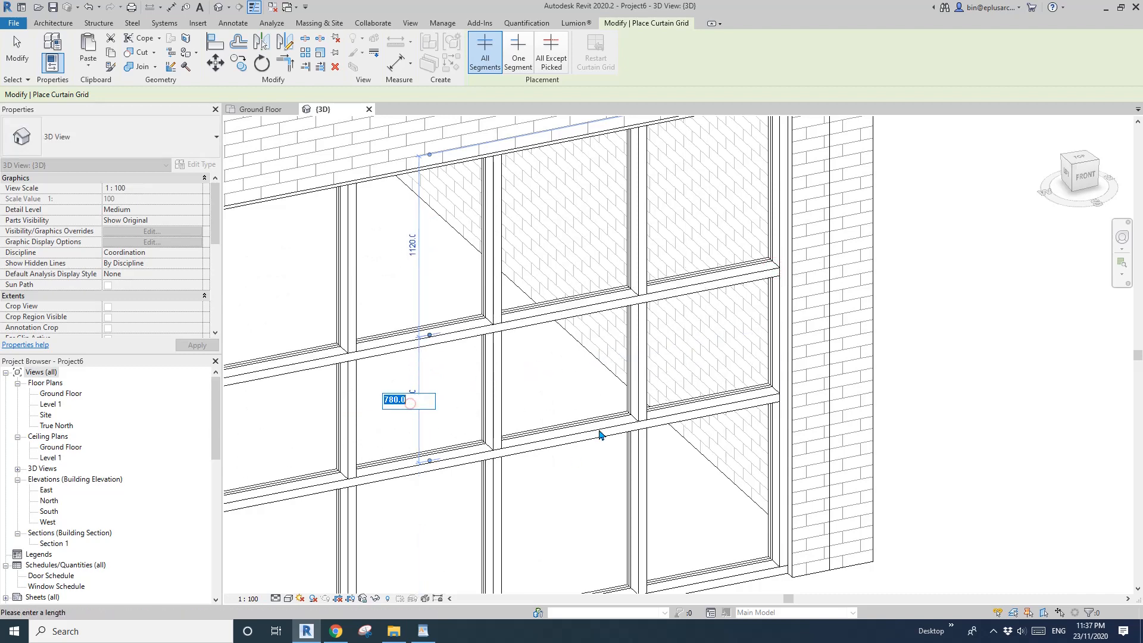
pyautogui.press('Return')
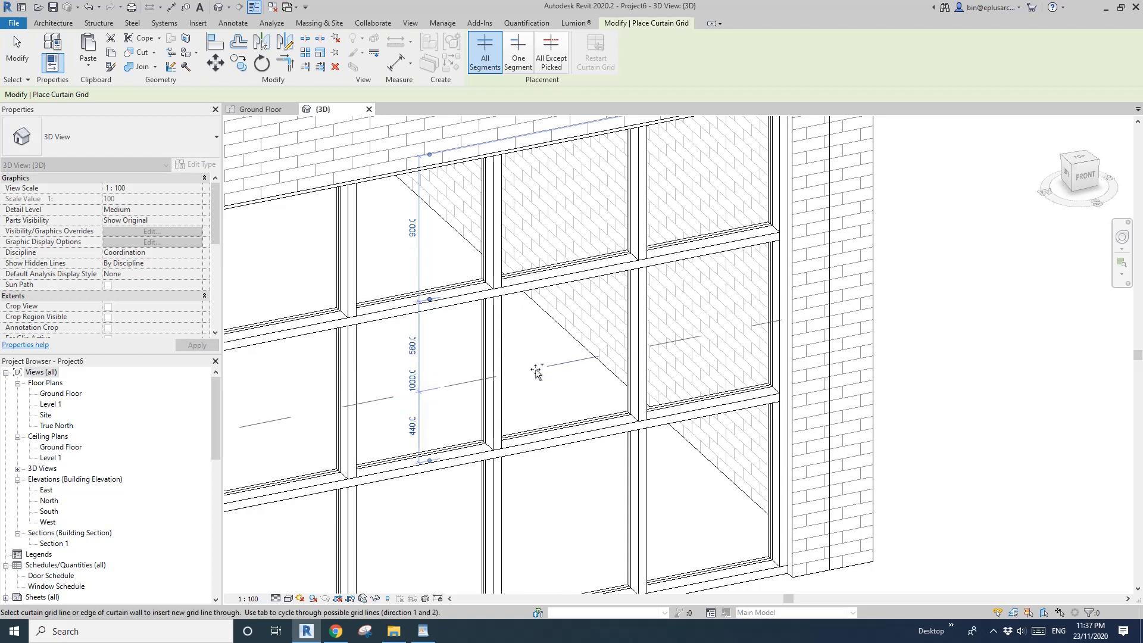
pyautogui.scroll(-5, 536, 371)
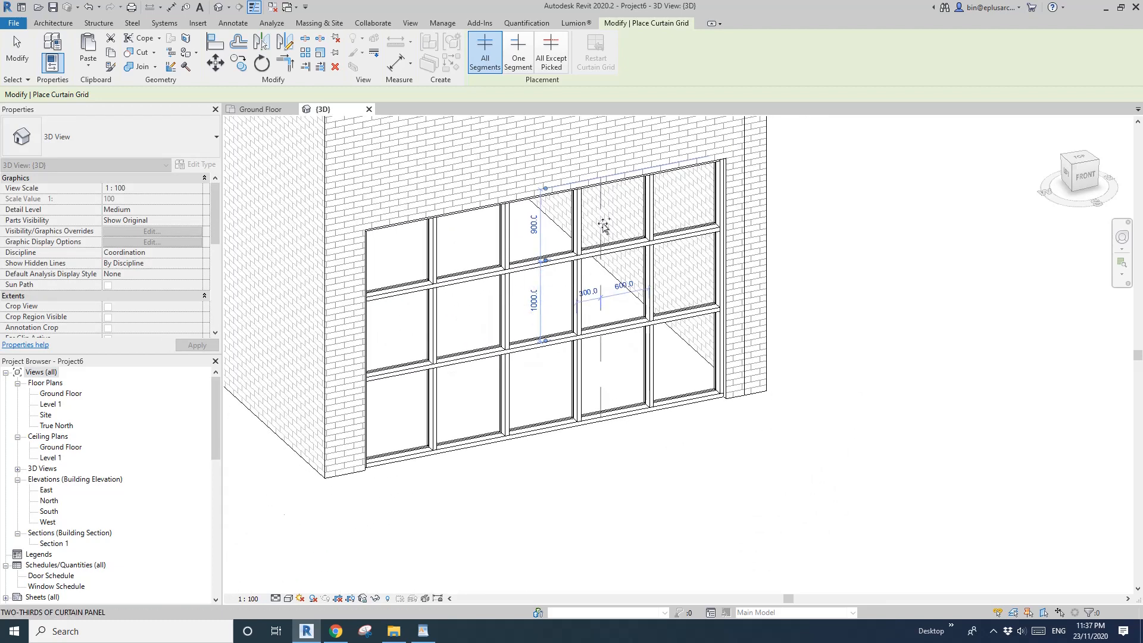
pyautogui.scroll(2, 603, 227)
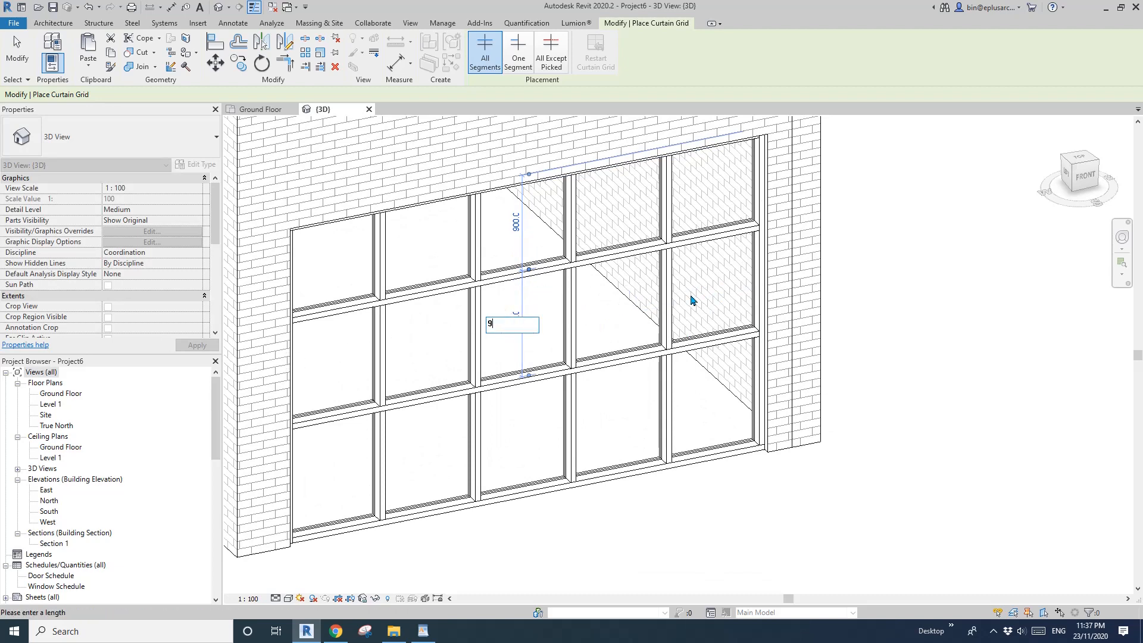
pyautogui.press('Return')
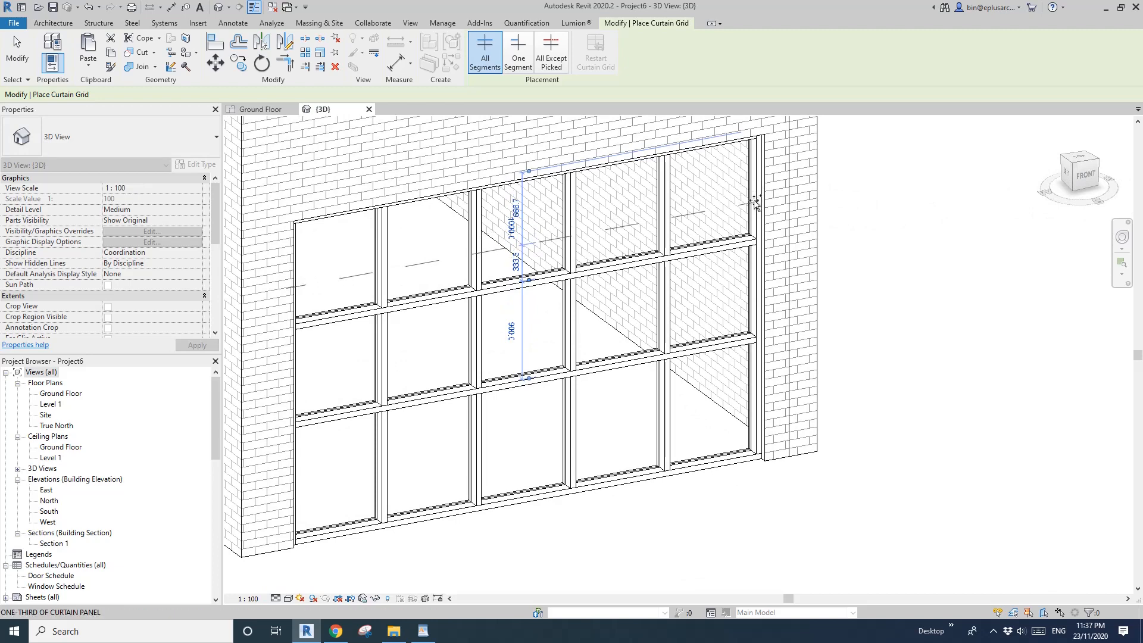
# Add a third horizontal curtain grid line across the storefront and set it 600 mm below the storefront's top edge.
pyautogui.scroll(2, 754, 199)
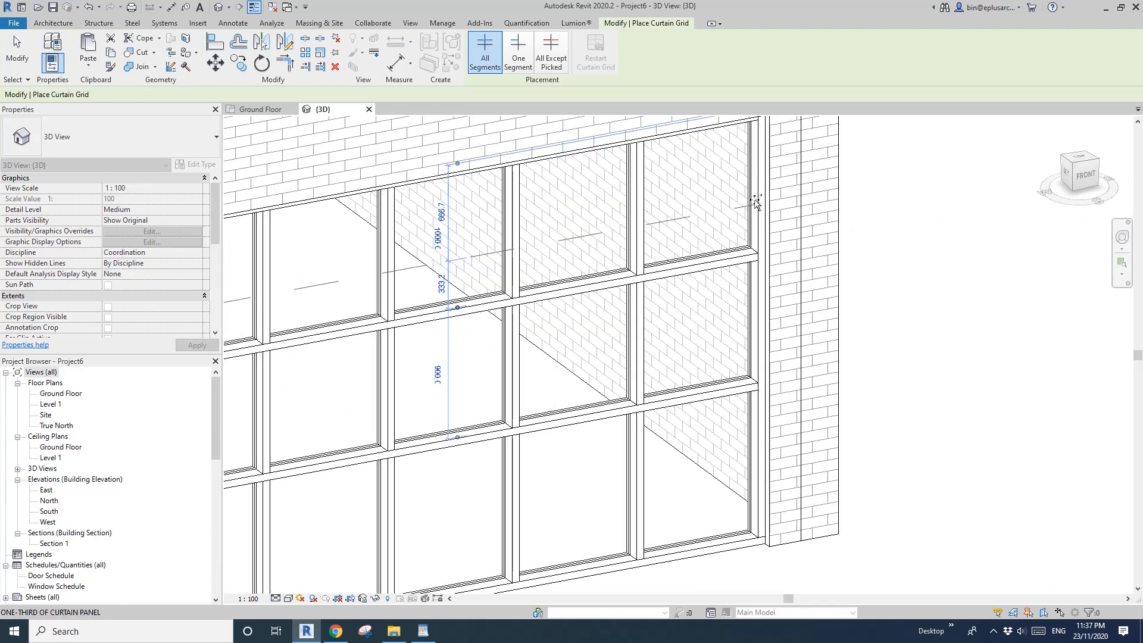
pyautogui.click(755, 199)
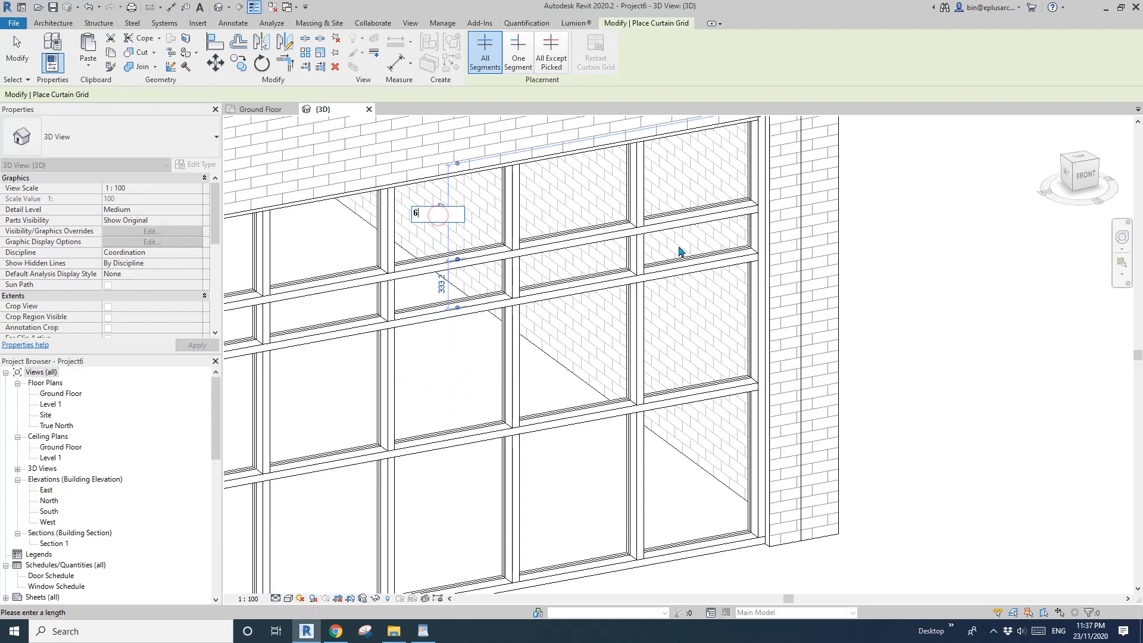
pyautogui.write('00')
pyautogui.press('Return')
pyautogui.keyDown('shift'); pyautogui.moveTo(681, 251); pyautogui.dragTo(600, 257, button='middle'); pyautogui.keyUp('shift')
pyautogui.press('Escape')
pyautogui.press('Escape')
pyautogui.moveTo(546, 363); pyautogui.dragTo(560, 367, button='middle')
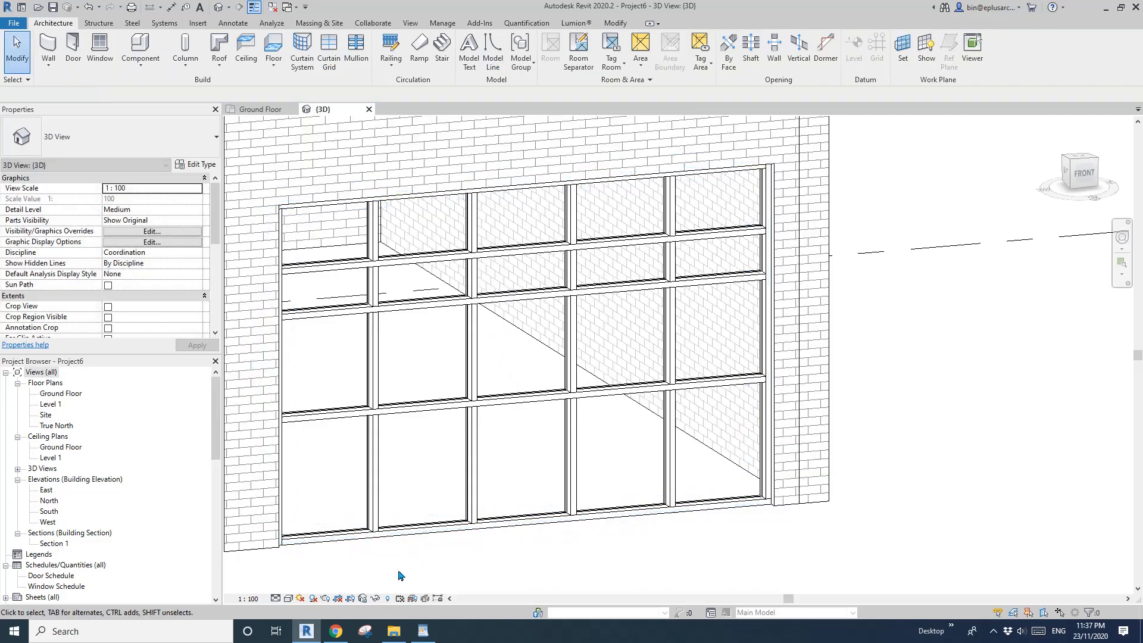
# Switch to Chrome to examine the fish bar reference photo's glazing layout, and return to the Revit model.
pyautogui.click(336, 631)
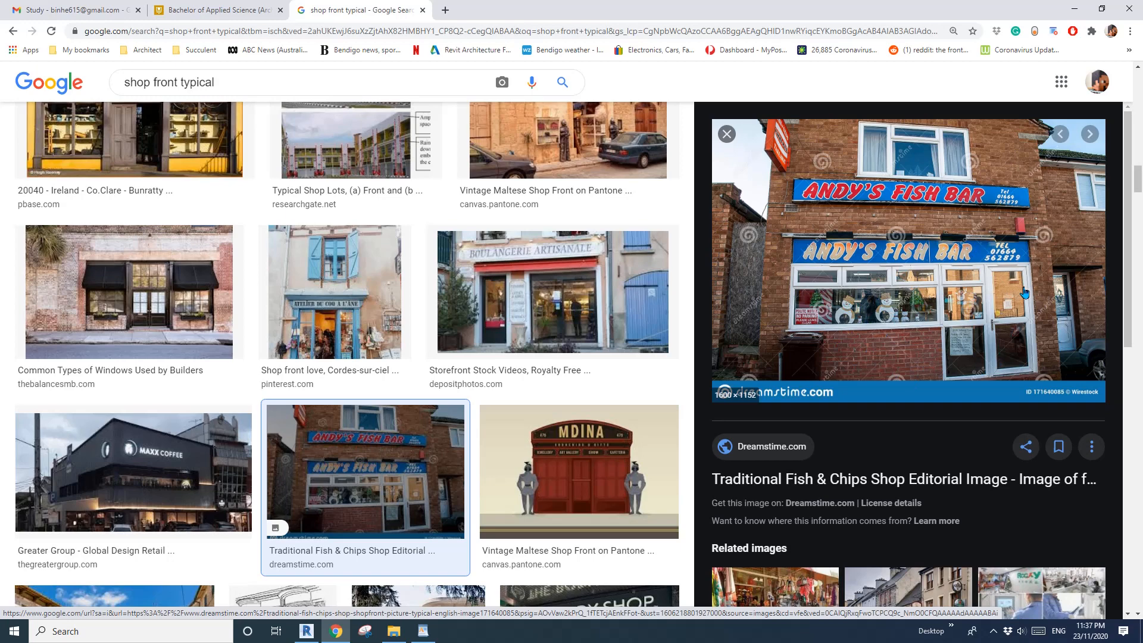
pyautogui.click(307, 631)
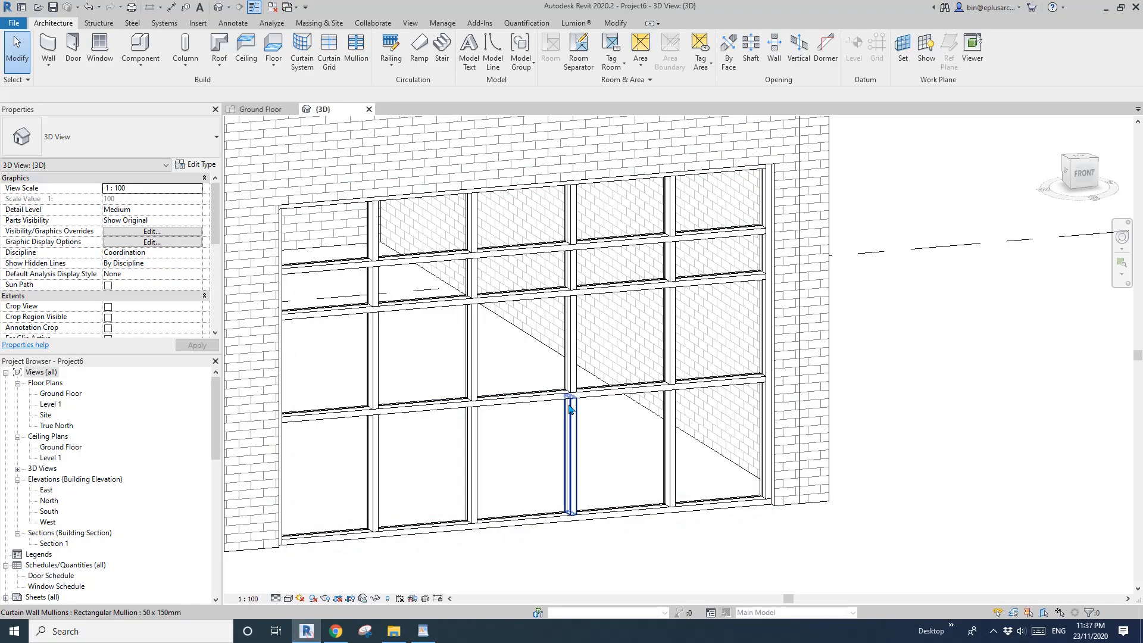
pyautogui.moveTo(523, 369); pyautogui.dragTo(555, 370, button='middle')
# Remove the leftmost vertical grid line's segments in the top row and the two lower rows, keeping the one in the narrow row.
pyautogui.click(407, 287)
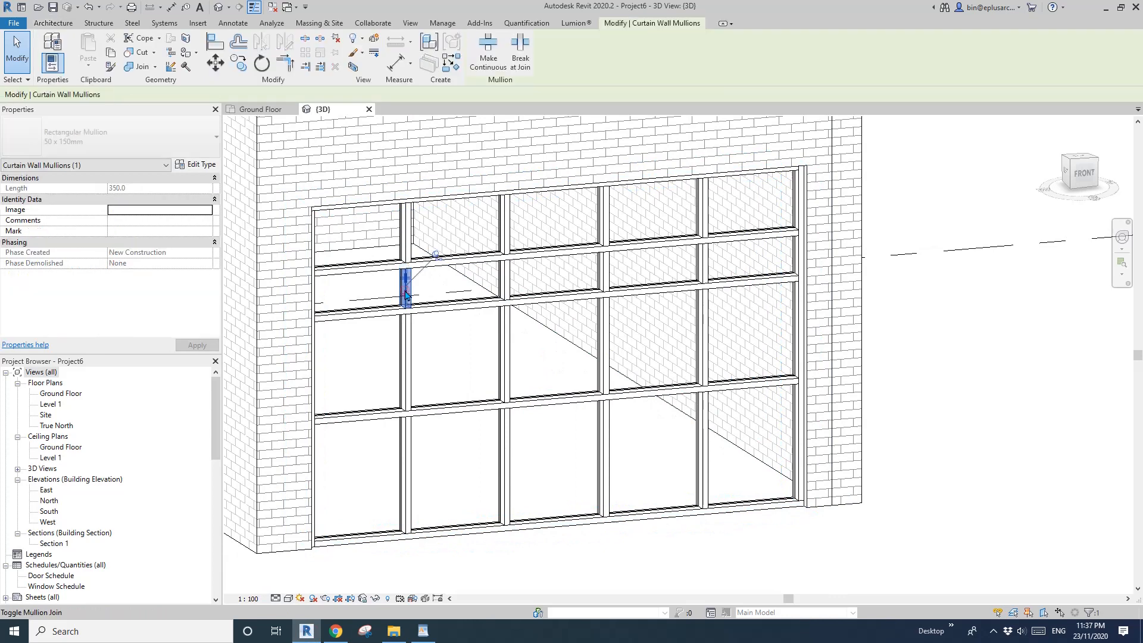
pyautogui.press('Escape')
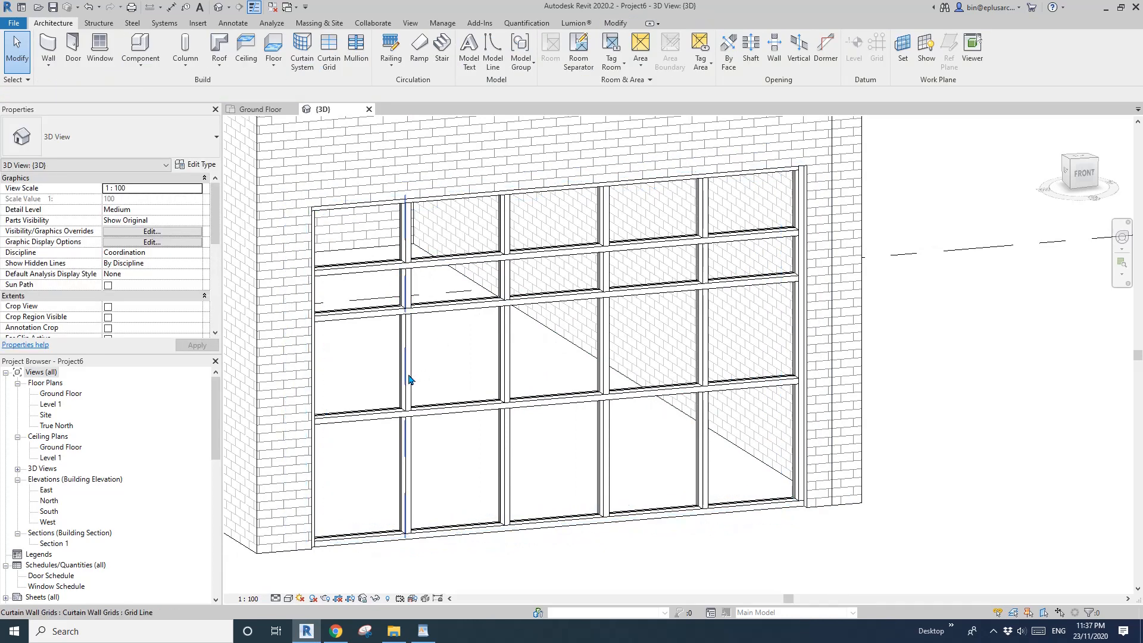
pyautogui.click(407, 381)
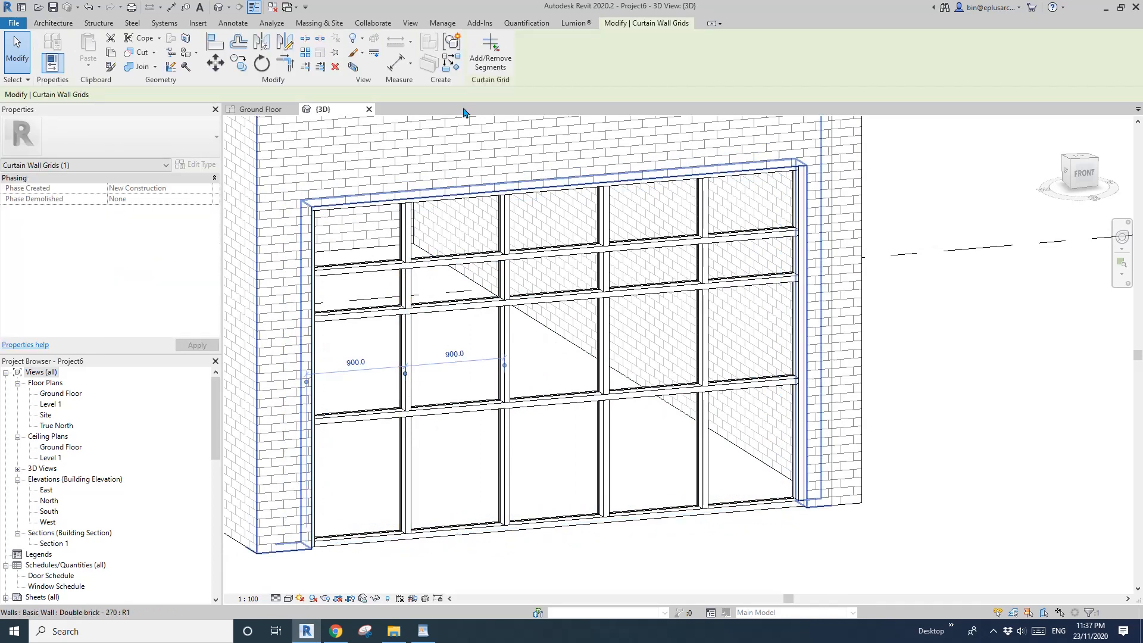
pyautogui.click(501, 66)
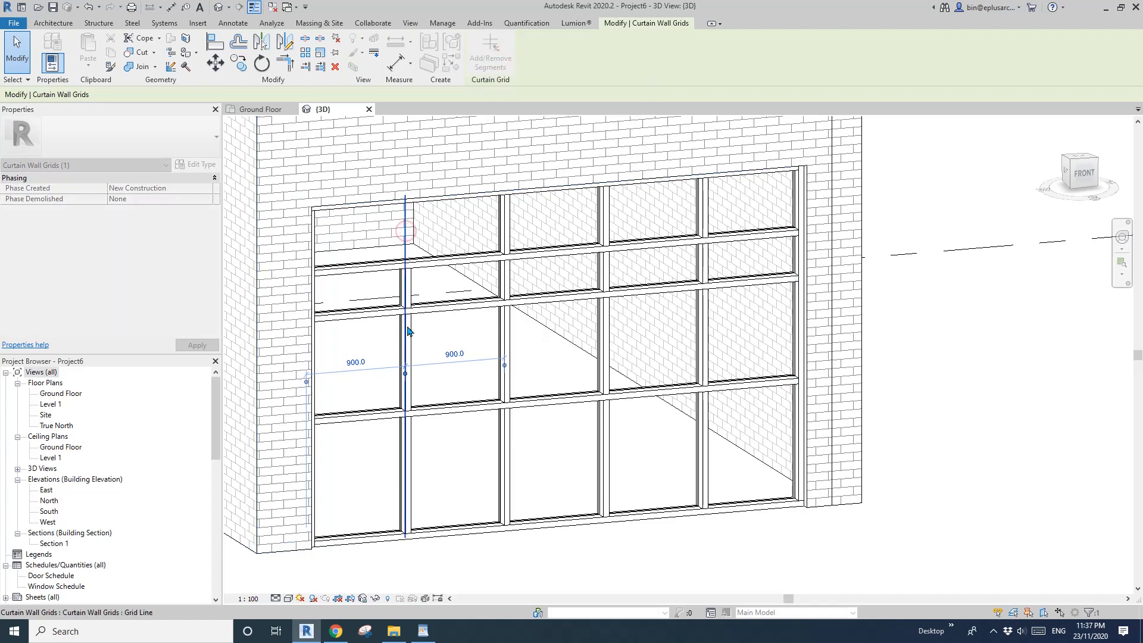
pyautogui.click(412, 466)
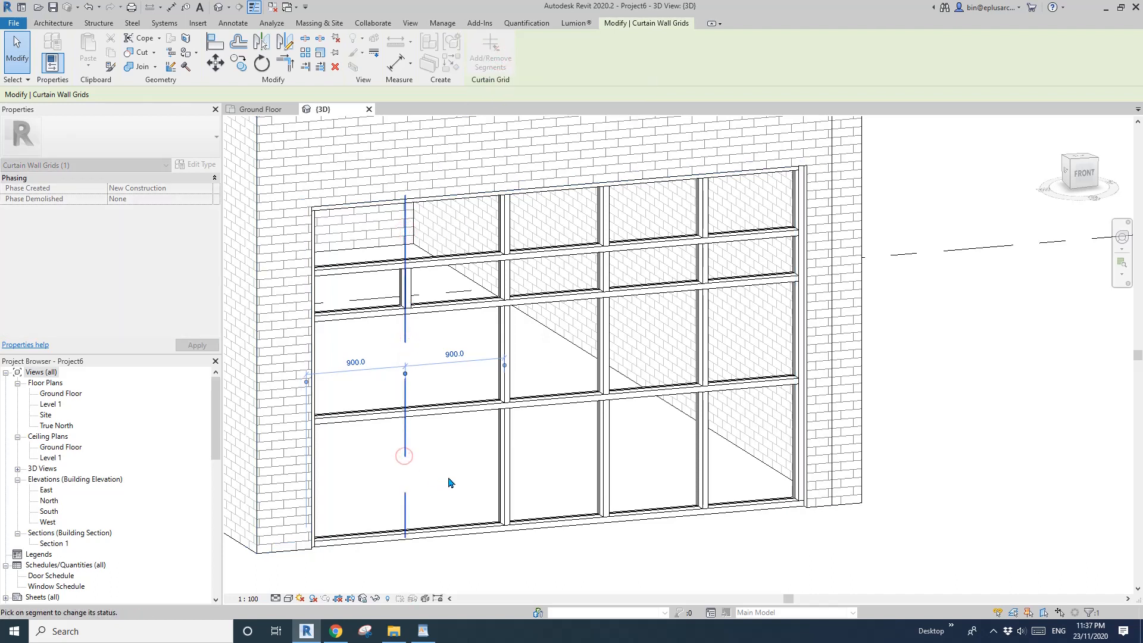
pyautogui.press('Escape')
pyautogui.press('Escape')
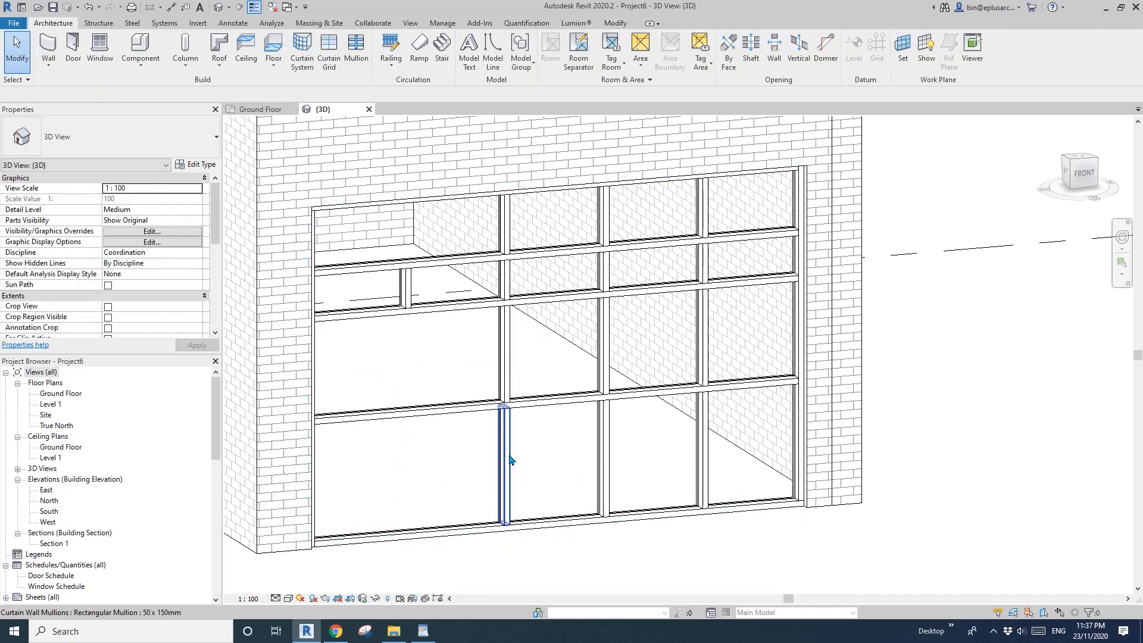
# Remove the same three segments from the second vertical grid line from the left, keeping only its narrow-row segment.
pyautogui.click(510, 459)
pyautogui.click(491, 59)
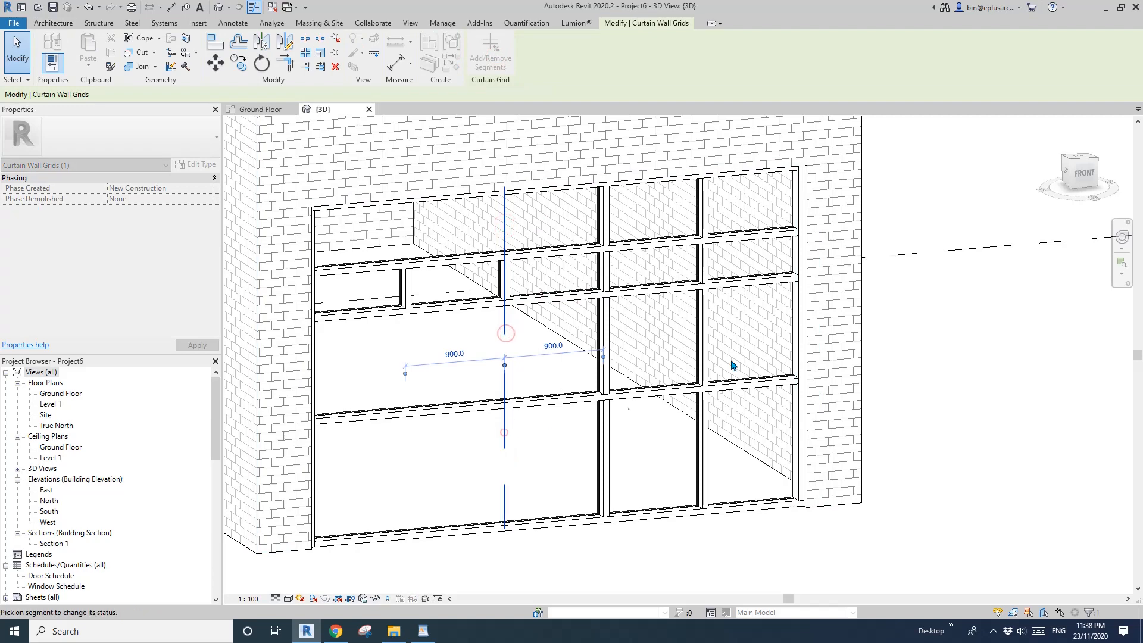
pyautogui.press('Escape')
pyautogui.press('Escape')
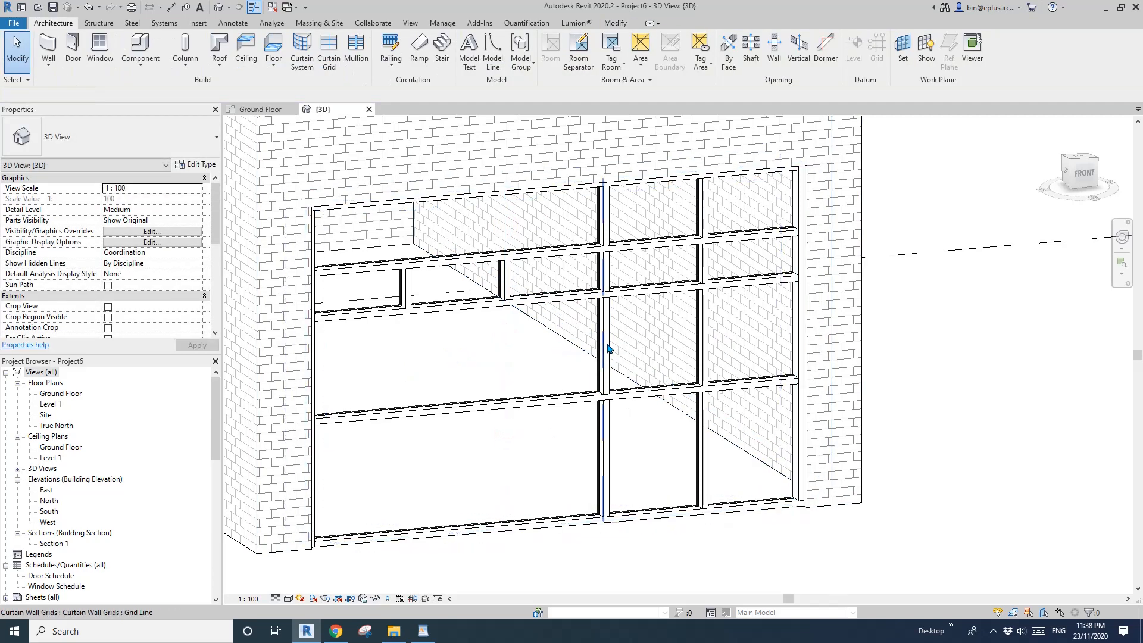
# Remove the top-row segments of the third and fourth vertical grid lines so the sign band spans the storefront.
pyautogui.click(609, 348)
pyautogui.click(490, 60)
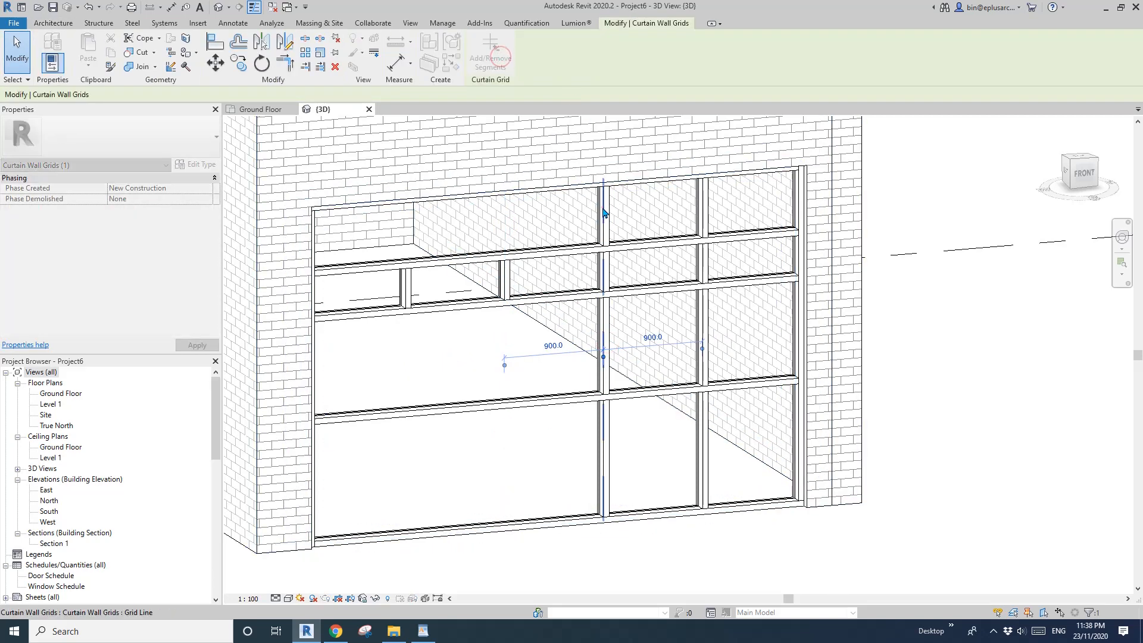
pyautogui.press('Escape')
pyautogui.press('Escape')
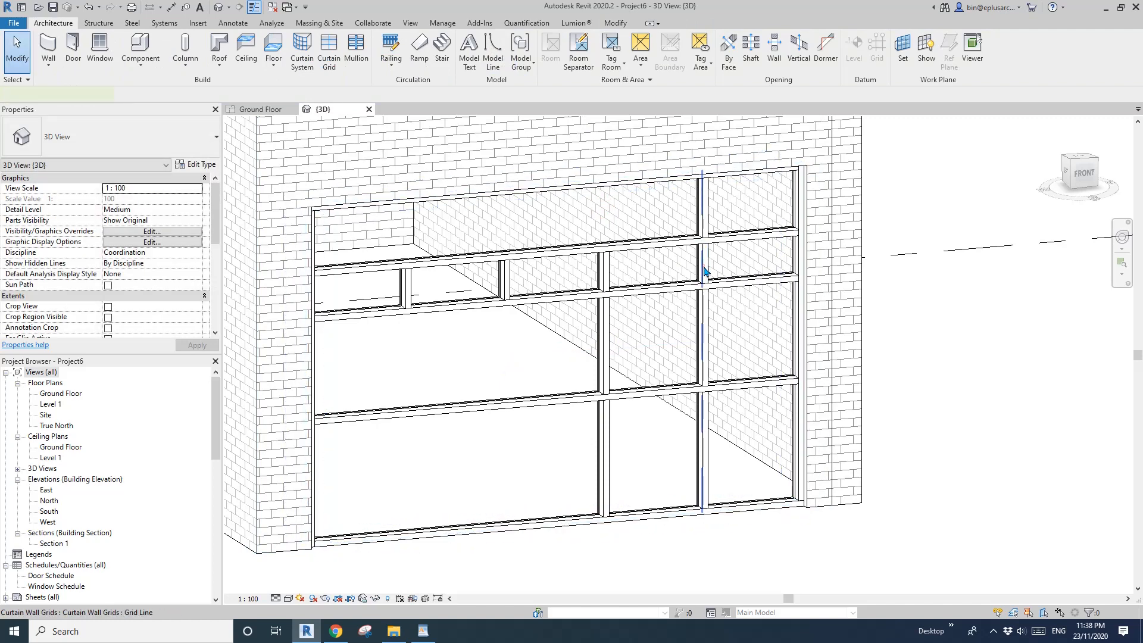
pyautogui.click(703, 265)
pyautogui.click(499, 53)
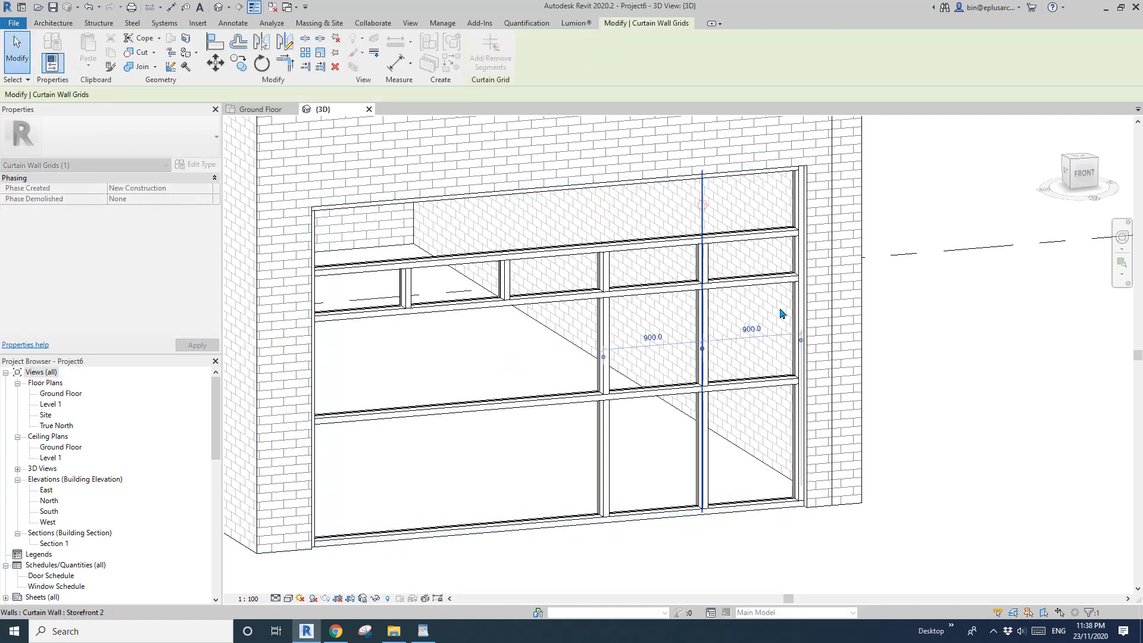
pyautogui.press('Escape')
pyautogui.press('Escape')
# Remove the rightmost segment of the middle horizontal grid line, in the bay at the storefront's right end.
pyautogui.press('Tab')
pyautogui.press('Tab')
pyautogui.click(754, 281)
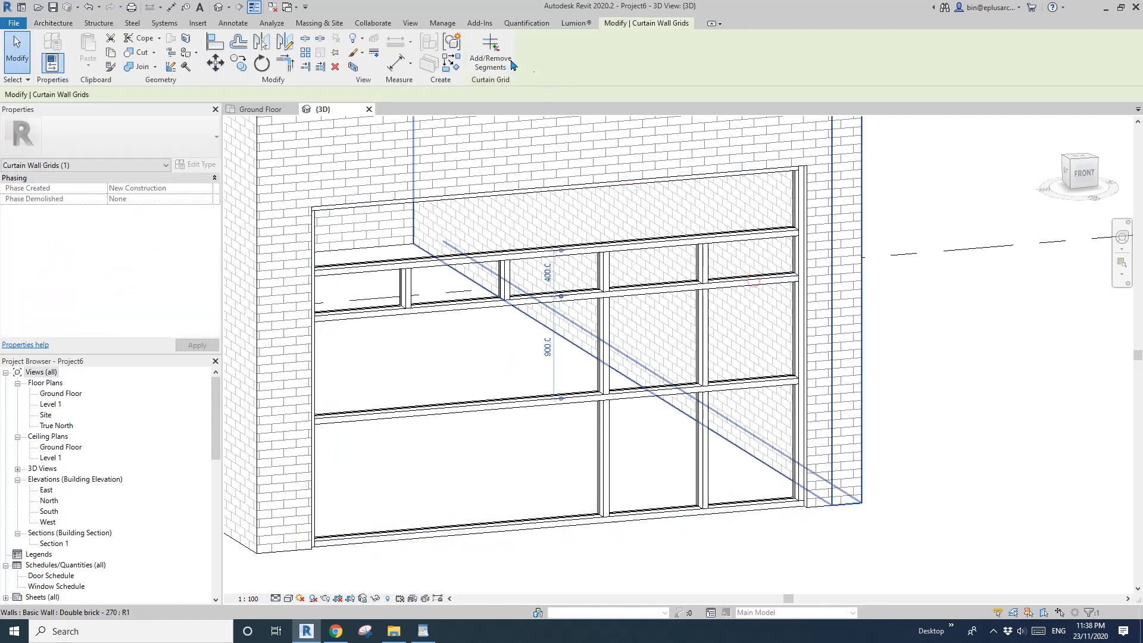
pyautogui.click(511, 63)
pyautogui.click(752, 281)
pyautogui.press('Escape')
pyautogui.press('Escape')
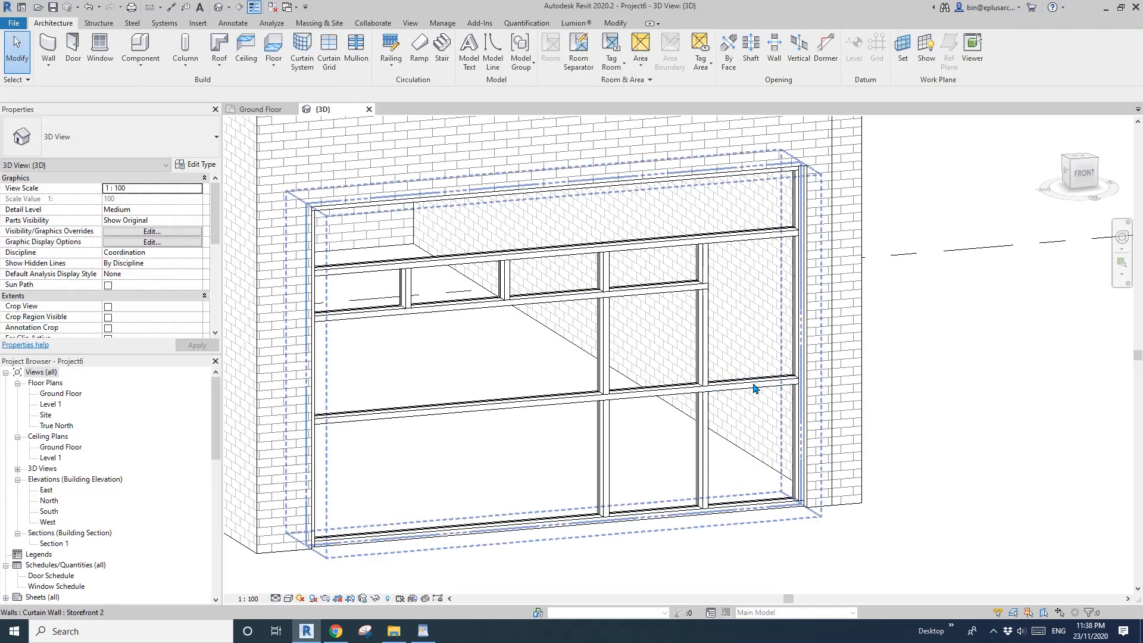
# Remove the rightmost segment of the lowest horizontal grid line to leave one tall door panel in the end bay.
pyautogui.press('Tab')
pyautogui.click(754, 388)
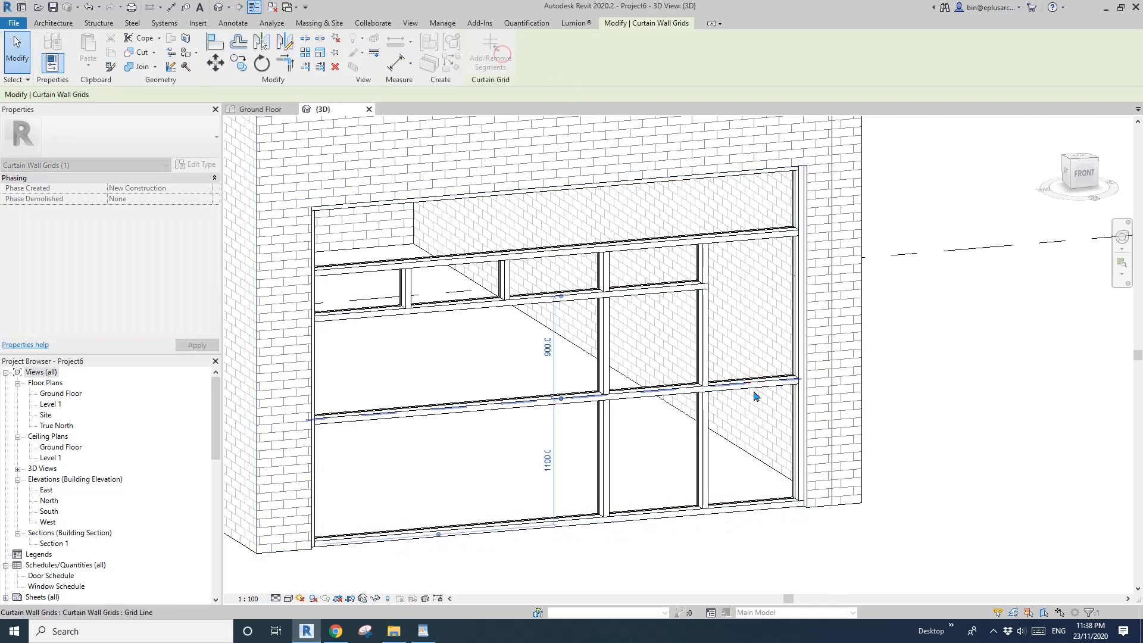
pyautogui.click(749, 384)
pyautogui.press('Escape')
pyautogui.press('Escape')
pyautogui.moveTo(671, 425); pyautogui.dragTo(704, 394, button='middle')
# Compare the storefront's panel layout with the fish bar reference photo in Chrome, and return to the Revit model.
pyautogui.click(337, 631)
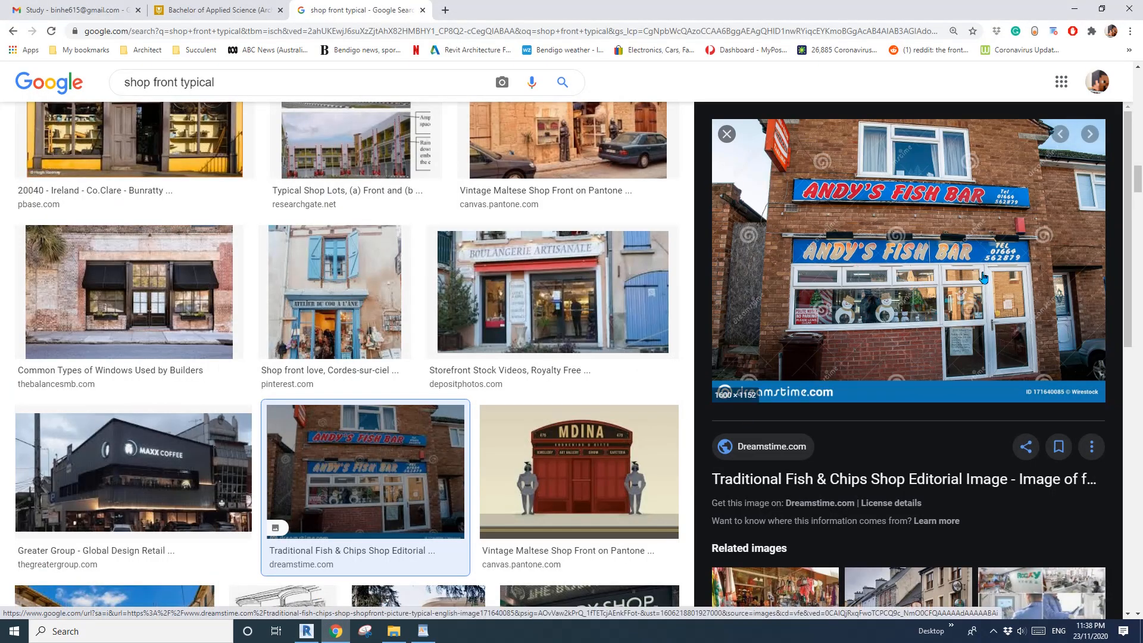
pyautogui.click(307, 631)
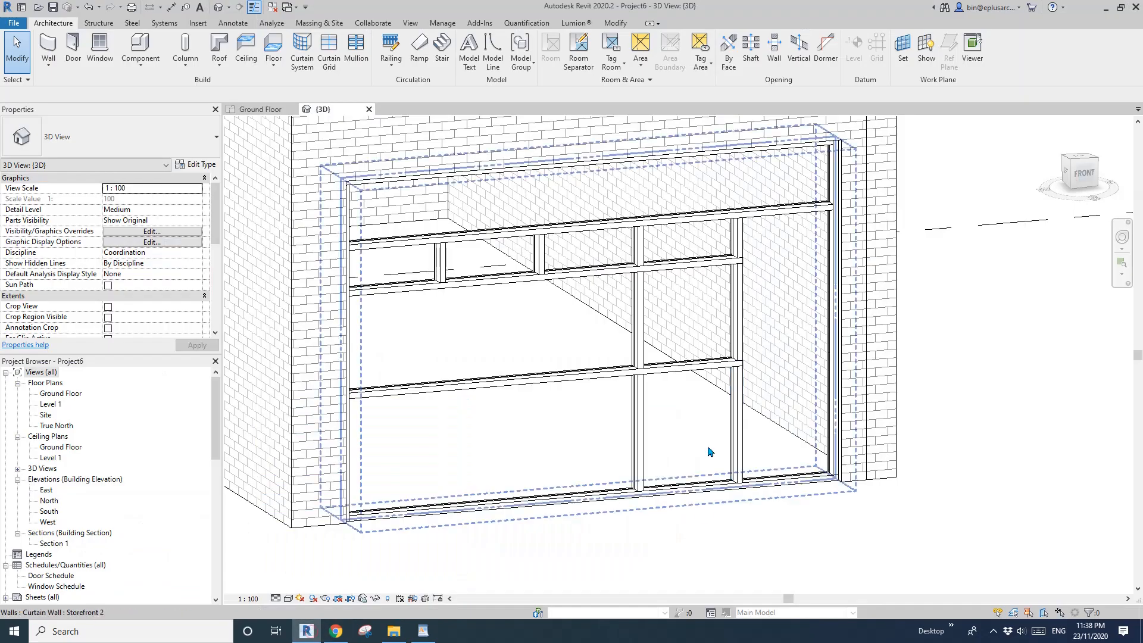
pyautogui.keyDown('shift'); pyautogui.moveTo(543, 417); pyautogui.dragTo(444, 444, button='middle'); pyautogui.keyUp('shift')
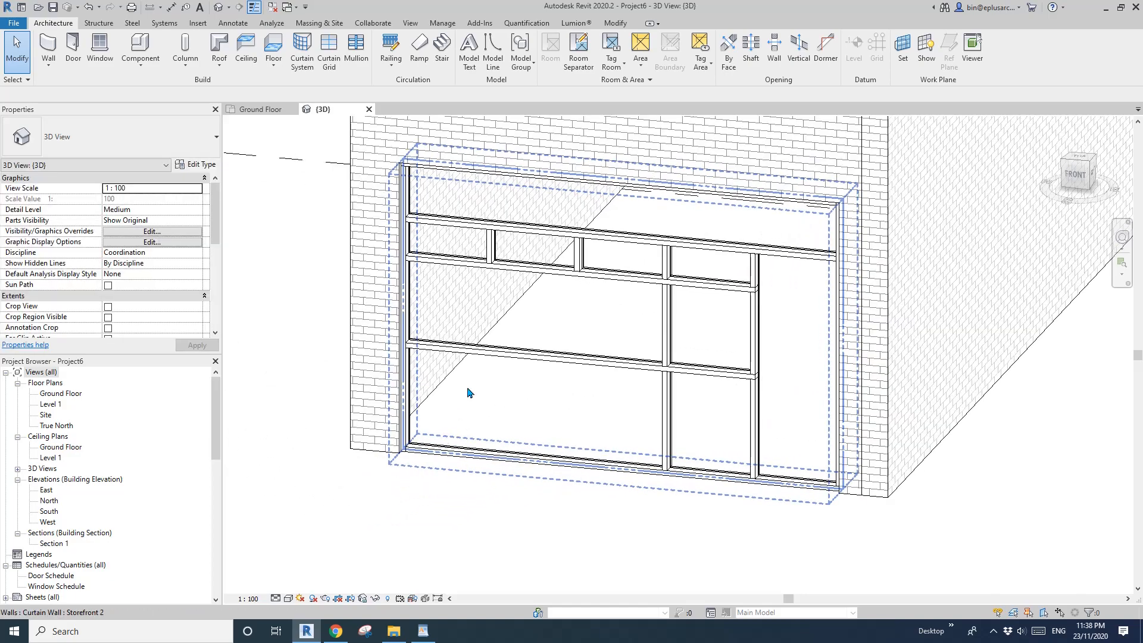
pyautogui.click(336, 631)
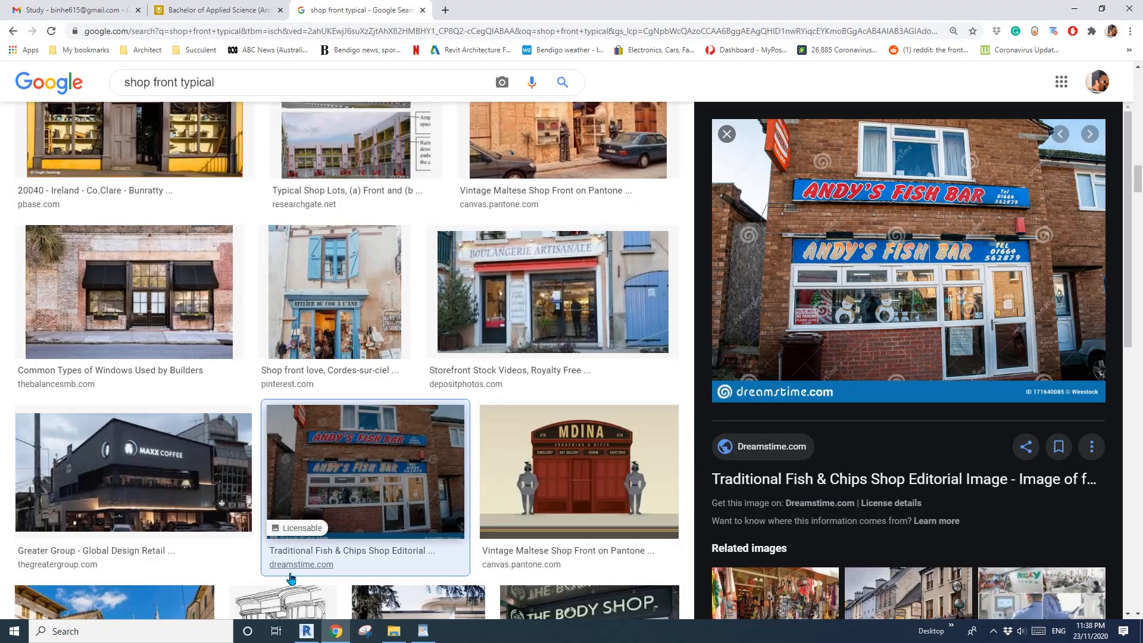
pyautogui.click(307, 631)
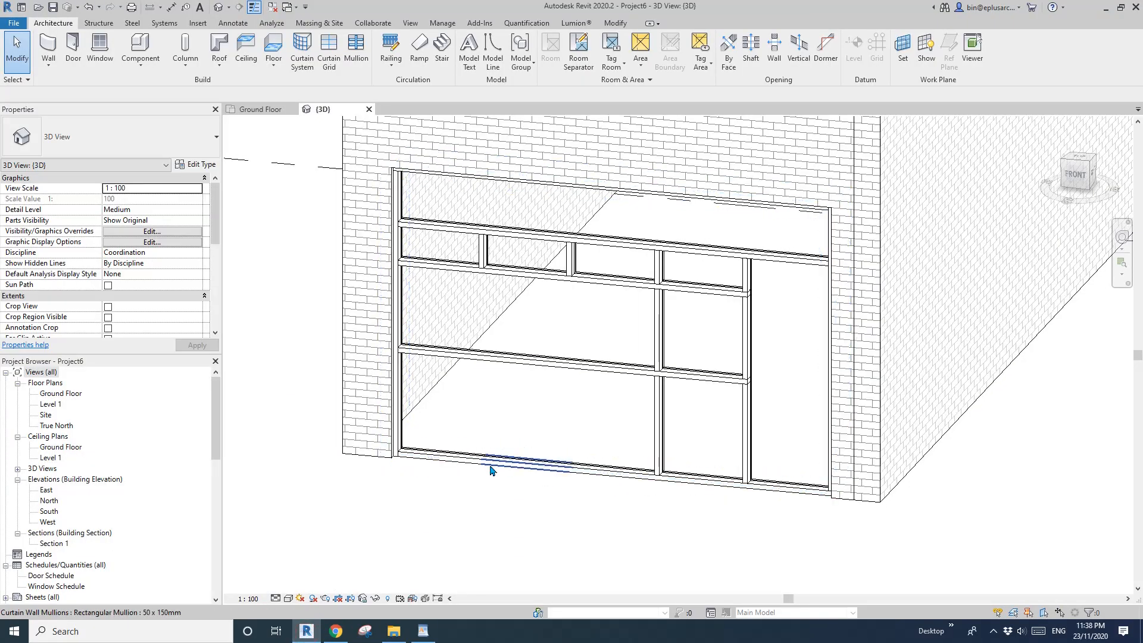
# Delete the three bottom mullion segments beneath the wide lower panel of the storefront.
pyautogui.scroll(3, 490, 467)
pyautogui.click(449, 455)
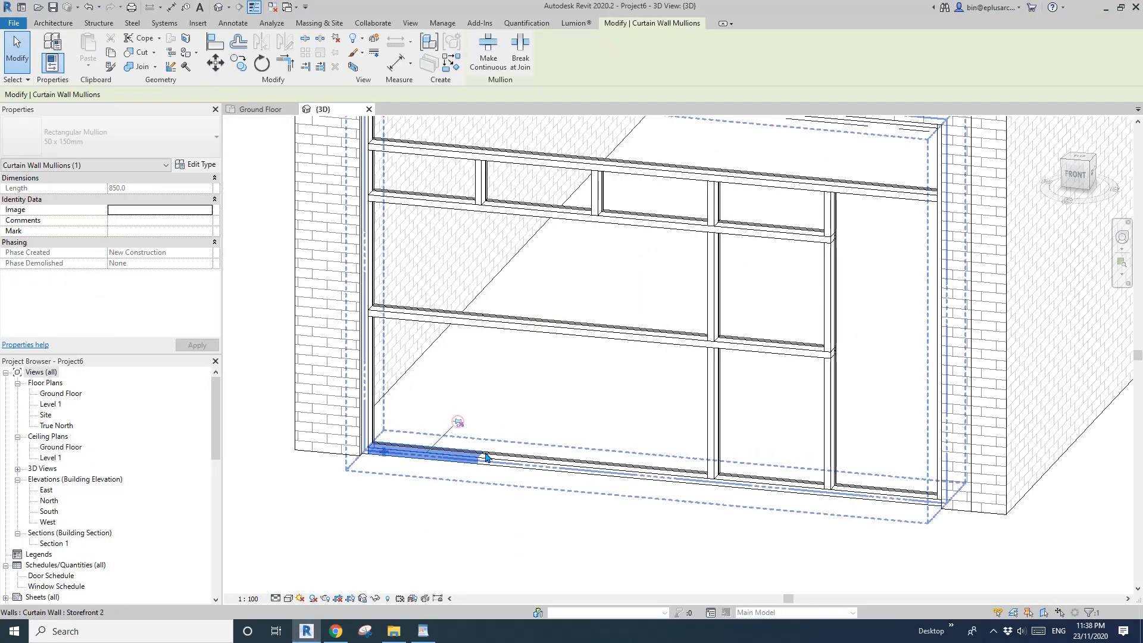
pyautogui.press('Escape')
pyautogui.click(524, 465)
pyautogui.press('Escape')
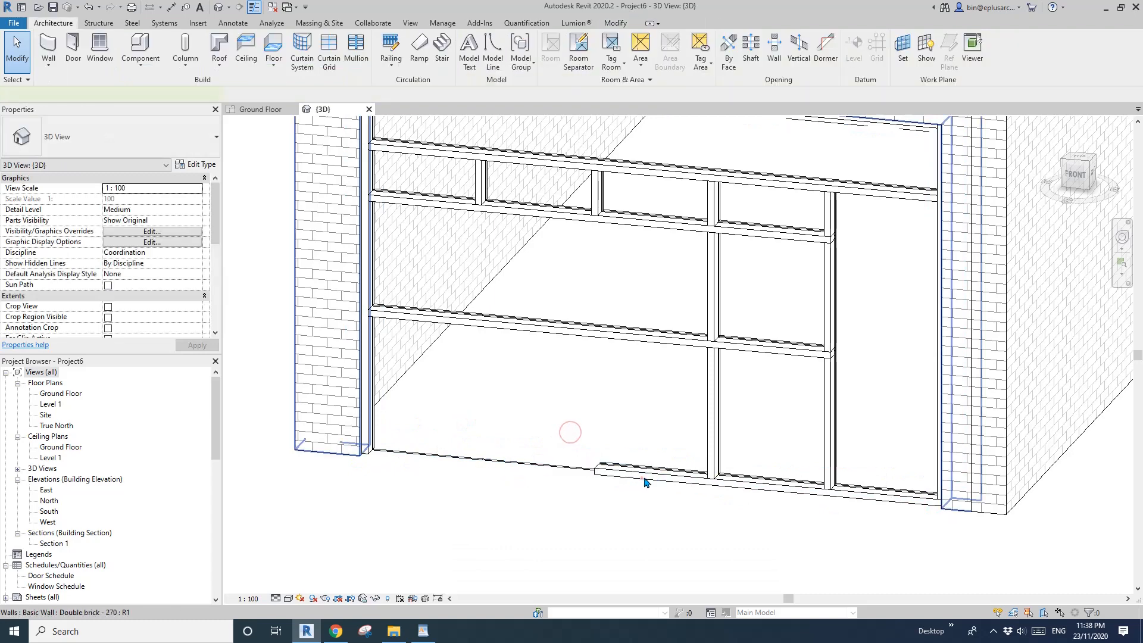
pyautogui.click(666, 477)
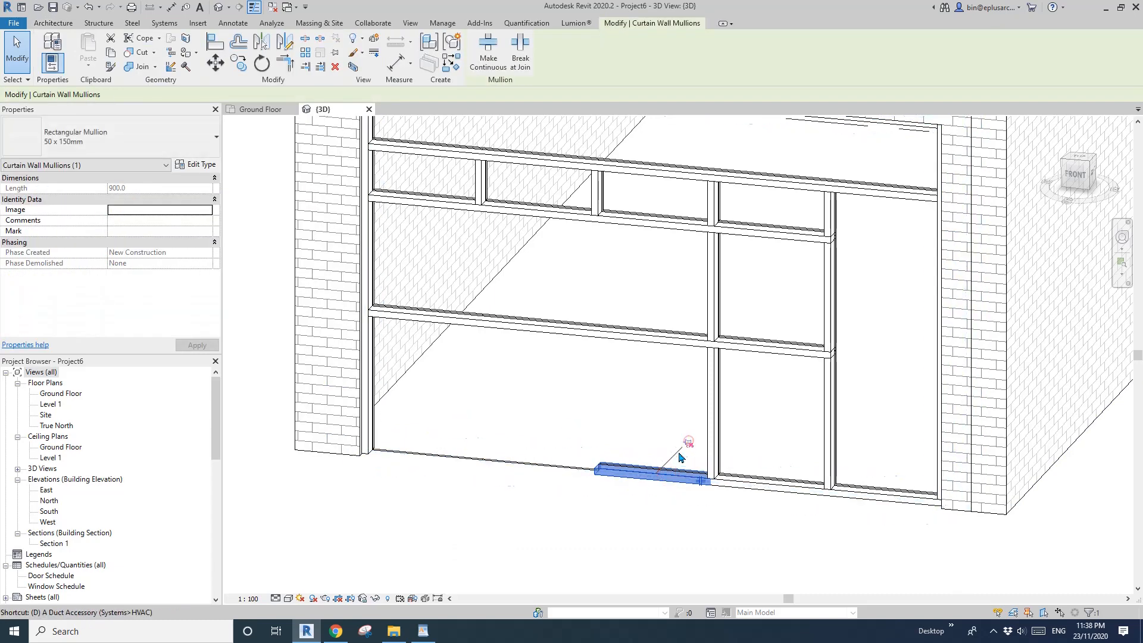
pyautogui.press('Escape')
# Delete the vertical end mullion segment between the wide lower panel and the brick pier.
pyautogui.click(367, 363)
pyautogui.click(367, 364)
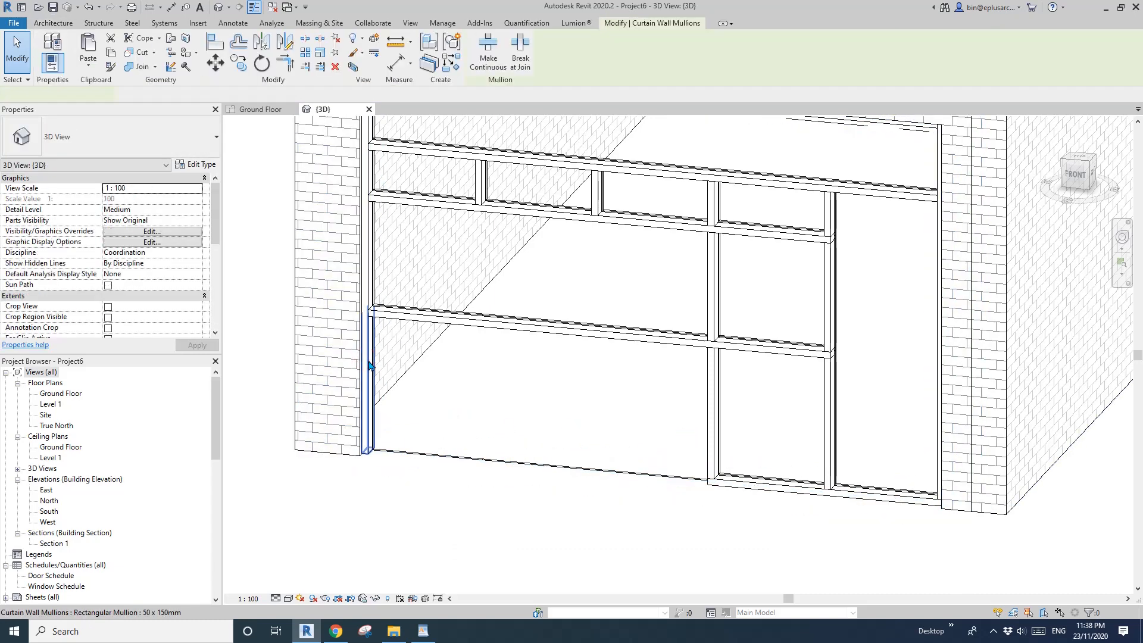
pyautogui.press('Escape')
# Change the wide lower glazed panel to the Basic Wall type Double brick - 270.
pyautogui.press('Tab')
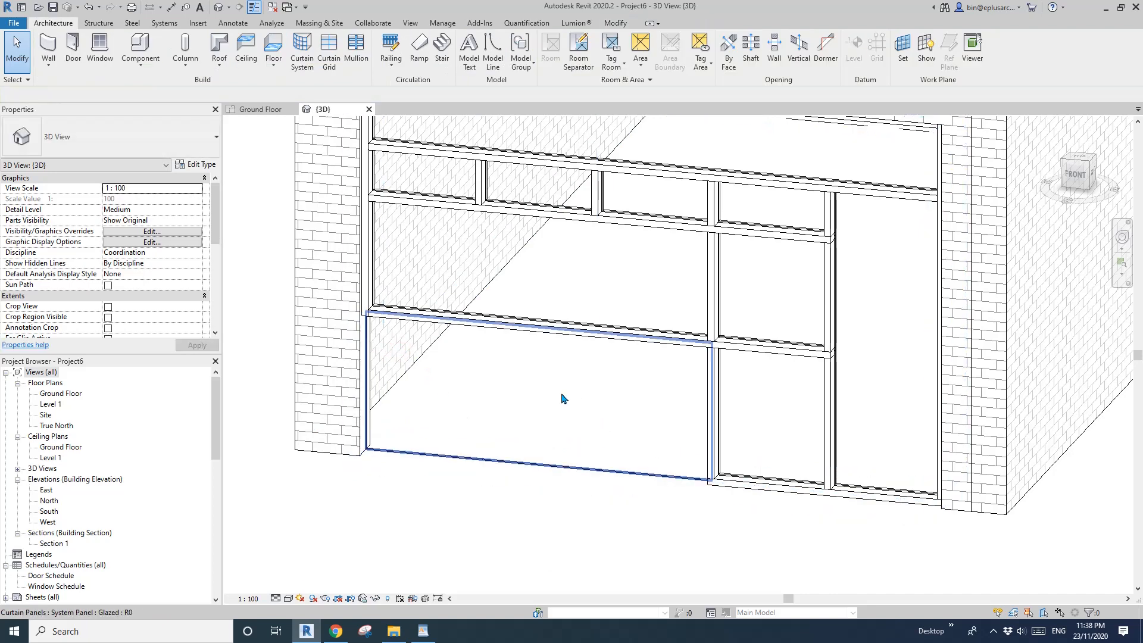
pyautogui.click(562, 394)
pyautogui.click(148, 139)
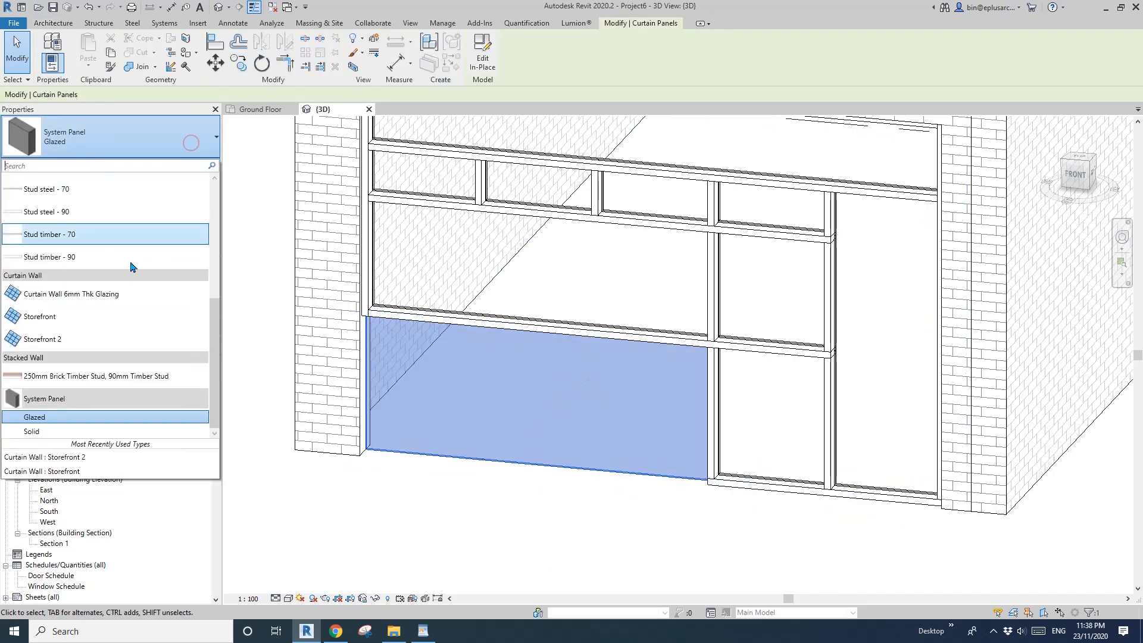
pyautogui.scroll(10, 115, 296)
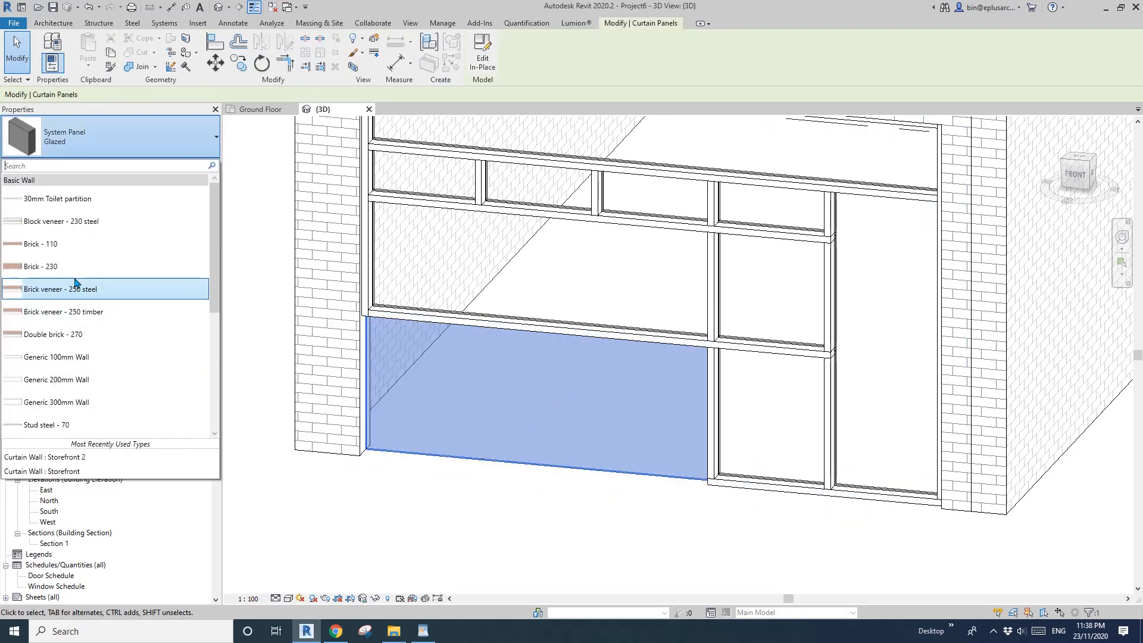
pyautogui.click(138, 341)
pyautogui.press('Escape')
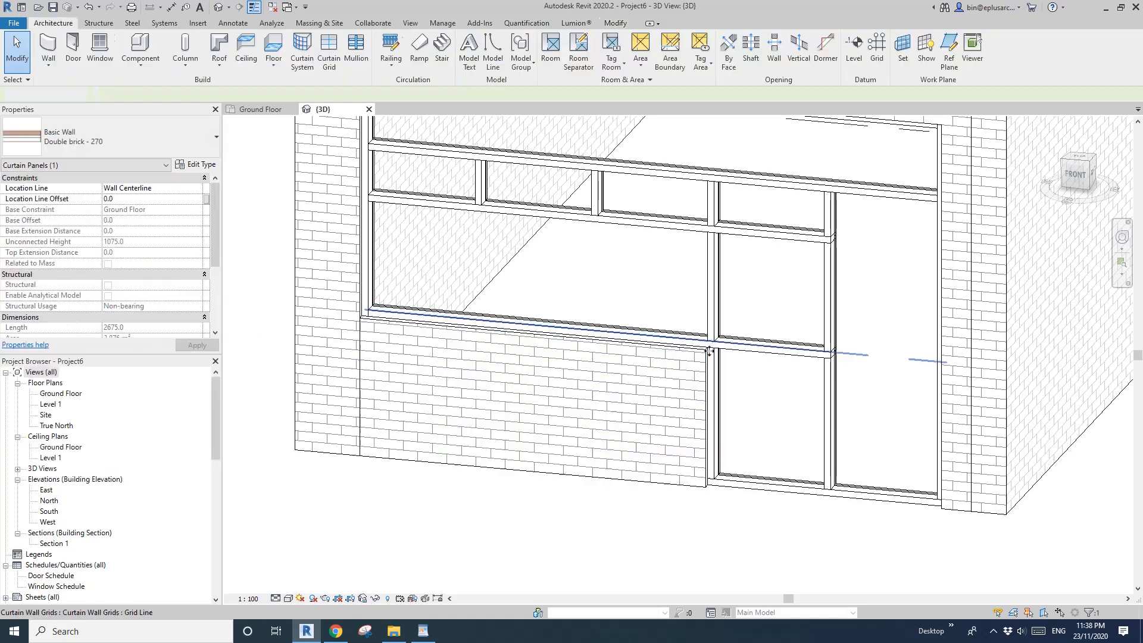
# Set the 3D view to the Shaded visual style and examine the wall faces around the storefront.
pyautogui.scroll(-1, 680, 352)
pyautogui.press('s')
pyautogui.press('d')
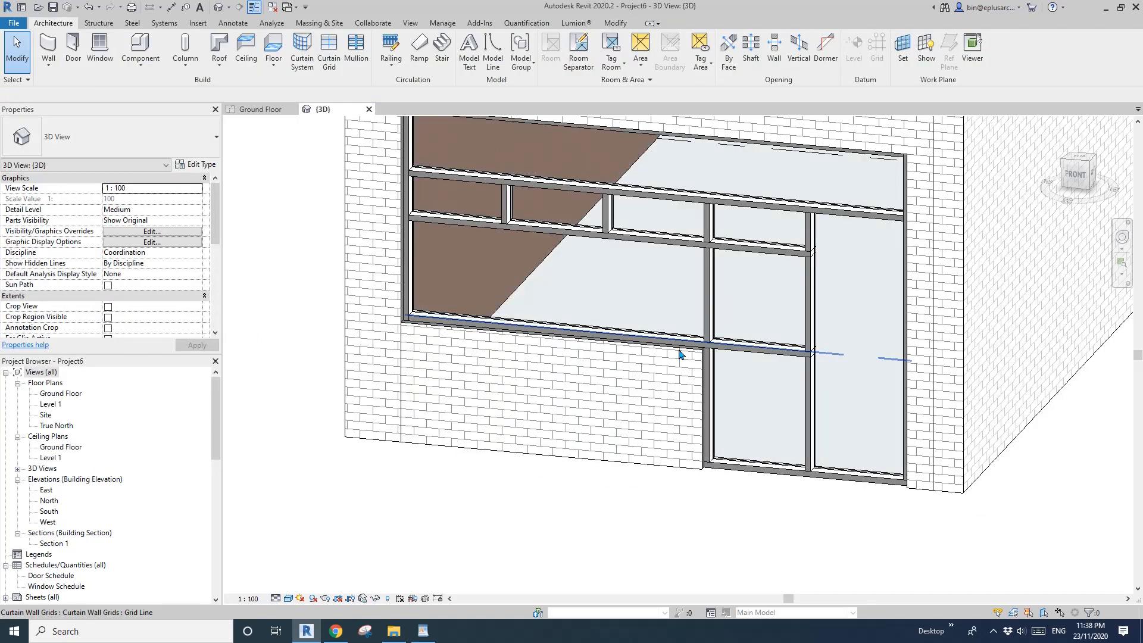
pyautogui.moveTo(681, 355)
pyautogui.keyDown('shift'); pyautogui.mouseDown(button='middle')
pyautogui.moveTo(748, 395)
pyautogui.moveTo(584, 395)
pyautogui.moveTo(726, 382)
pyautogui.moveTo(679, 403)
pyautogui.mouseUp(button='middle'); pyautogui.keyUp('shift')
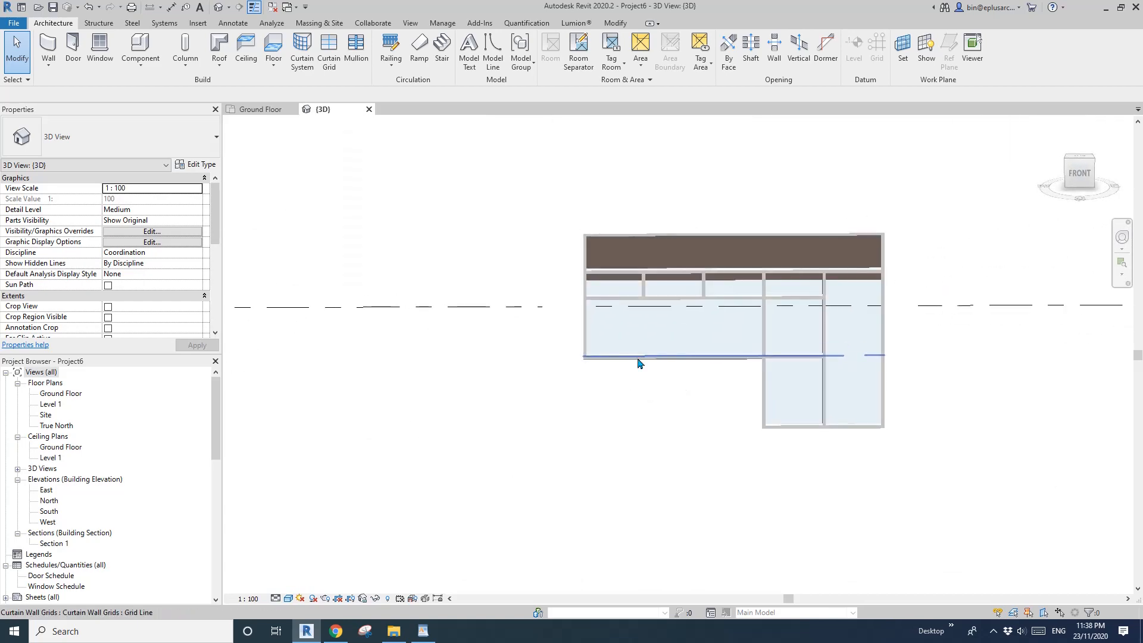
pyautogui.moveTo(638, 363); pyautogui.dragTo(606, 372, button='middle')
pyautogui.keyDown('shift'); pyautogui.moveTo(714, 352); pyautogui.dragTo(627, 293, button='middle'); pyautogui.keyUp('shift')
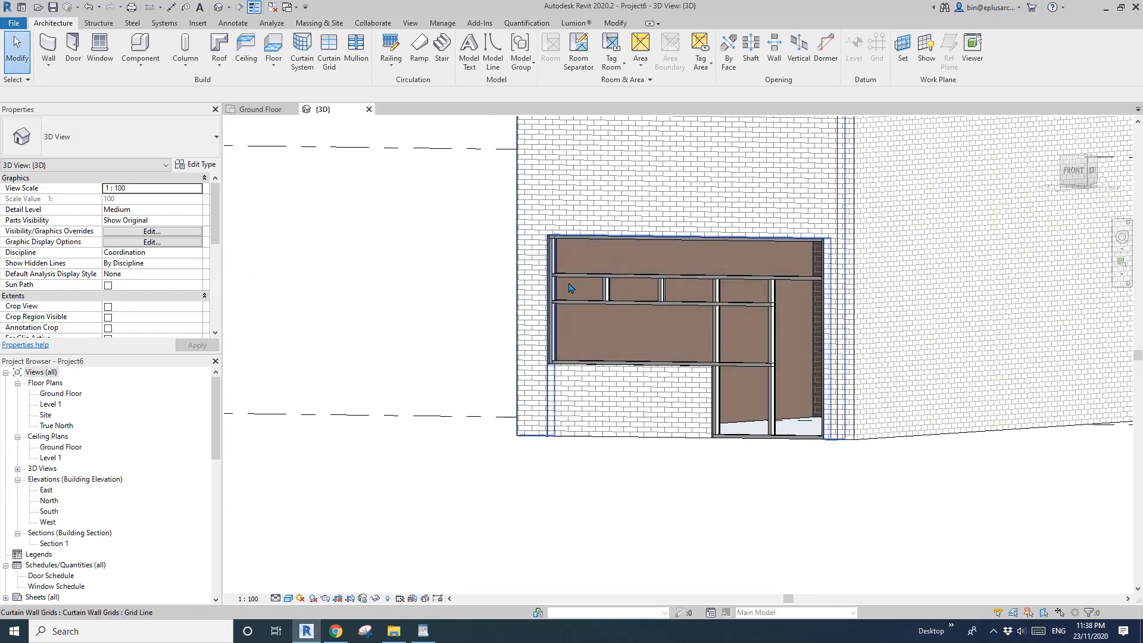
# In the Ground Floor plan, flip the orientation of all four connected Double brick - 270 walls.
pyautogui.doubleClick(60, 394)
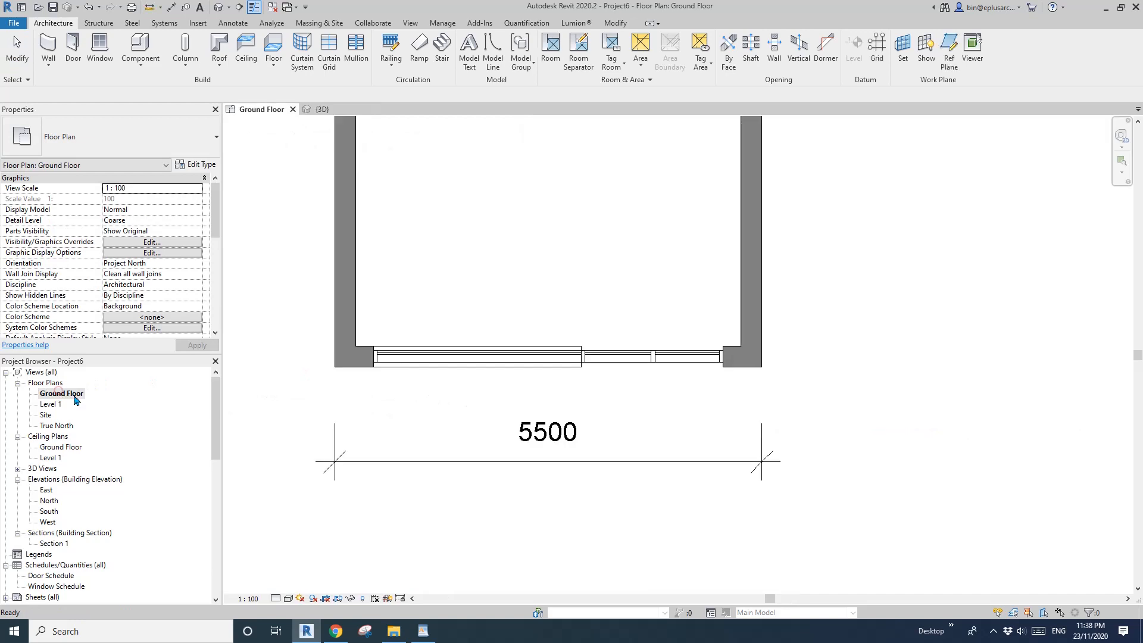
pyautogui.click(358, 264)
pyautogui.scroll(-2, 437, 445)
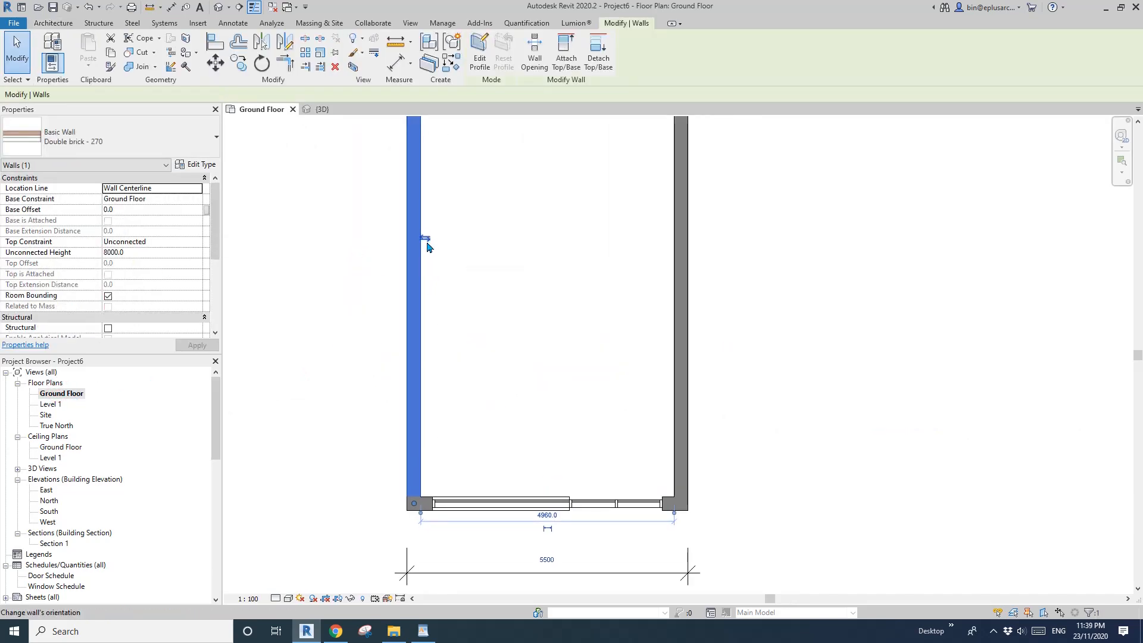
pyautogui.scroll(-2, 452, 268)
pyautogui.moveTo(484, 275)
pyautogui.mouseDown(button='middle')
pyautogui.moveTo(485, 296)
pyautogui.moveTo(496, 294)
pyautogui.mouseUp(button='middle')
pyautogui.click(547, 319)
pyautogui.scroll(-1, 632, 270)
pyautogui.moveTo(634, 278); pyautogui.dragTo(621, 289, button='middle')
pyautogui.press('Tab')
pyautogui.click(620, 284)
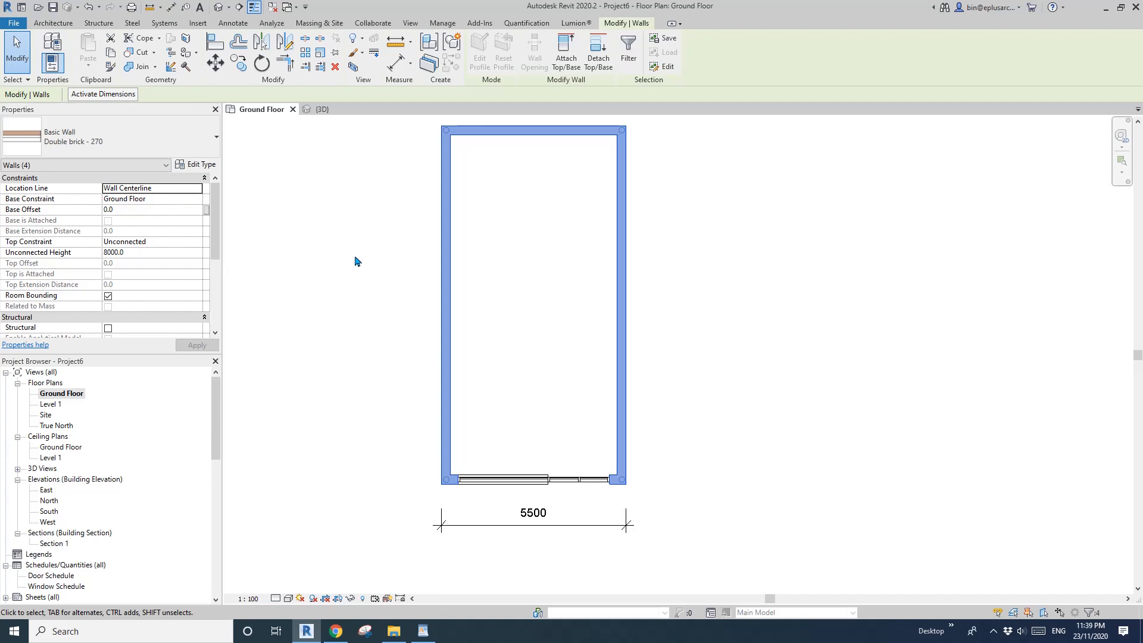
# In the 3D view, flip the brick infill panel below the shop window so its face matches the surrounding walls.
pyautogui.click(224, 11)
pyautogui.keyDown('shift'); pyautogui.moveTo(689, 278); pyautogui.dragTo(671, 387, button='middle'); pyautogui.keyUp('shift')
pyautogui.scroll(3, 639, 447)
pyautogui.keyDown('shift'); pyautogui.moveTo(701, 466); pyautogui.dragTo(610, 476, button='middle'); pyautogui.keyUp('shift')
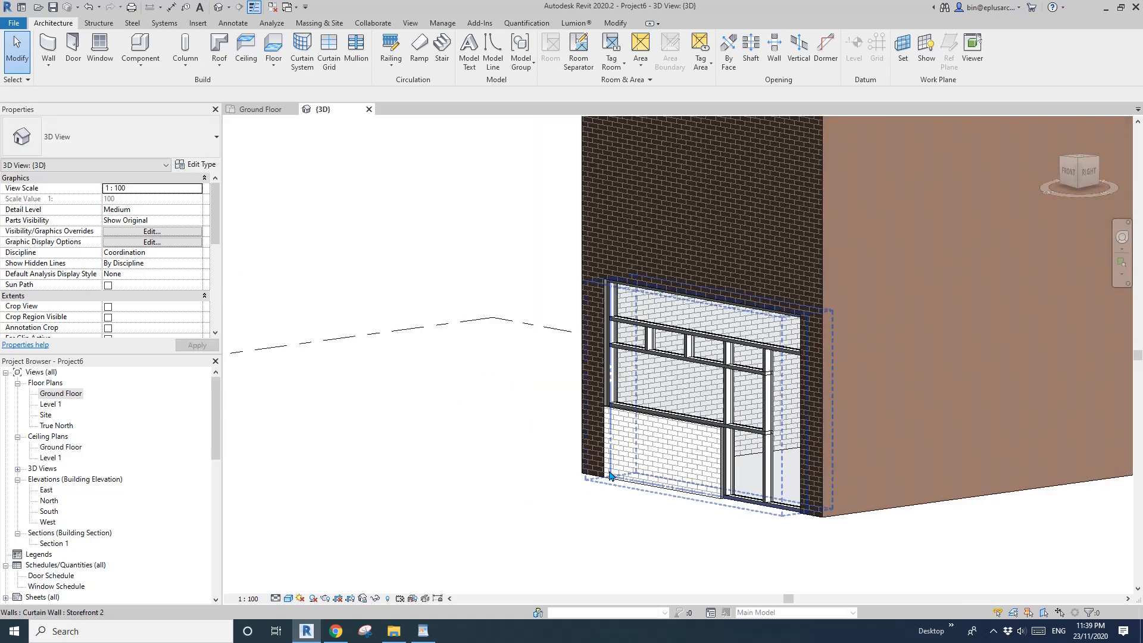
pyautogui.click(661, 458)
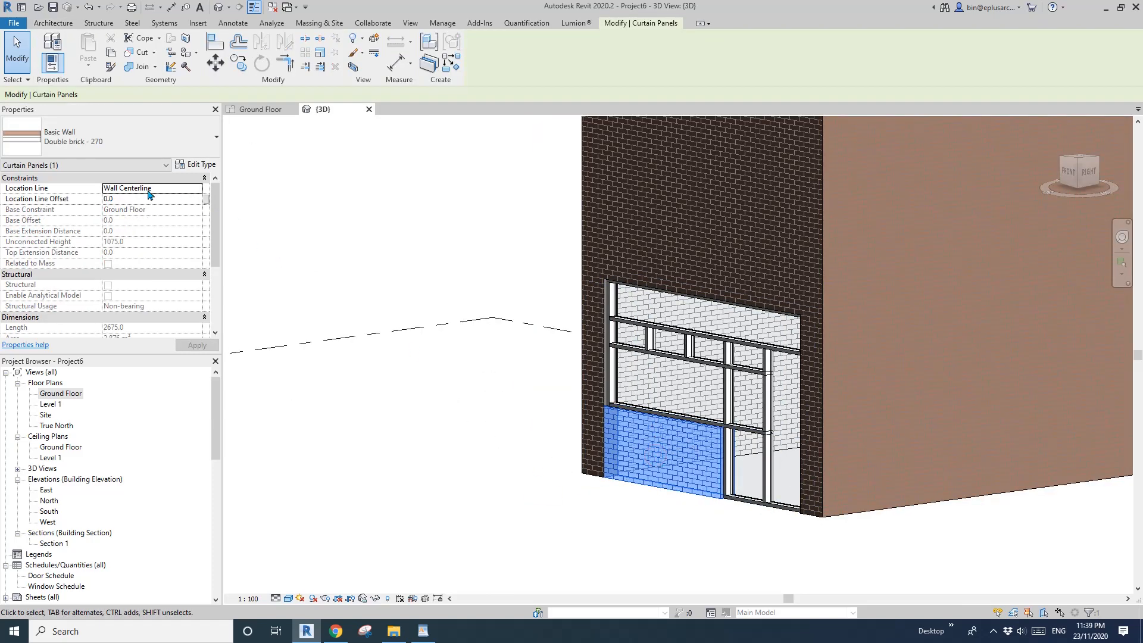
pyautogui.click(451, 323)
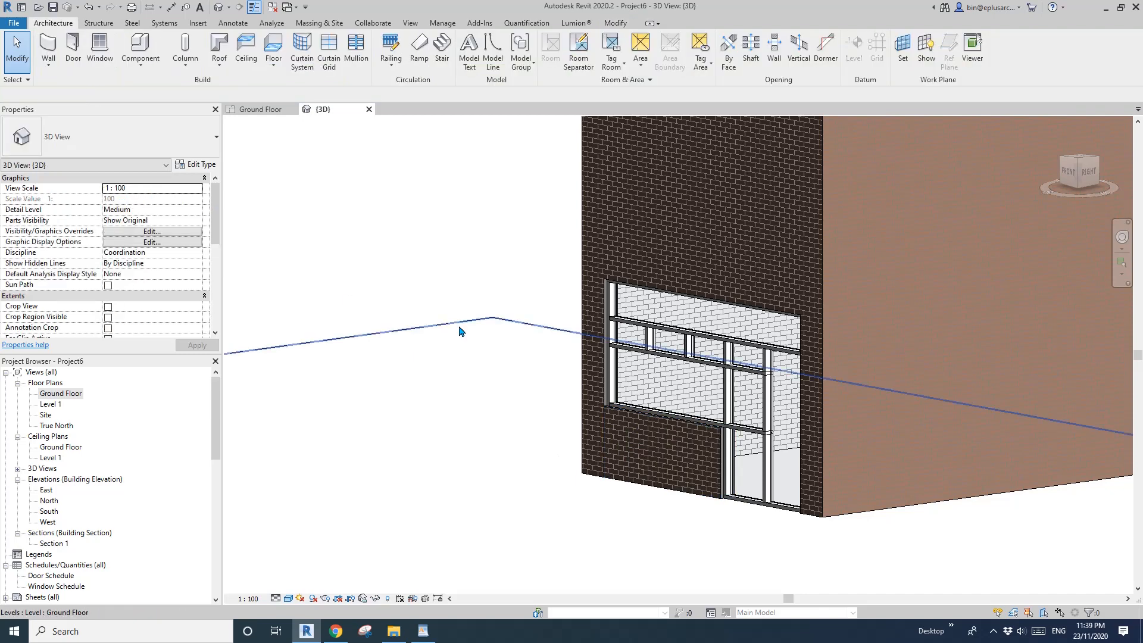
# Compare the shop front with the fish bar reference photo in Chrome, and return to the Revit model.
pyautogui.scroll(-1, 470, 333)
pyautogui.moveTo(684, 410)
pyautogui.keyDown('shift'); pyautogui.mouseDown(button='middle')
pyautogui.moveTo(794, 402)
pyautogui.moveTo(677, 395)
pyautogui.moveTo(690, 396)
pyautogui.mouseUp(button='middle'); pyautogui.keyUp('shift')
pyautogui.click(337, 631)
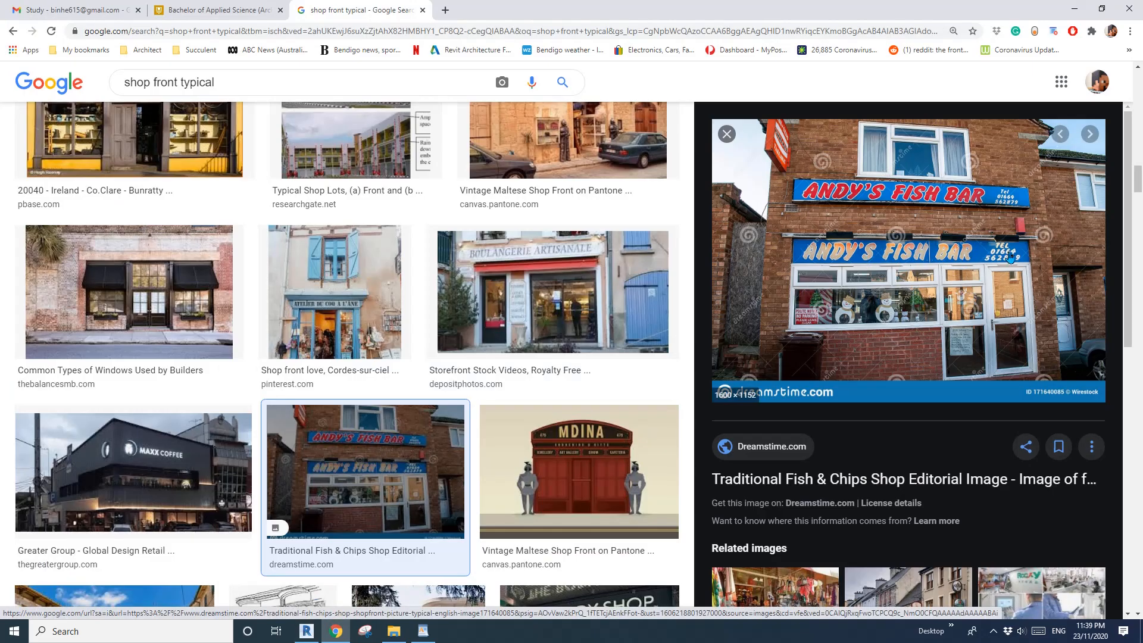
pyautogui.click(307, 636)
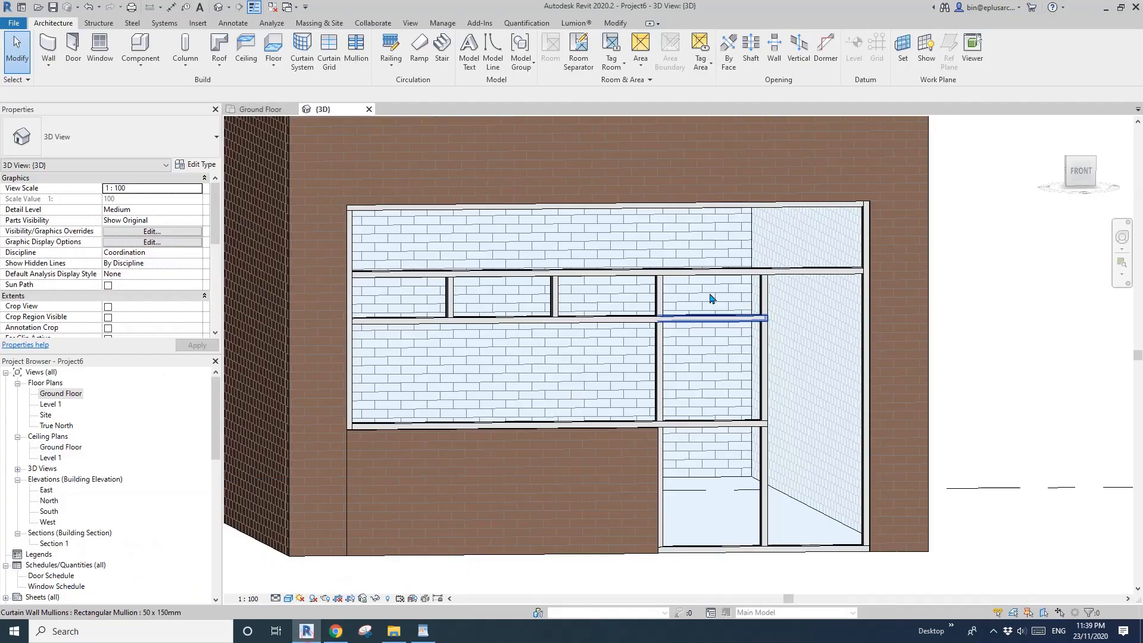
# Duplicate the Glazed type of the long panel across the storefront's top row as a new type named "solid panel".
pyautogui.press('Tab')
pyautogui.press('Tab')
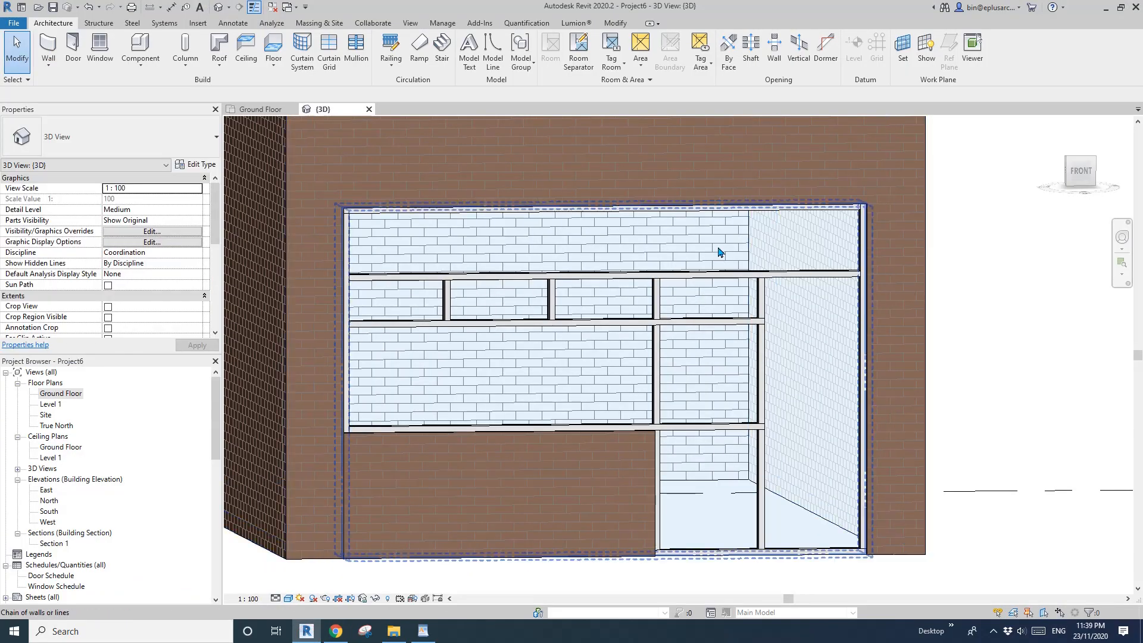
pyautogui.press('Tab')
pyautogui.click(719, 252)
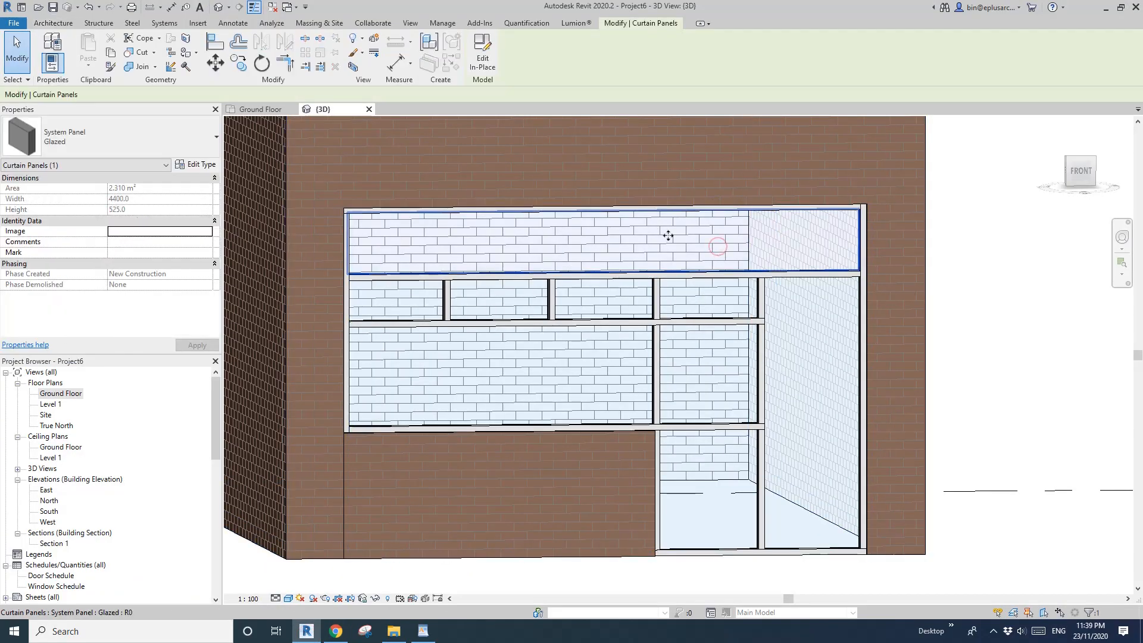
pyautogui.click(194, 164)
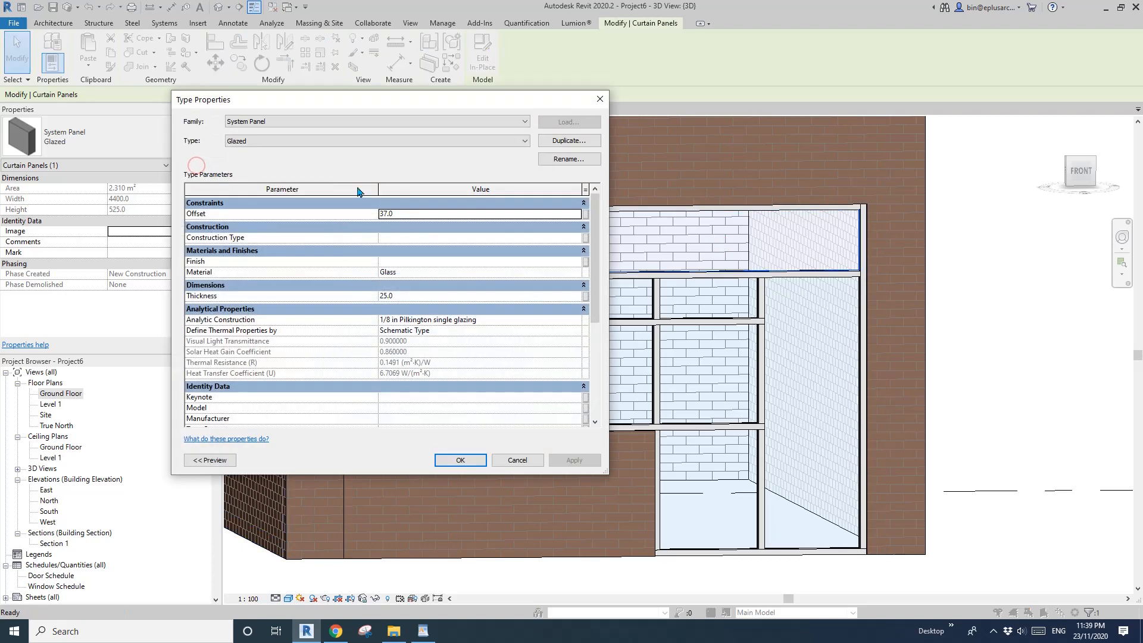
pyautogui.click(560, 146)
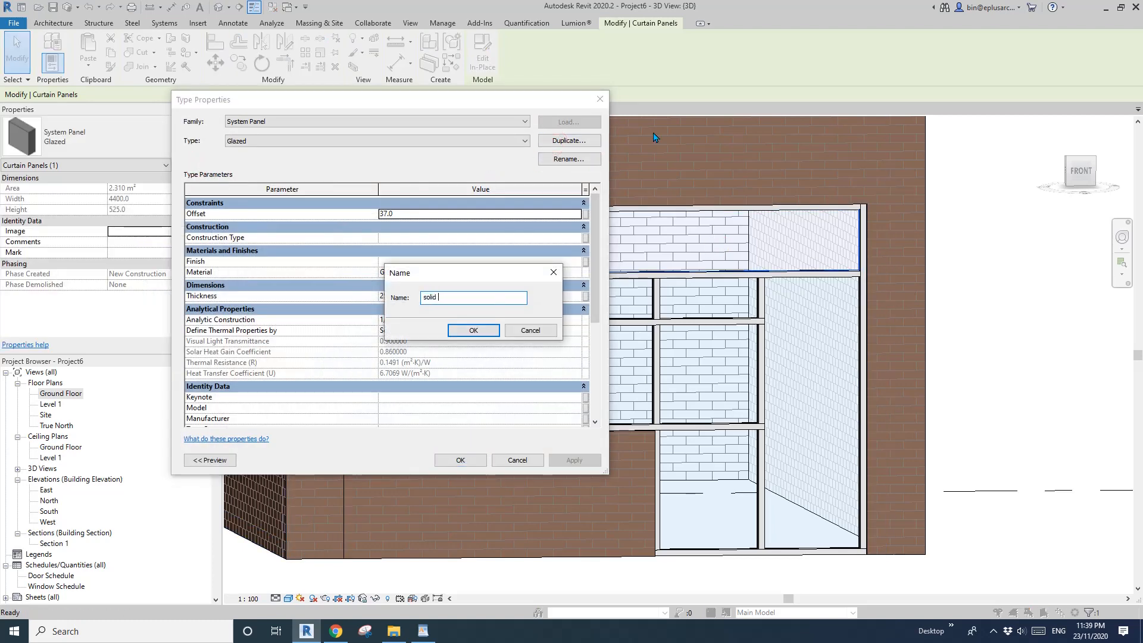
pyautogui.click(475, 330)
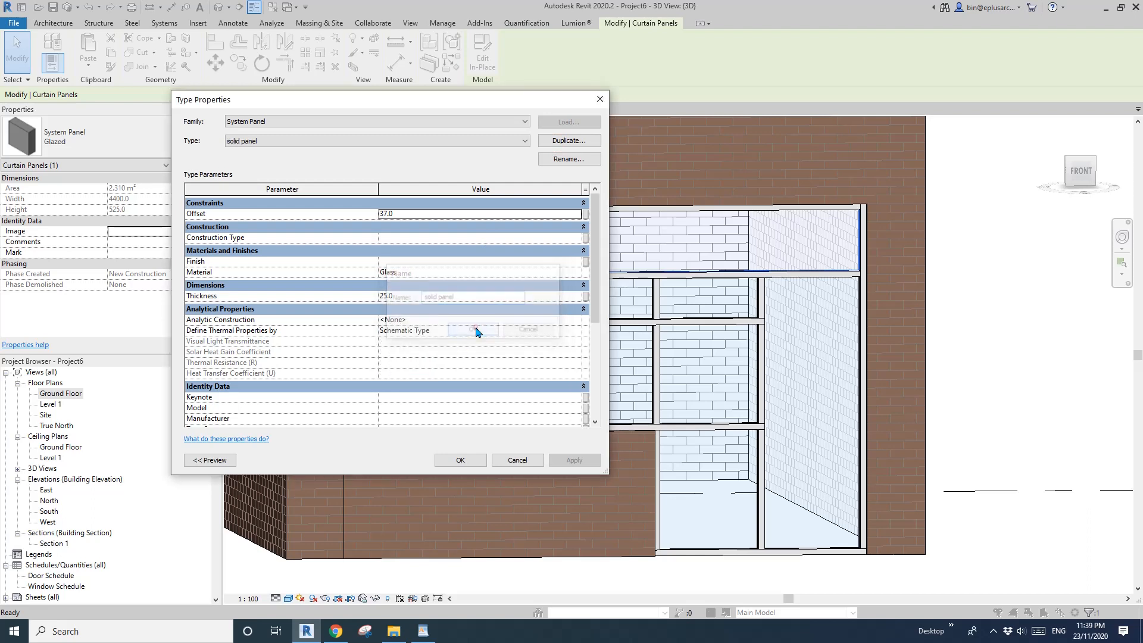
# Give the solid panel type an offset of 0, the material Iron, Ductile and a thickness of 75, and apply it.
pyautogui.click(418, 215)
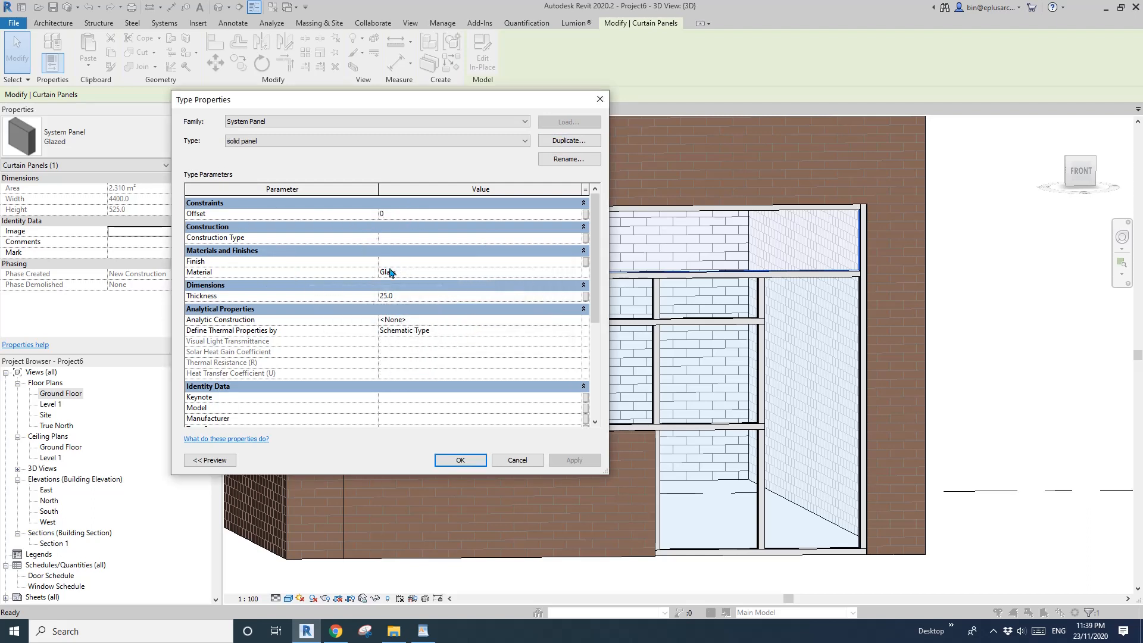
pyautogui.click(577, 273)
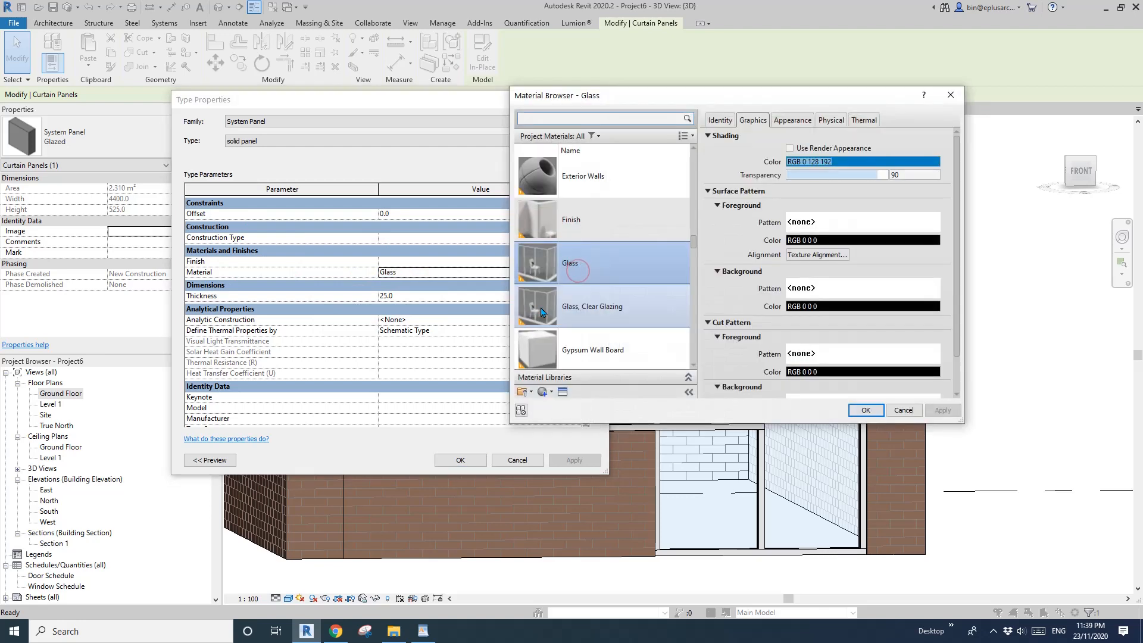
pyautogui.click(694, 268)
pyautogui.moveTo(695, 254); pyautogui.dragTo(695, 257)
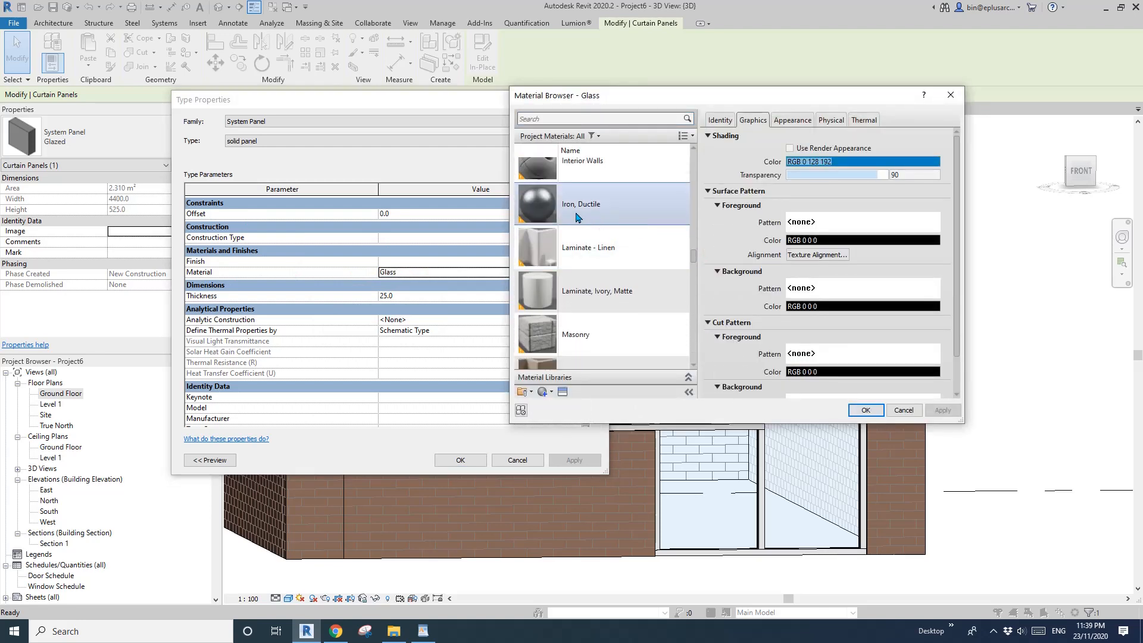
pyautogui.doubleClick(671, 208)
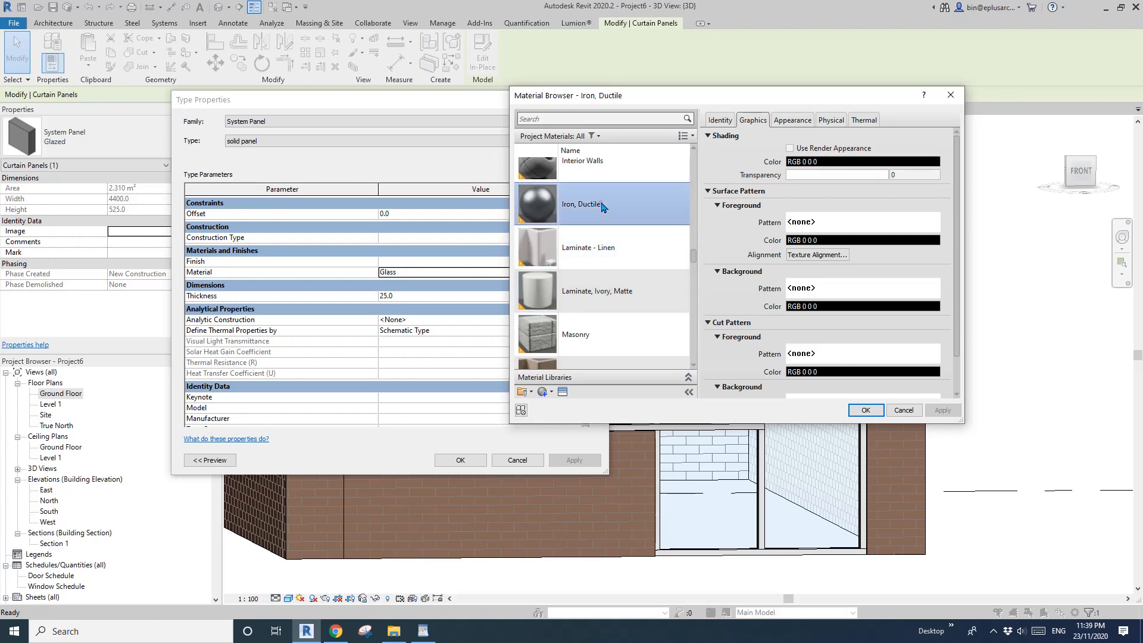
pyautogui.click(422, 295)
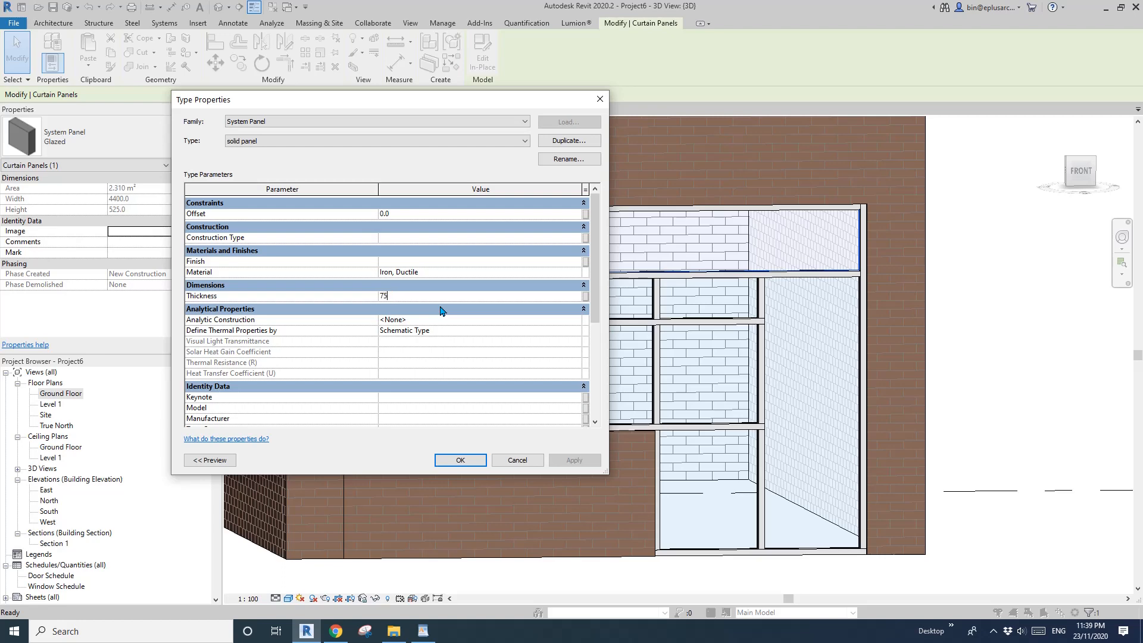
pyautogui.click(465, 460)
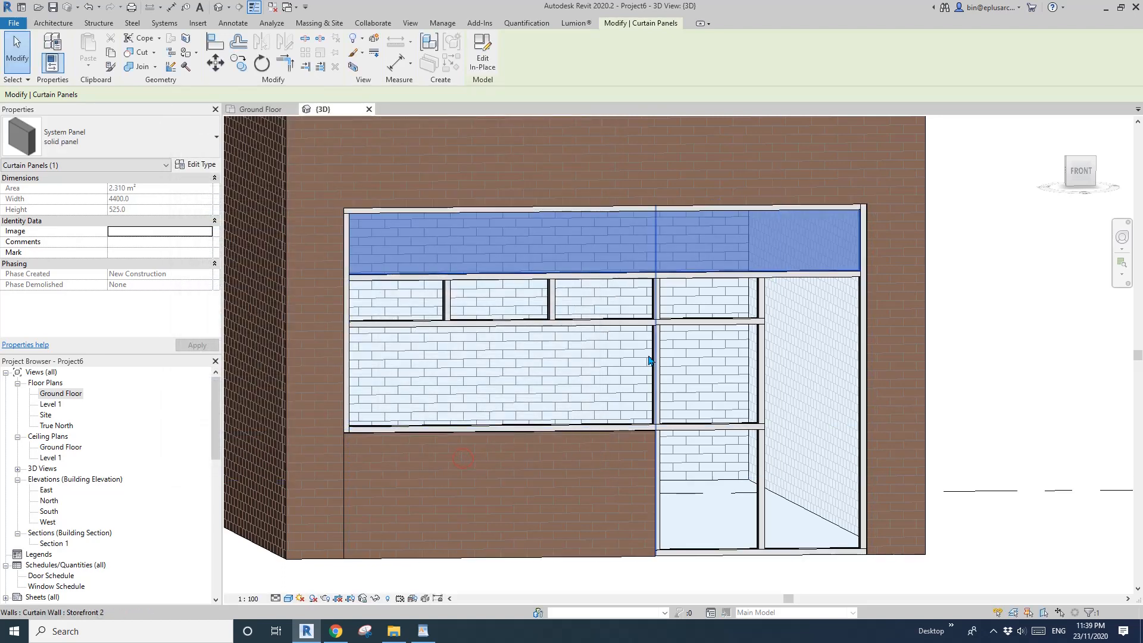
pyautogui.press('Escape')
# Load the Curtain Wall Sgl Glass family from the library's Curtain Wall Panels folder.
pyautogui.keyDown('shift'); pyautogui.moveTo(846, 403); pyautogui.dragTo(779, 396, button='middle'); pyautogui.keyUp('shift')
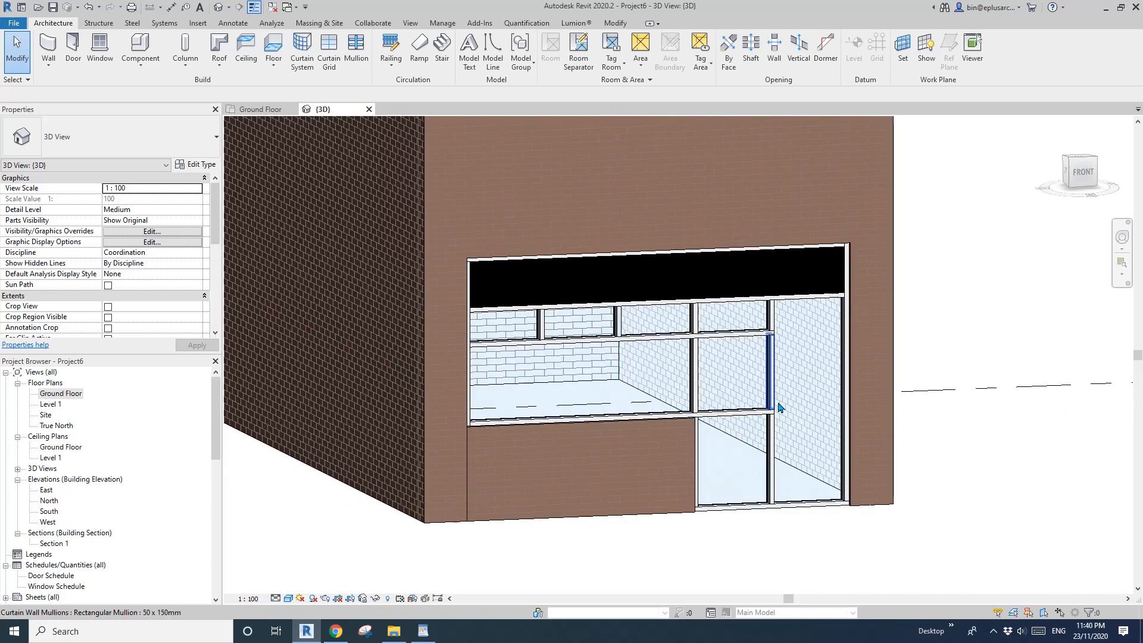
pyautogui.scroll(4, 638, 396)
pyautogui.moveTo(622, 357); pyautogui.dragTo(625, 373, button='middle')
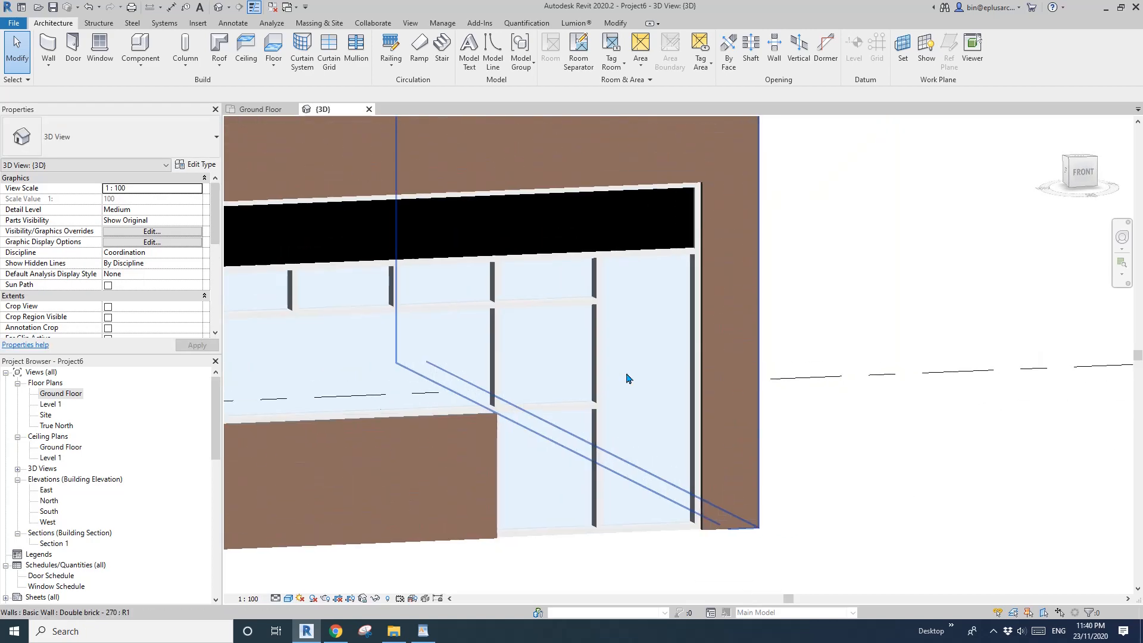
pyautogui.click(659, 360)
pyautogui.press('Escape')
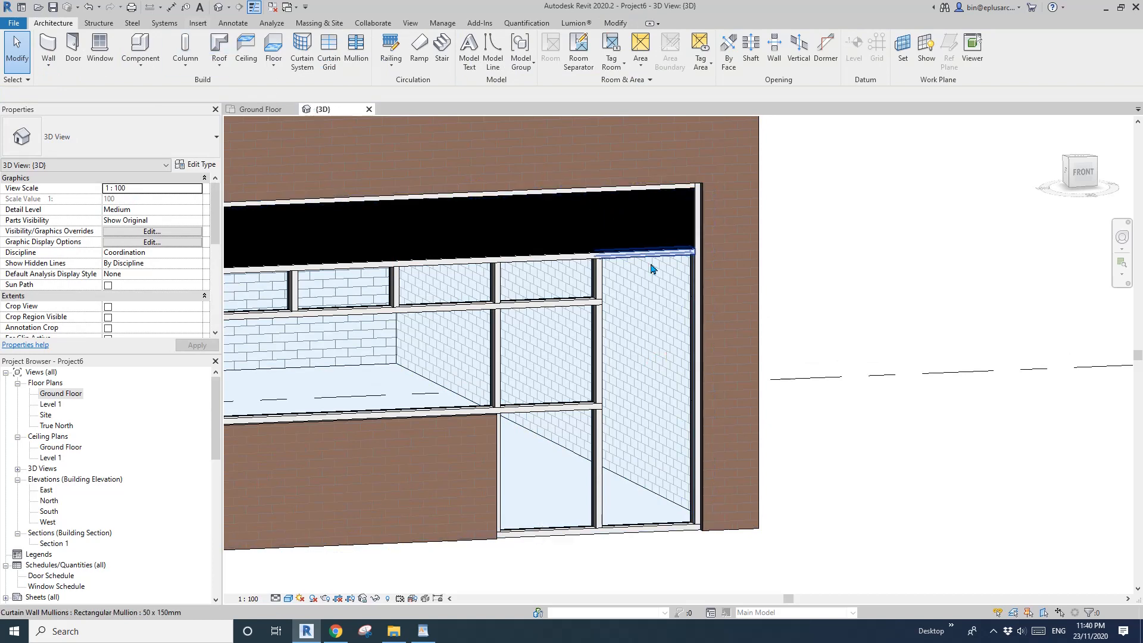
pyautogui.moveTo(507, 284); pyautogui.dragTo(550, 298, button='middle')
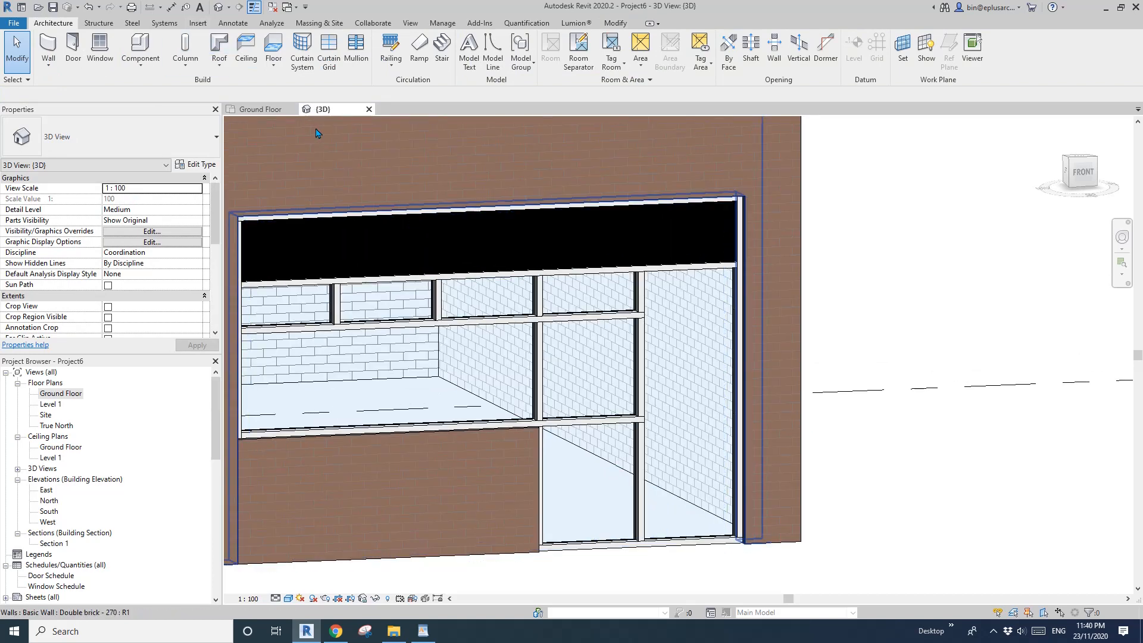
pyautogui.click(199, 23)
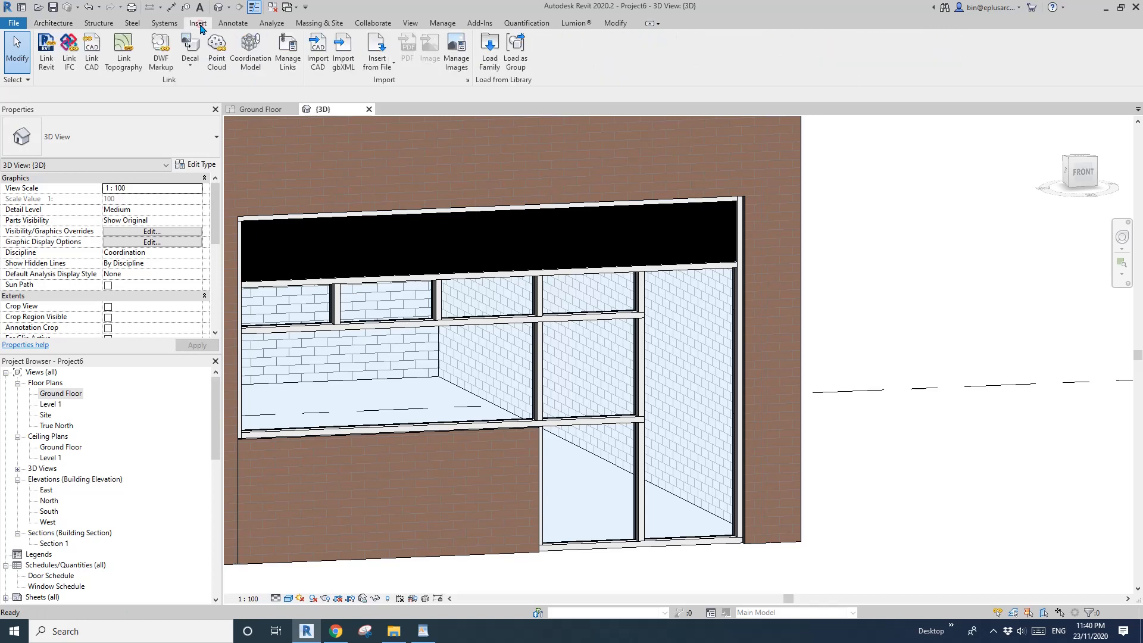
pyautogui.click(489, 56)
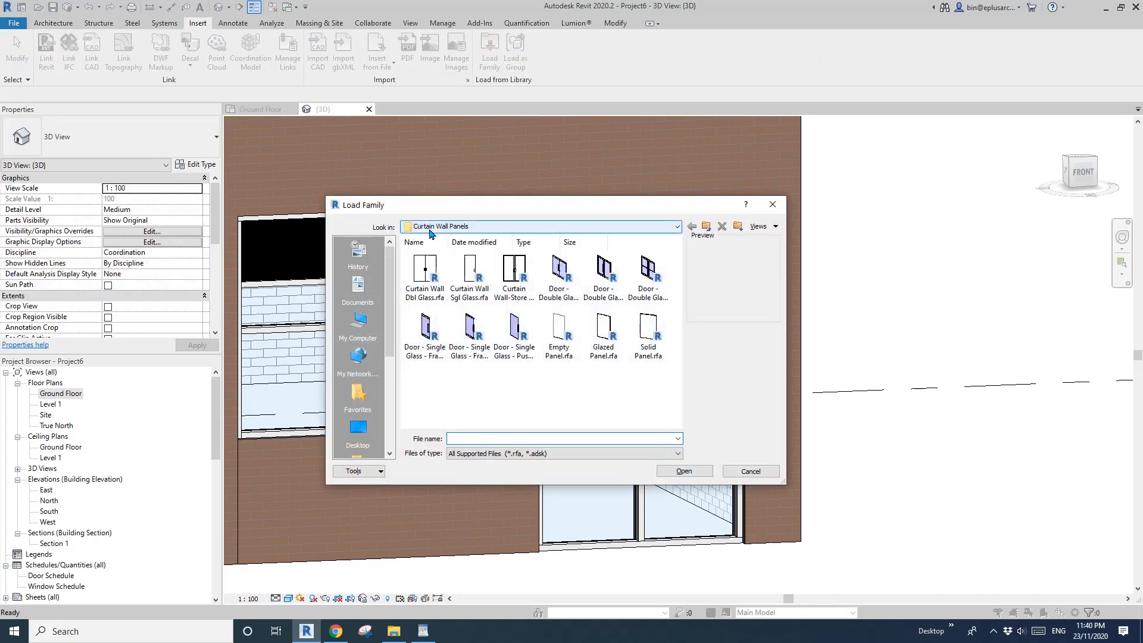
pyautogui.click(711, 227)
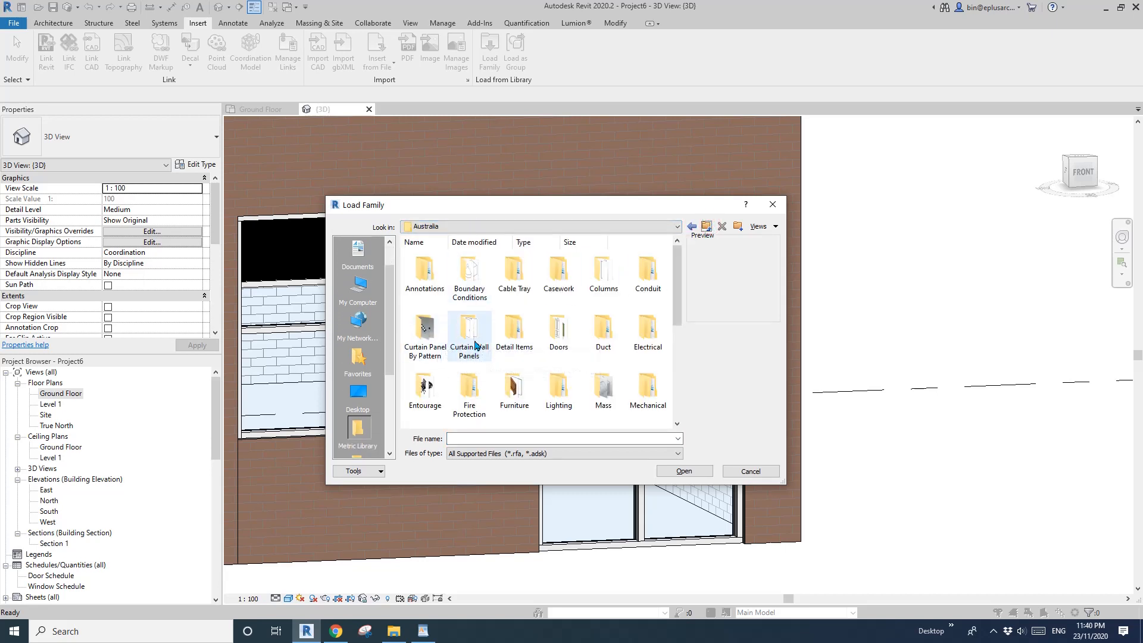
pyautogui.doubleClick(475, 344)
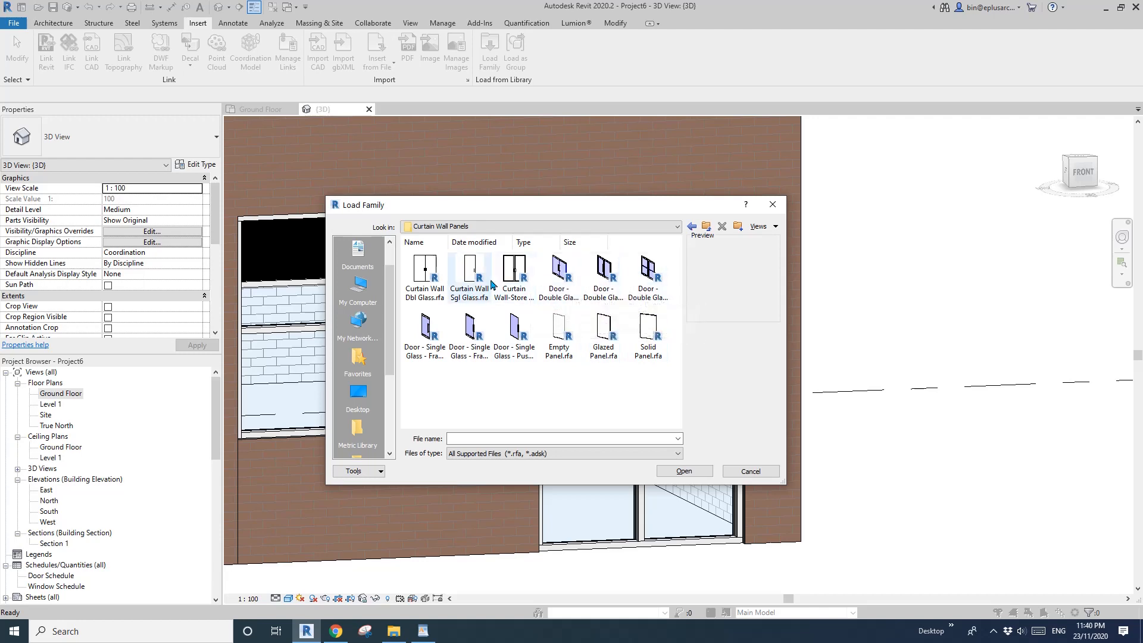
pyautogui.click(468, 278)
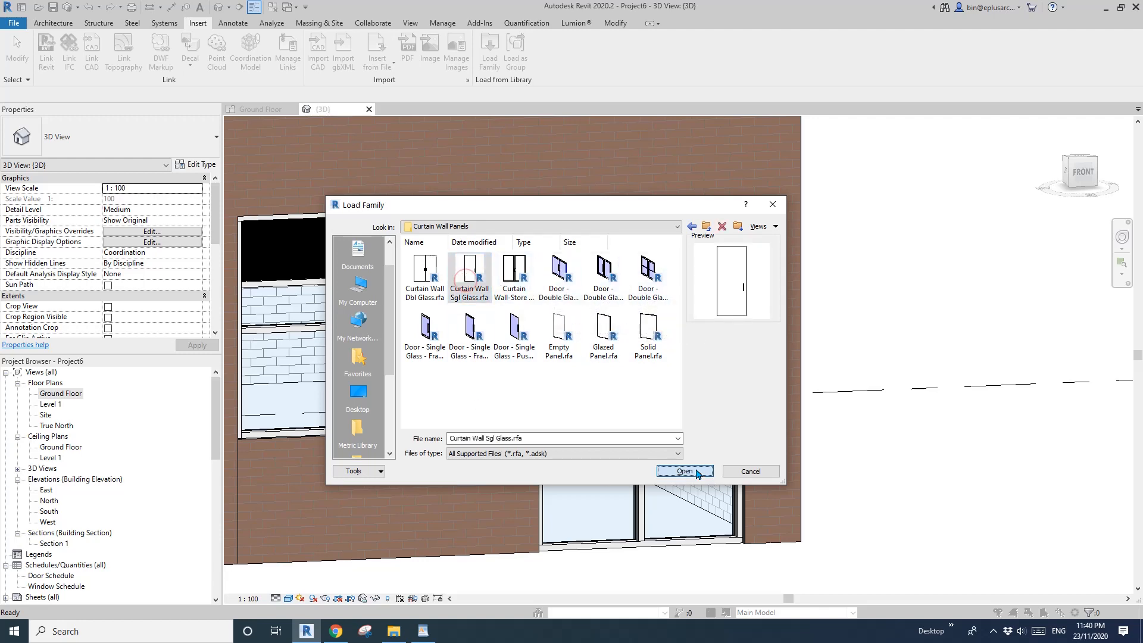
pyautogui.click(684, 471)
# Change the tall glazed panel at the end of the storefront to the Curtain Wall Sgl Glass door type.
pyautogui.scroll(2, 673, 408)
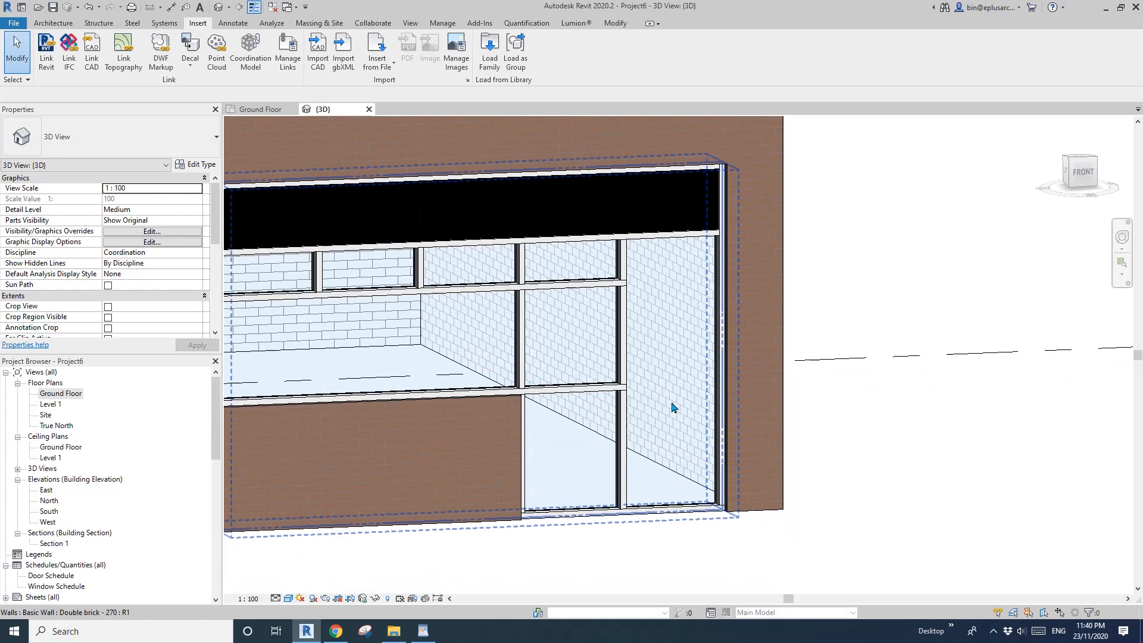
pyautogui.click(684, 343)
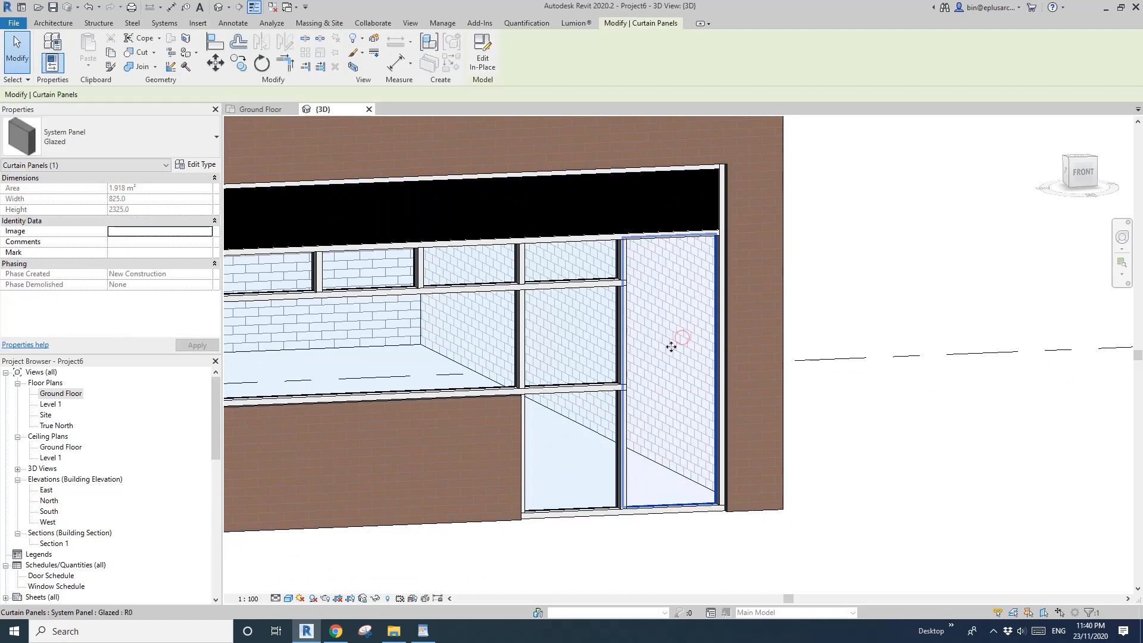
pyautogui.click(145, 153)
pyautogui.click(58, 305)
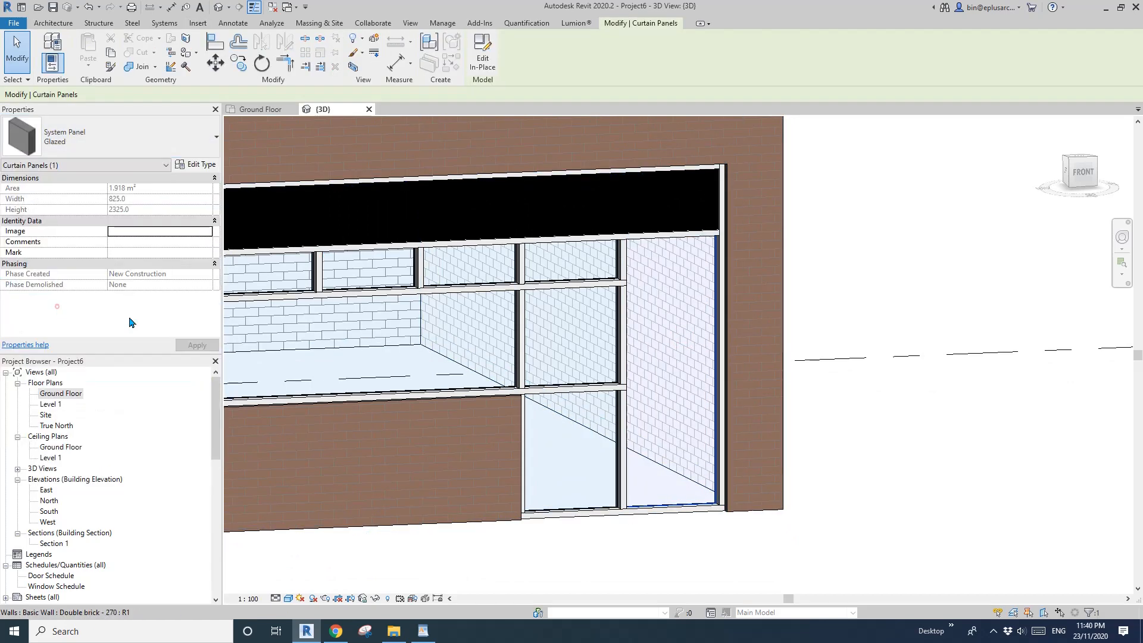
pyautogui.click(850, 328)
pyautogui.scroll(-2, 850, 328)
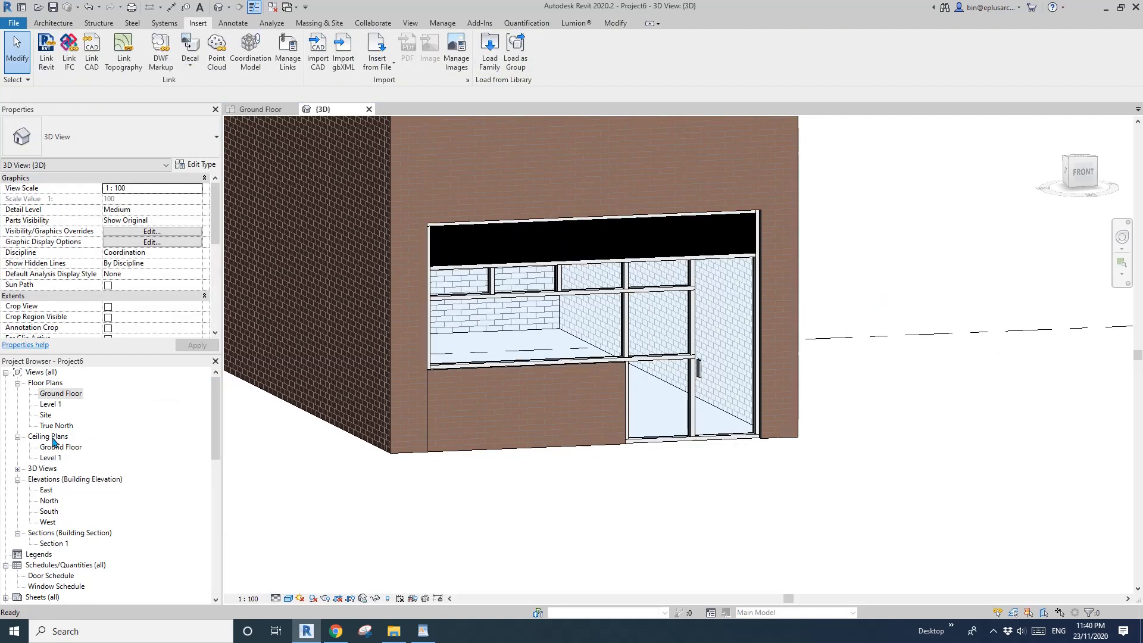
# In the Ground Floor plan, flip the storefront's glass door so it swings outward from the shop.
pyautogui.click(61, 394)
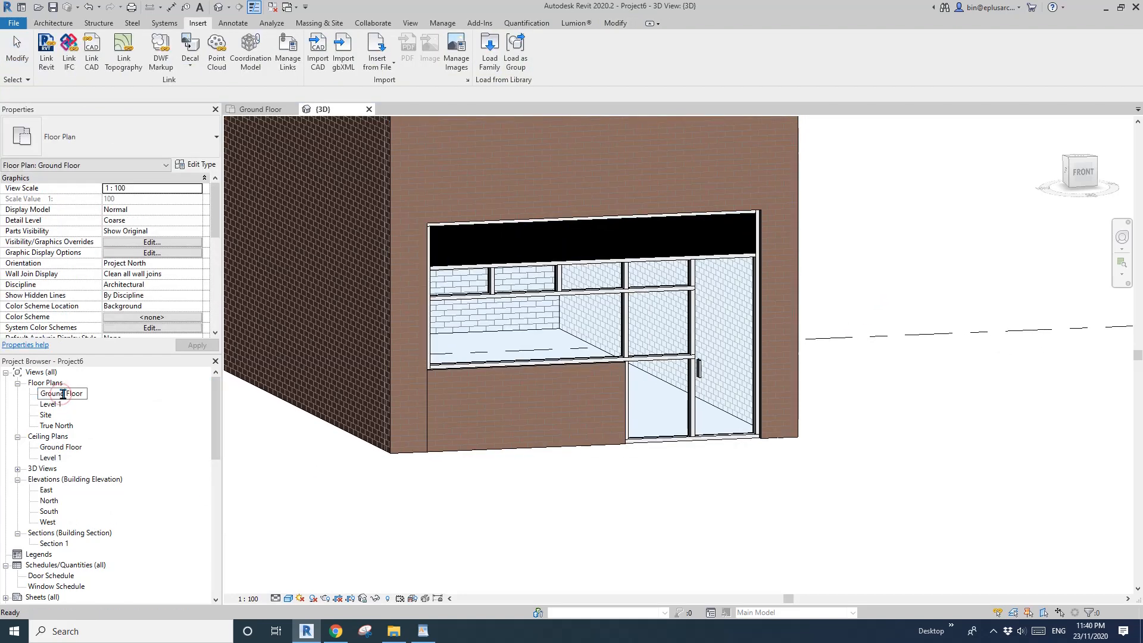
pyautogui.doubleClick(61, 394)
pyautogui.scroll(2, 578, 467)
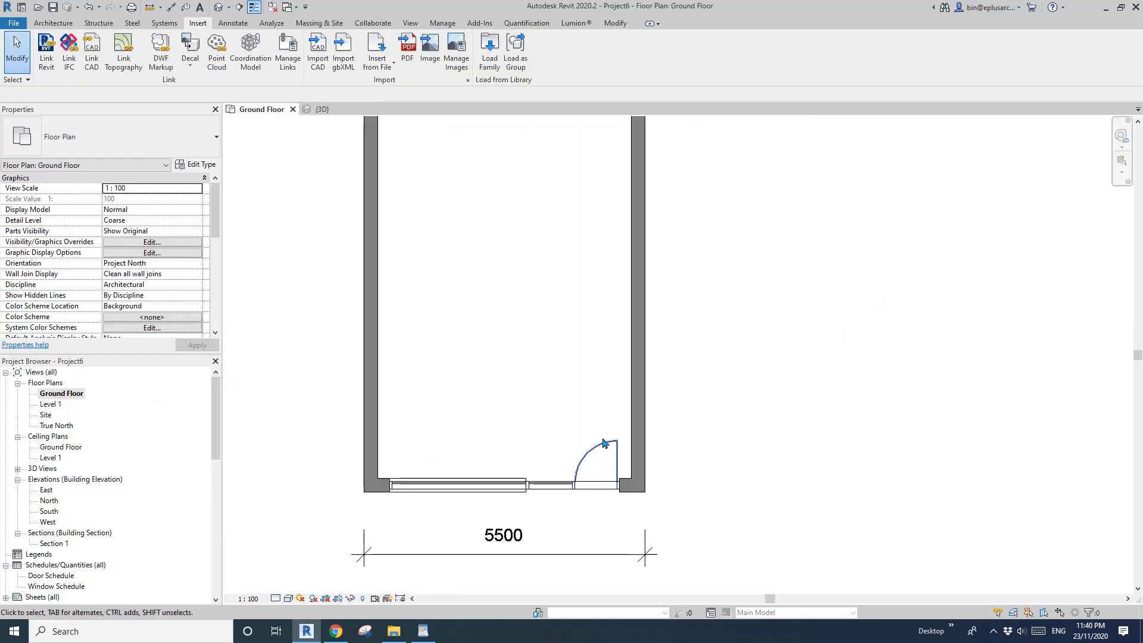
pyautogui.click(588, 451)
pyautogui.scroll(2, 599, 467)
pyautogui.moveTo(607, 472); pyautogui.dragTo(682, 397, button='middle')
pyautogui.click(661, 368)
pyautogui.scroll(-1, 593, 419)
pyautogui.press('Escape')
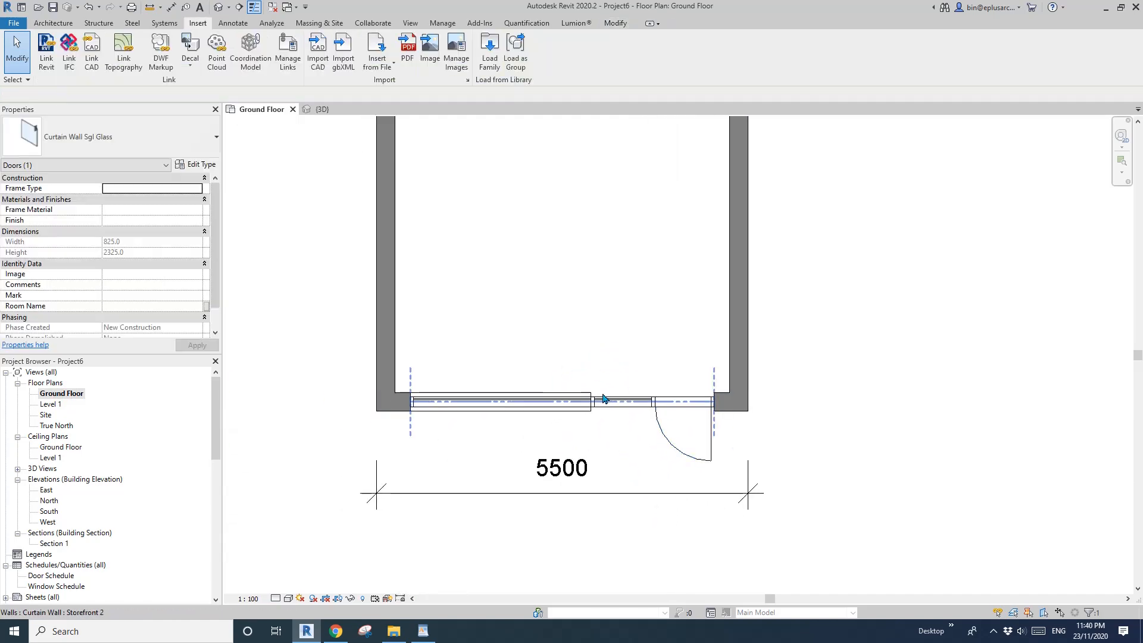
pyautogui.moveTo(602, 399); pyautogui.dragTo(610, 397, button='middle')
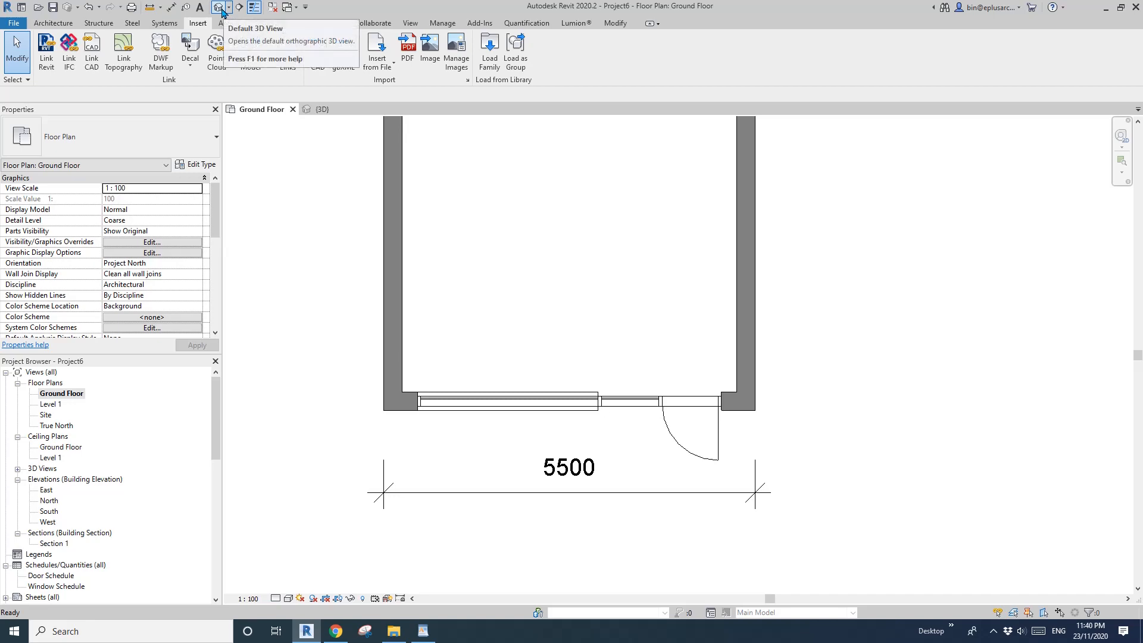
# In the 3D view, review the types available for the middle small glazed panel above the shop window.
pyautogui.click(224, 11)
pyautogui.keyDown('shift'); pyautogui.moveTo(531, 288); pyautogui.dragTo(706, 364, button='middle'); pyautogui.keyUp('shift')
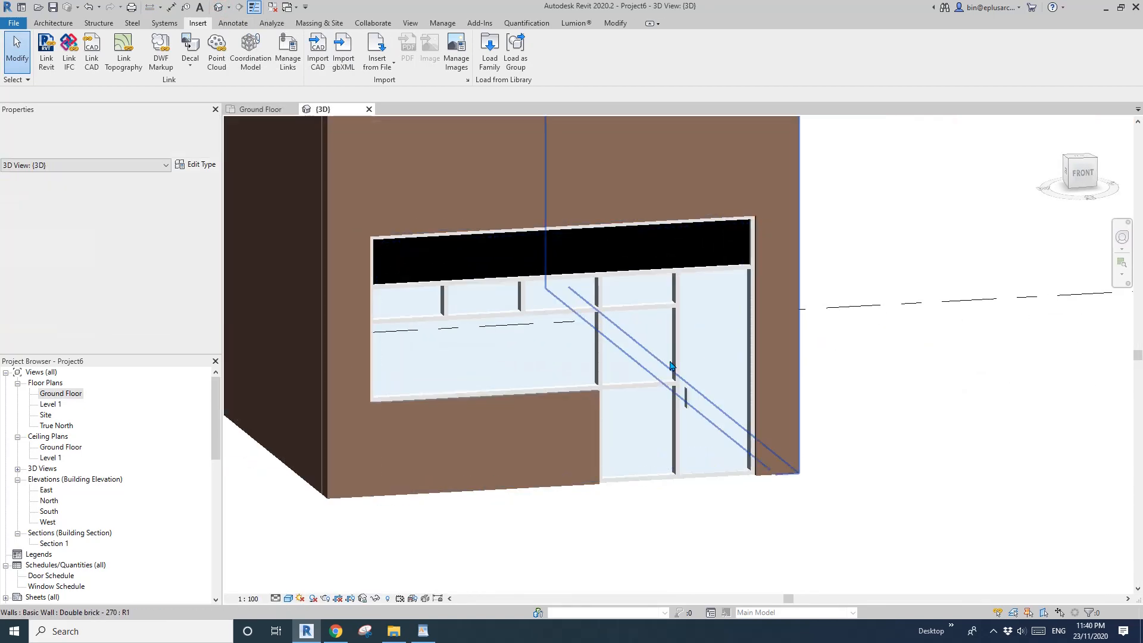
pyautogui.scroll(2, 517, 306)
pyautogui.press('Tab')
pyautogui.click(484, 299)
pyautogui.scroll(-1, 482, 306)
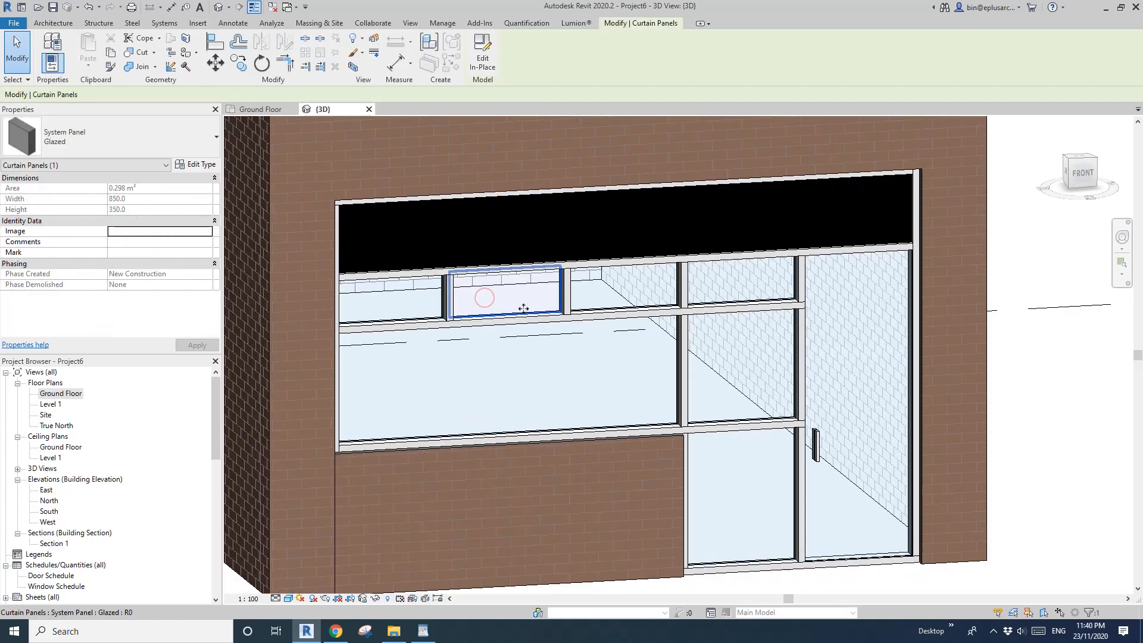
pyautogui.scroll(1, 334, 212)
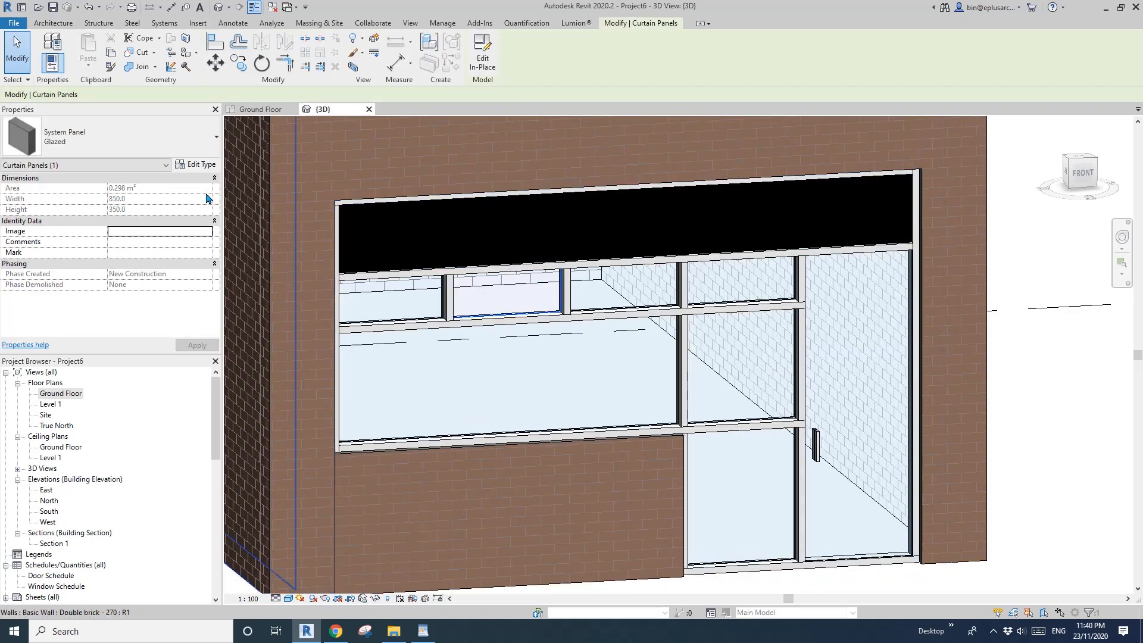
pyautogui.click(124, 141)
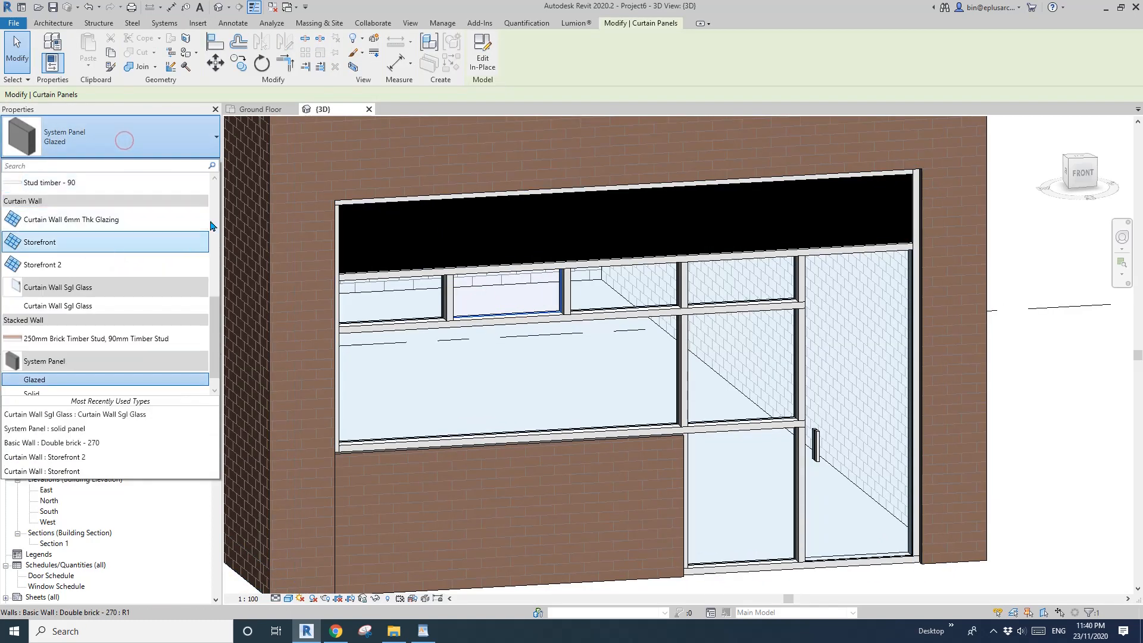
pyautogui.scroll(2, 135, 321)
pyautogui.scroll(4, 134, 221)
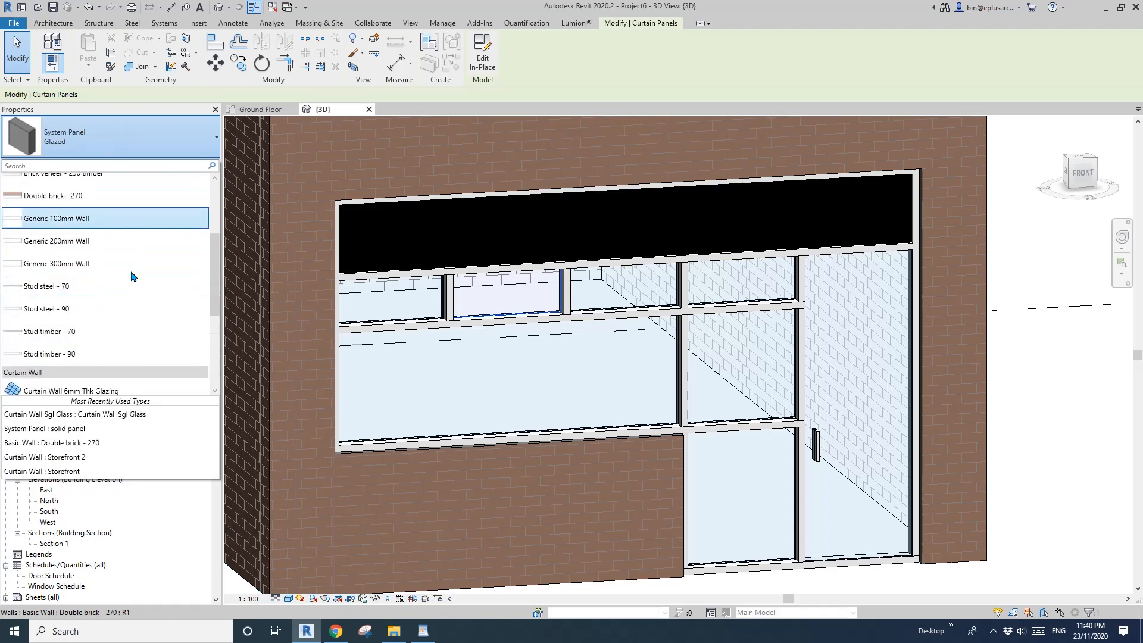
pyautogui.scroll(-1, 407, 318)
pyautogui.press('Escape')
pyautogui.press('Escape')
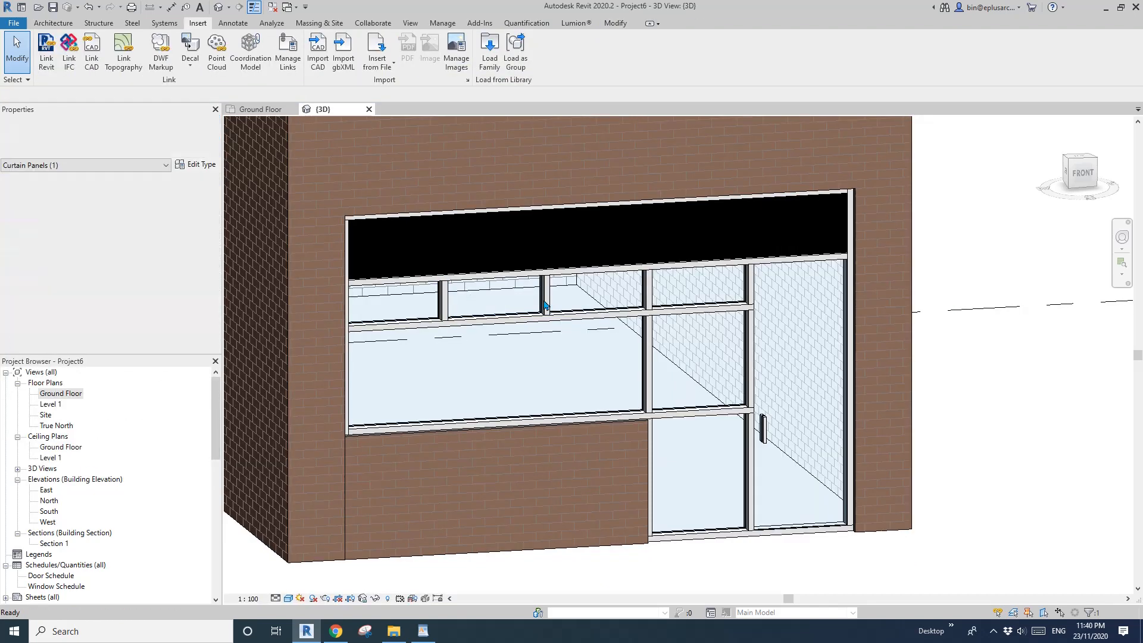
# Compare the model's upper facade with the fish bar reference photo in Chrome, and return to the Revit model.
pyautogui.scroll(-2, 525, 302)
pyautogui.keyDown('shift'); pyautogui.moveTo(526, 303); pyautogui.dragTo(518, 420, button='middle'); pyautogui.keyUp('shift')
pyautogui.scroll(-1, 534, 306)
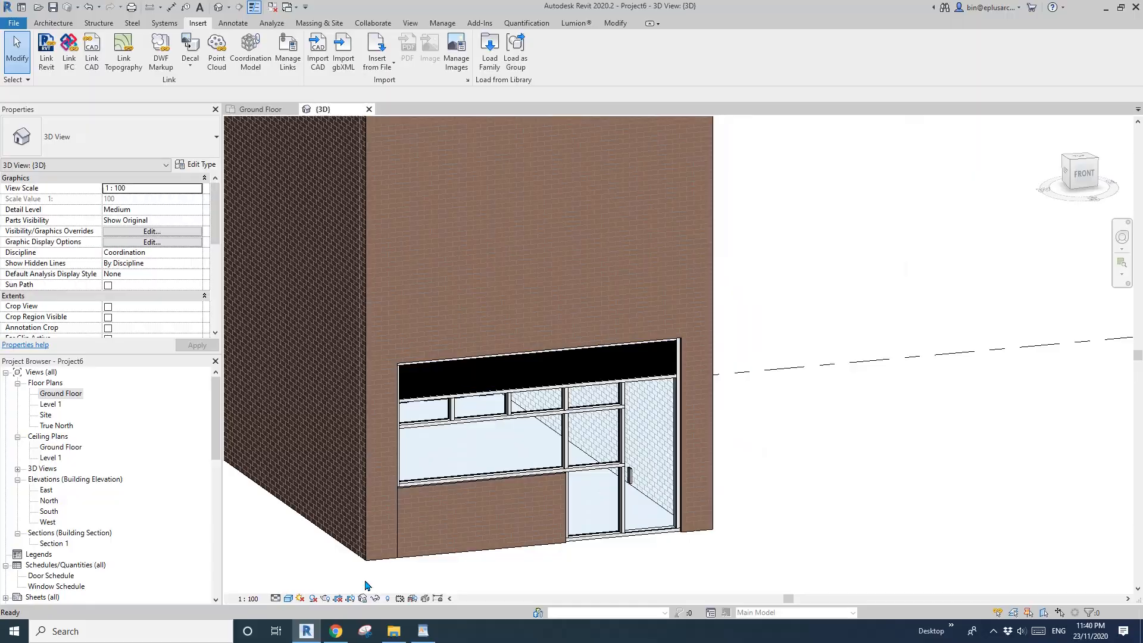
pyautogui.click(337, 632)
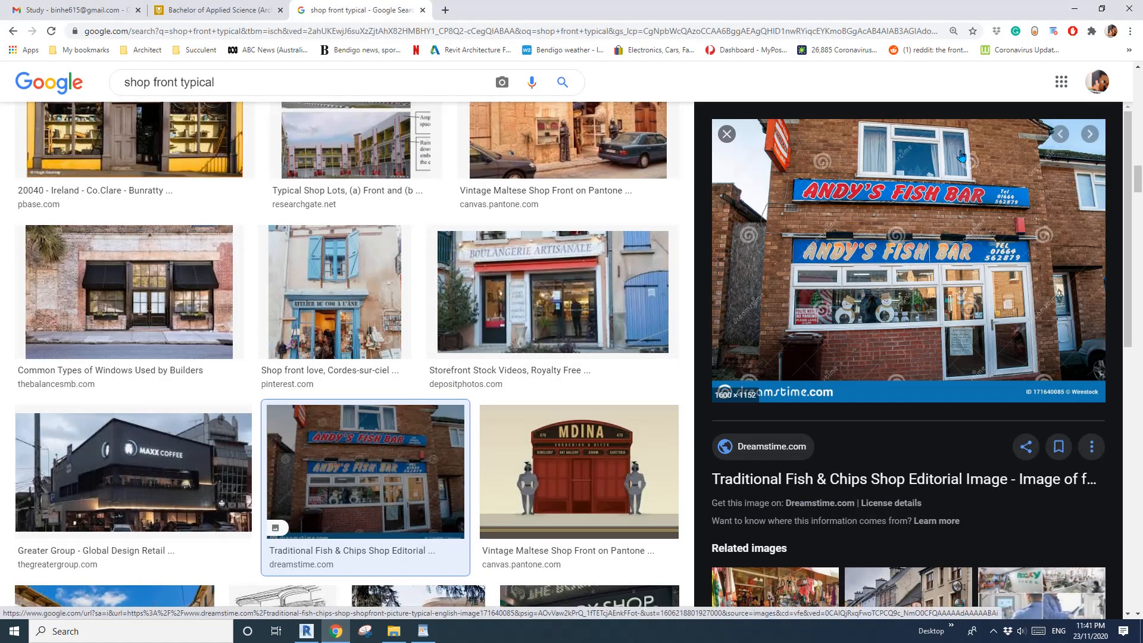
pyautogui.click(306, 632)
pyautogui.scroll(-1, 571, 503)
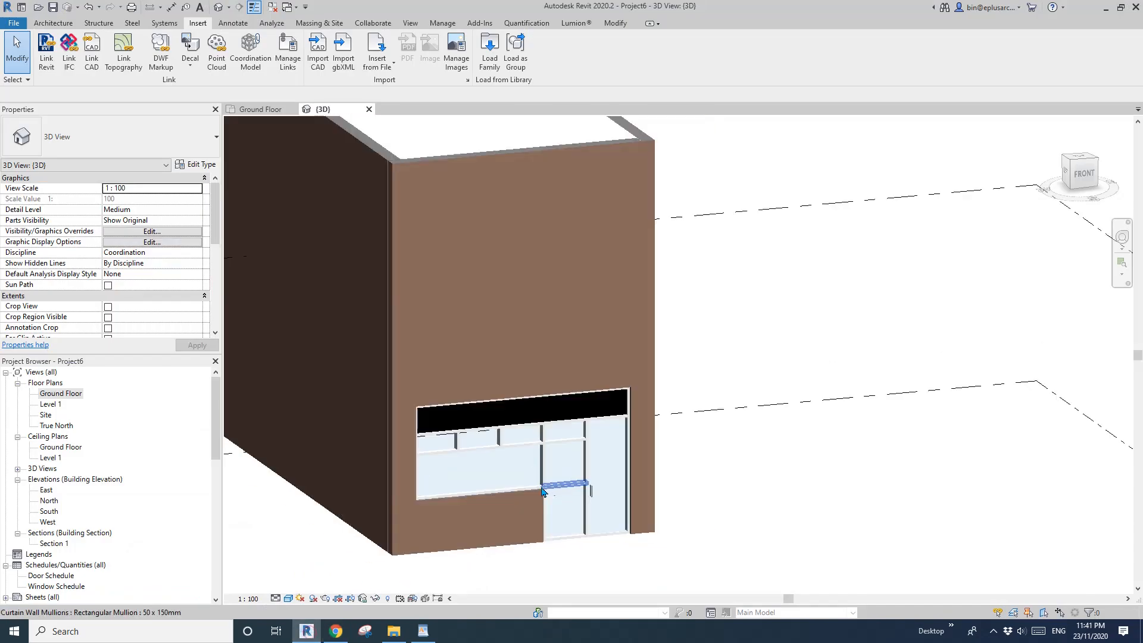
# Set up a new Storefront 2 curtain wall with base constraint Level 1, base offset 900 and unconnected height 1500.
pyautogui.keyDown('shift'); pyautogui.moveTo(561, 486); pyautogui.dragTo(585, 379, button='middle'); pyautogui.keyUp('shift')
pyautogui.click(565, 513)
pyautogui.press('w')
pyautogui.press('a')
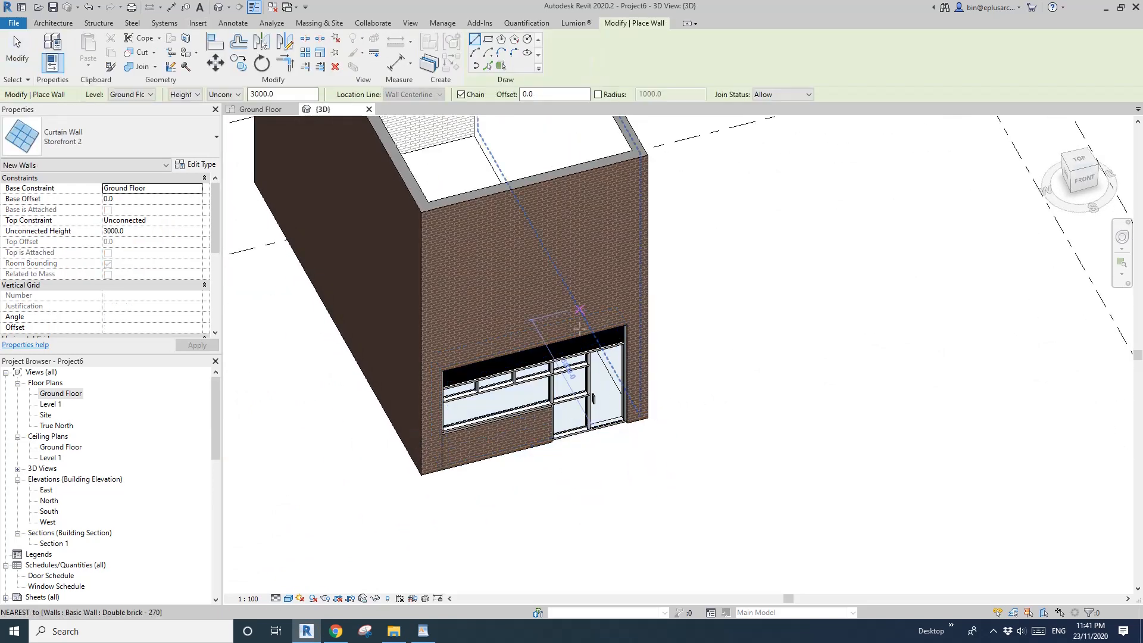
pyautogui.keyDown('shift'); pyautogui.moveTo(524, 319); pyautogui.dragTo(519, 361, button='middle'); pyautogui.keyUp('shift')
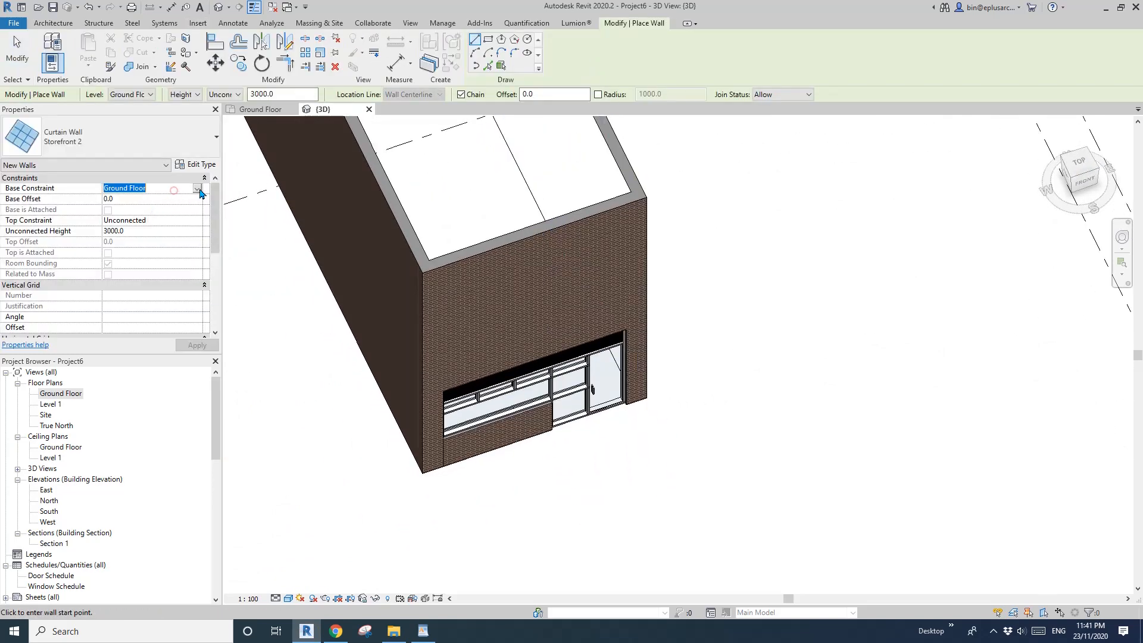
pyautogui.click(198, 189)
pyautogui.click(118, 210)
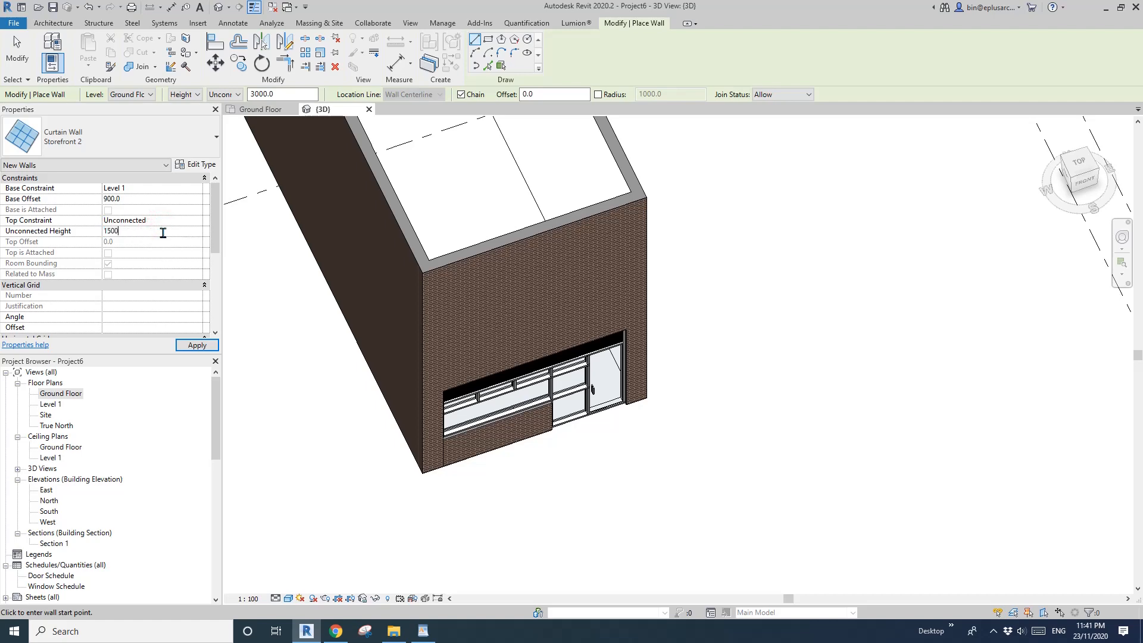
# Draw one straight Storefront 2 curtain wall segment in the open space in front of the building, parallel to the shop front.
pyautogui.scroll(2, 557, 406)
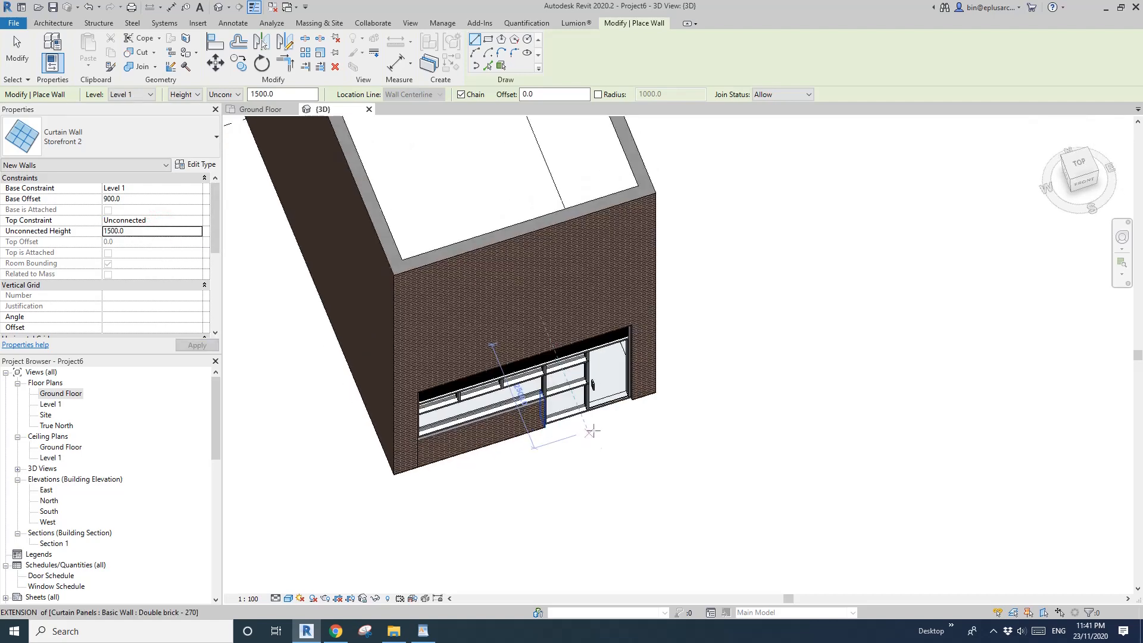
pyautogui.scroll(-1, 595, 406)
pyautogui.keyDown('shift'); pyautogui.moveTo(495, 446); pyautogui.dragTo(492, 450, button='middle'); pyautogui.keyUp('shift')
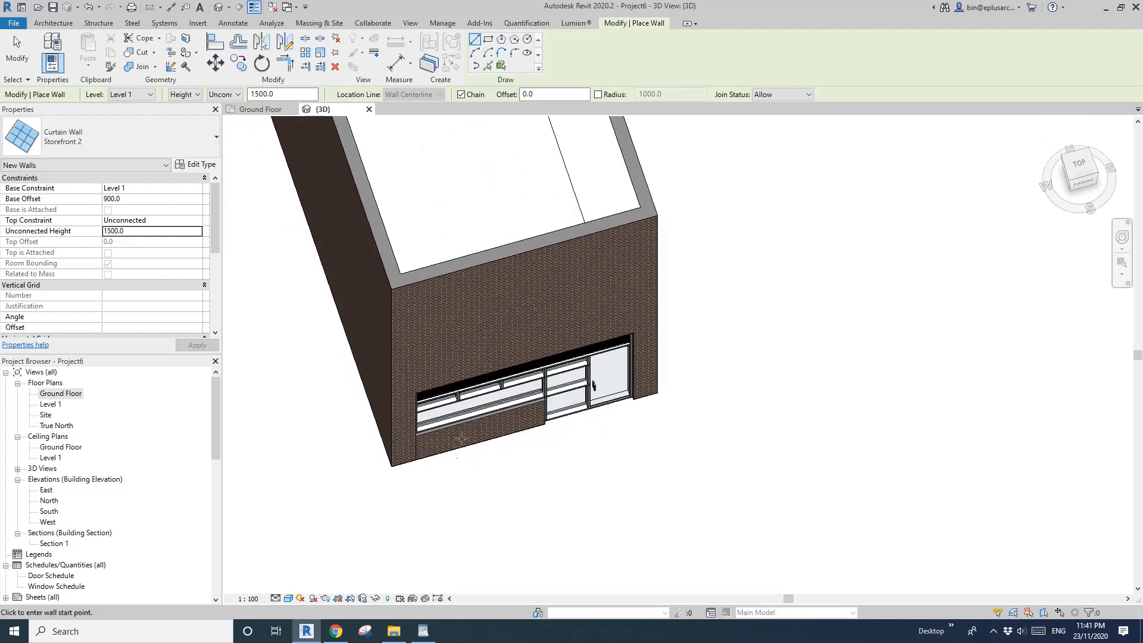
pyautogui.scroll(1, 462, 439)
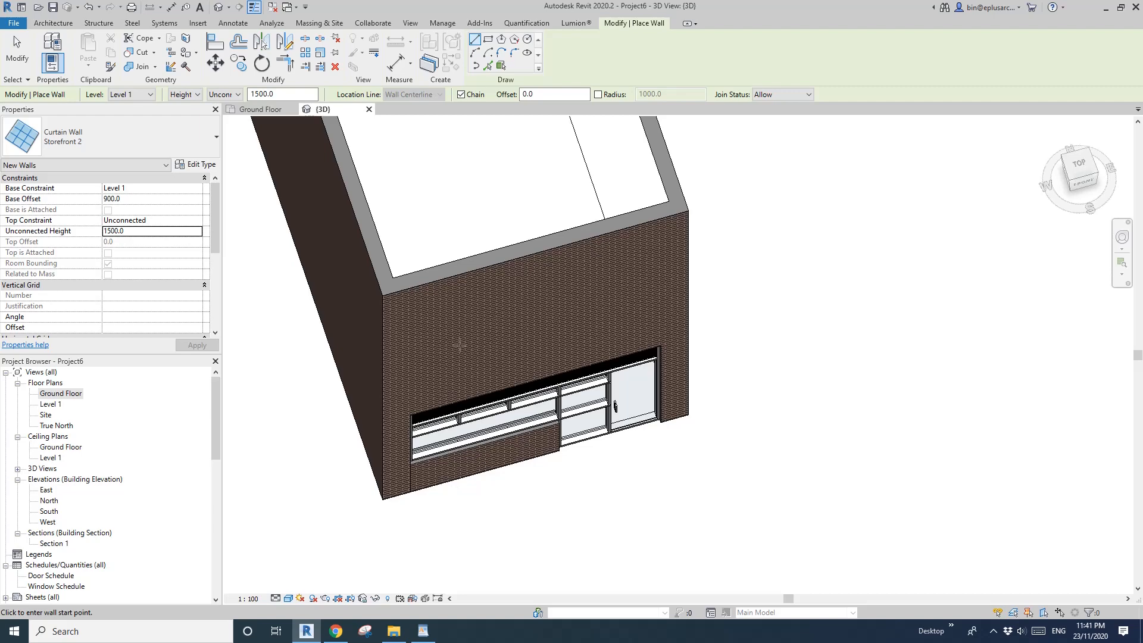
pyautogui.scroll(-2, 461, 405)
pyautogui.keyDown('shift'); pyautogui.moveTo(464, 410); pyautogui.dragTo(467, 484, button='middle'); pyautogui.keyUp('shift')
pyautogui.click(473, 484)
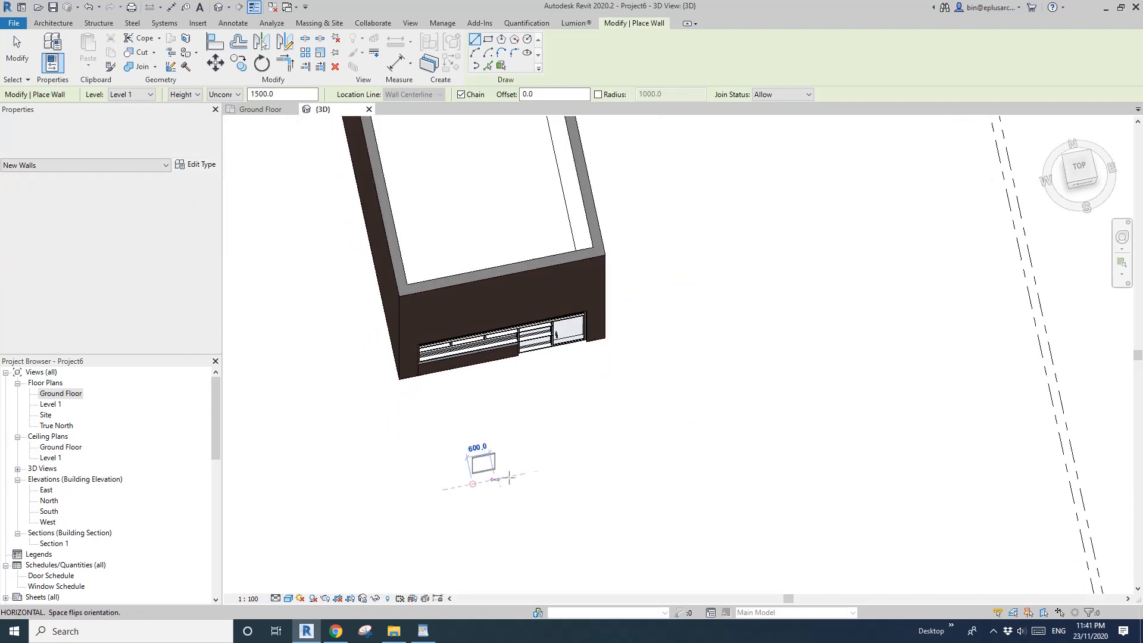
pyautogui.click(567, 465)
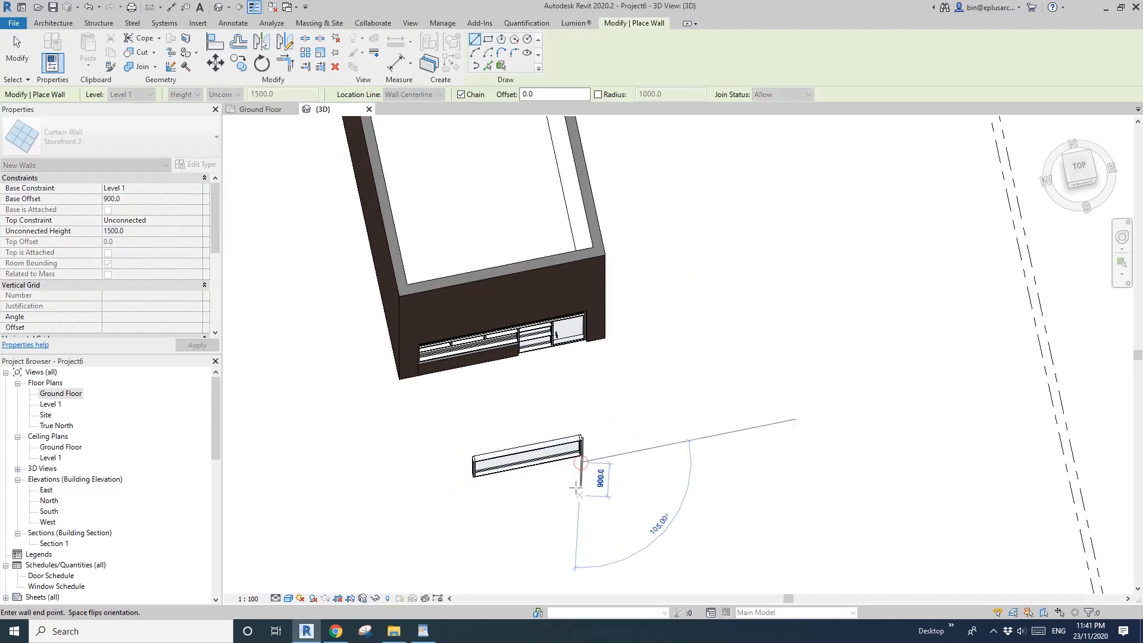
pyautogui.press('Escape')
pyautogui.press('Escape')
# Check the upper window in the Chrome reference photo, and set the length of the freestanding Storefront 2 wall in Revit to 2700 mm.
pyautogui.hotkey('alt', 'Tab')
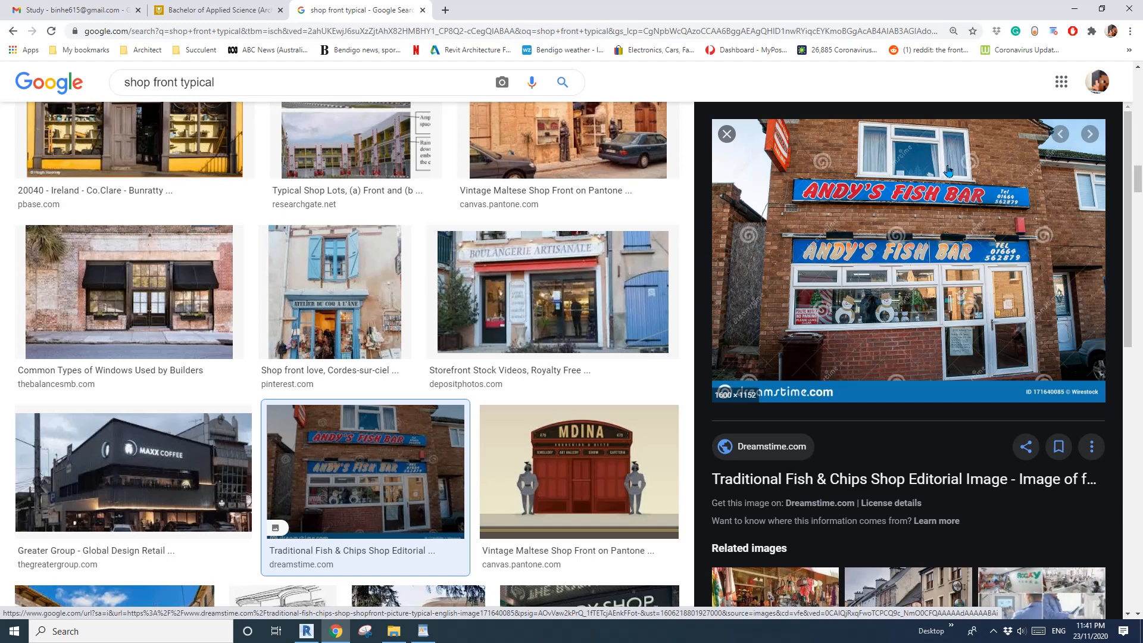
pyautogui.click(306, 631)
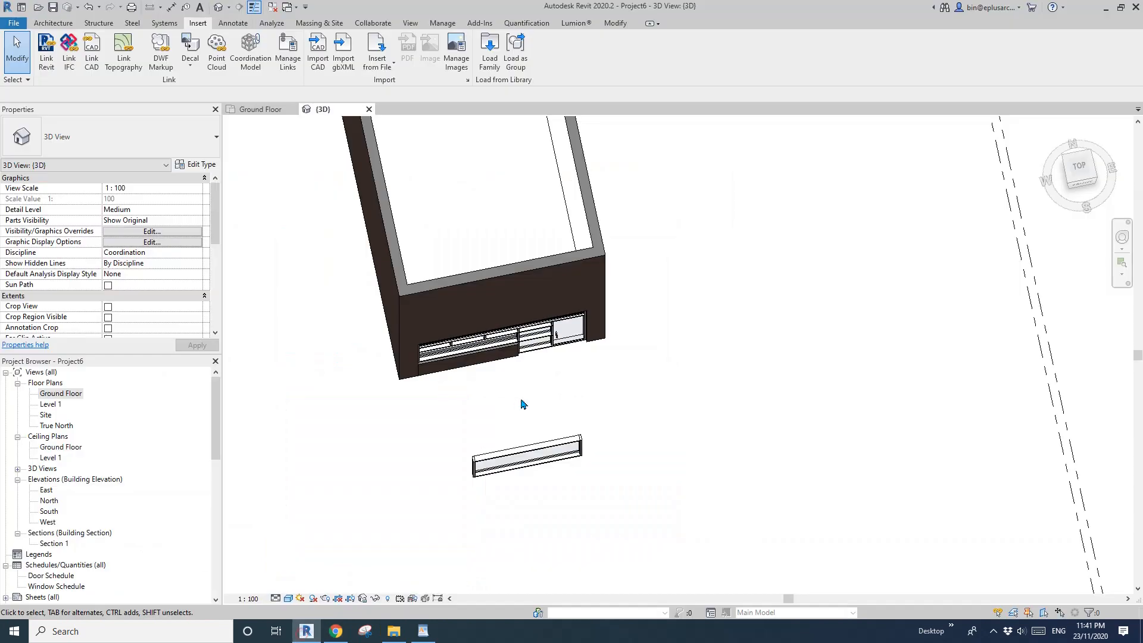
pyautogui.click(530, 464)
pyautogui.scroll(3, 530, 462)
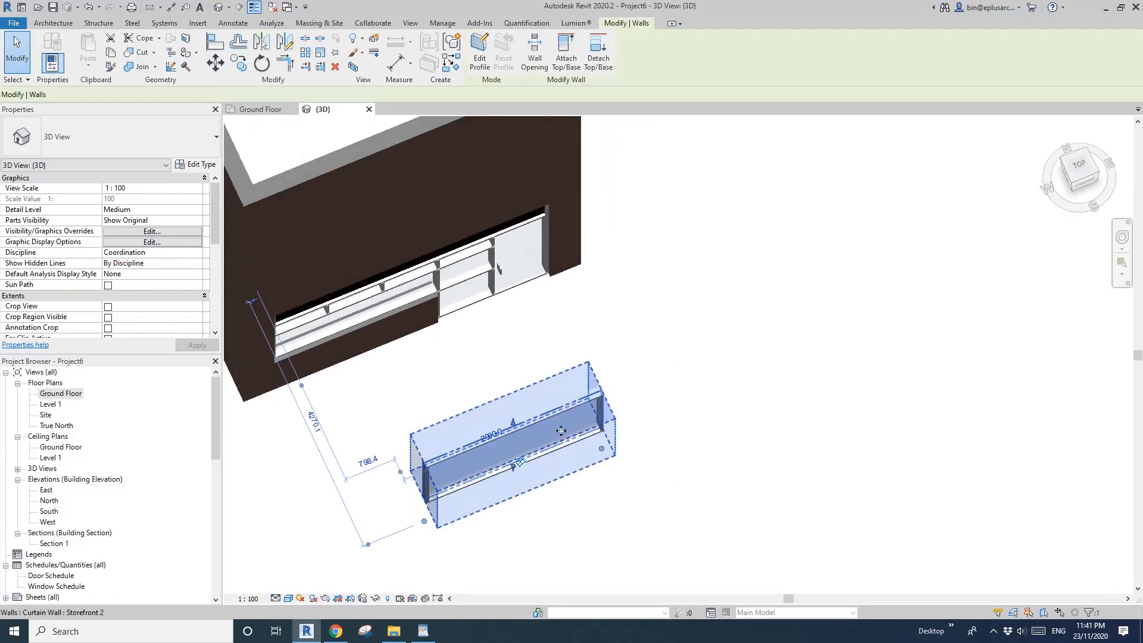
pyautogui.click(491, 435)
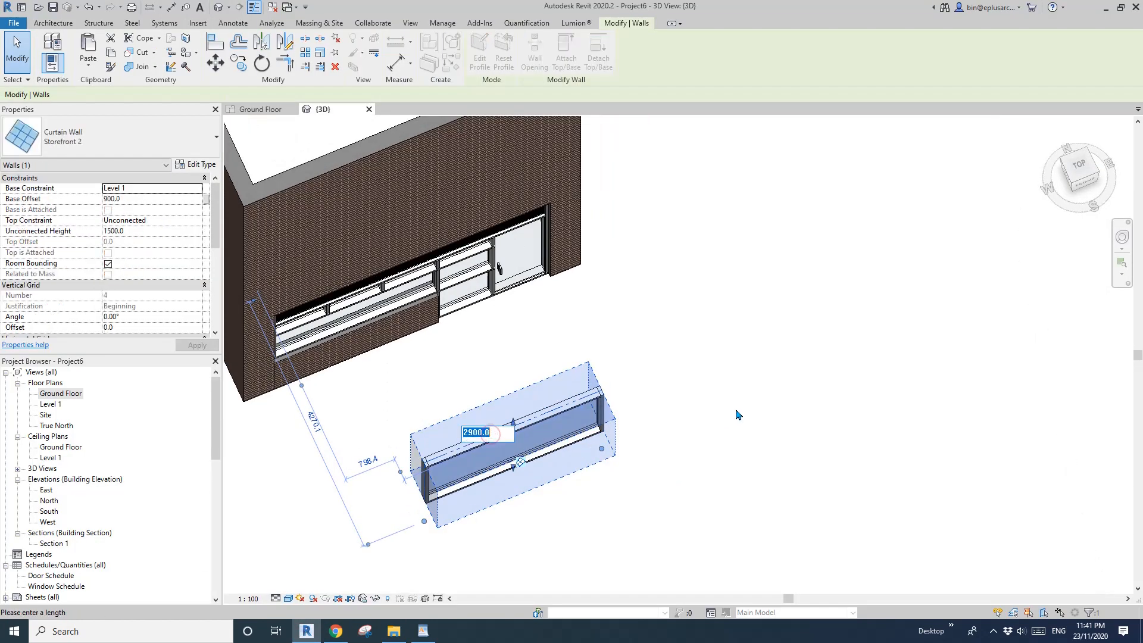
pyautogui.click(739, 416)
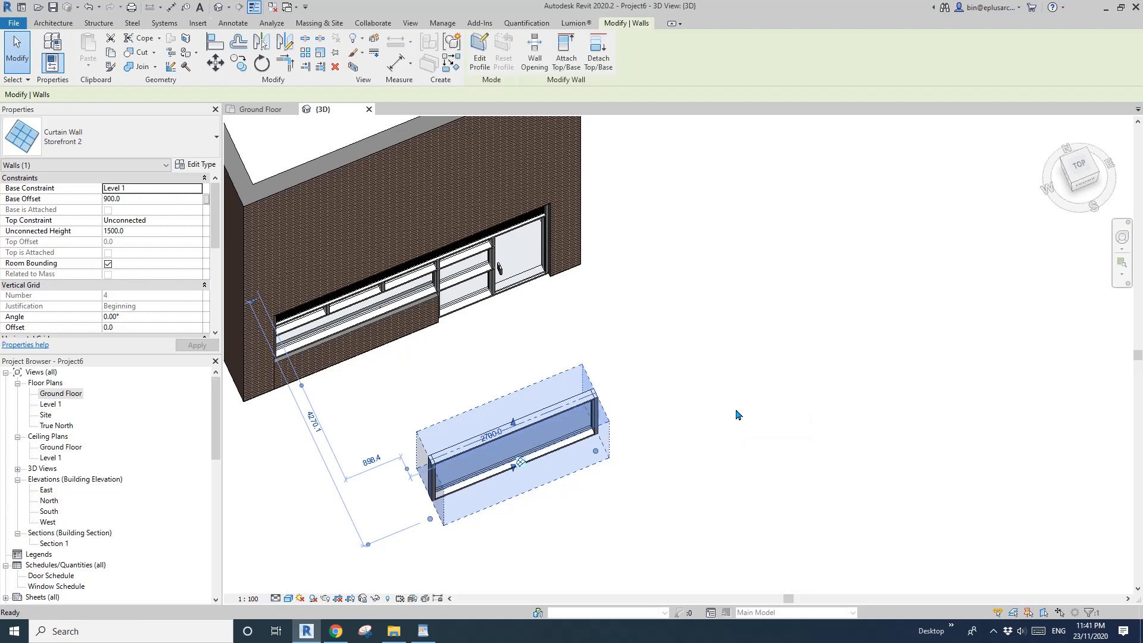
pyautogui.click(738, 415)
# Align the freestanding Storefront 2 curtain wall with the centreline of the front Double brick - 270 wall so it embeds as the upper window.
pyautogui.scroll(-2, 622, 390)
pyautogui.keyDown('shift'); pyautogui.moveTo(605, 485); pyautogui.dragTo(581, 366, button='middle'); pyautogui.keyUp('shift')
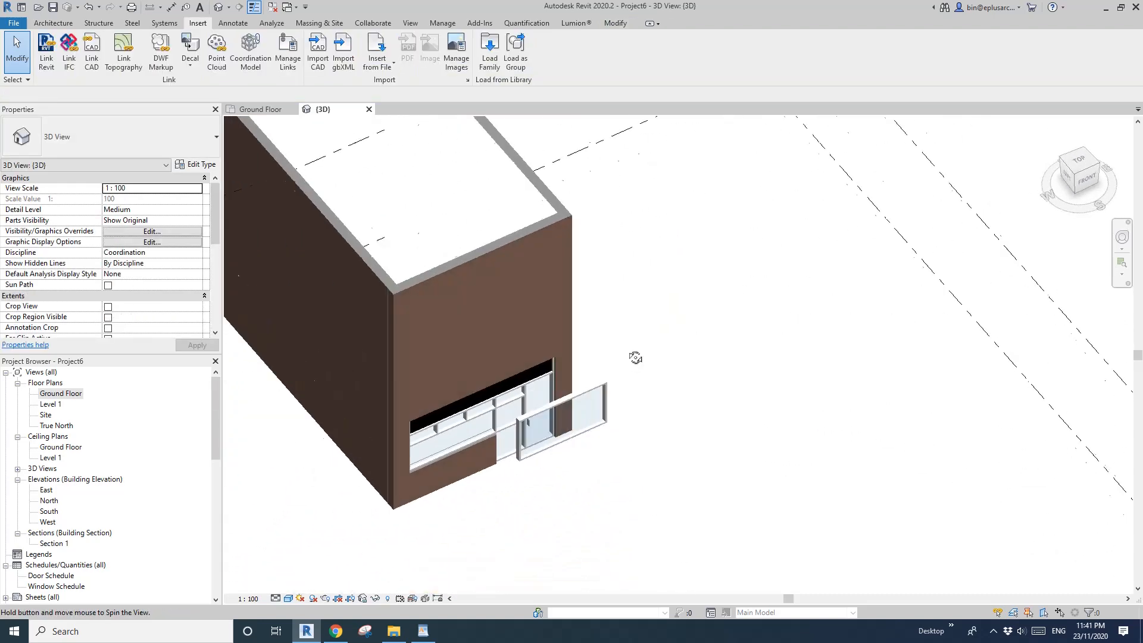
pyautogui.press('l')
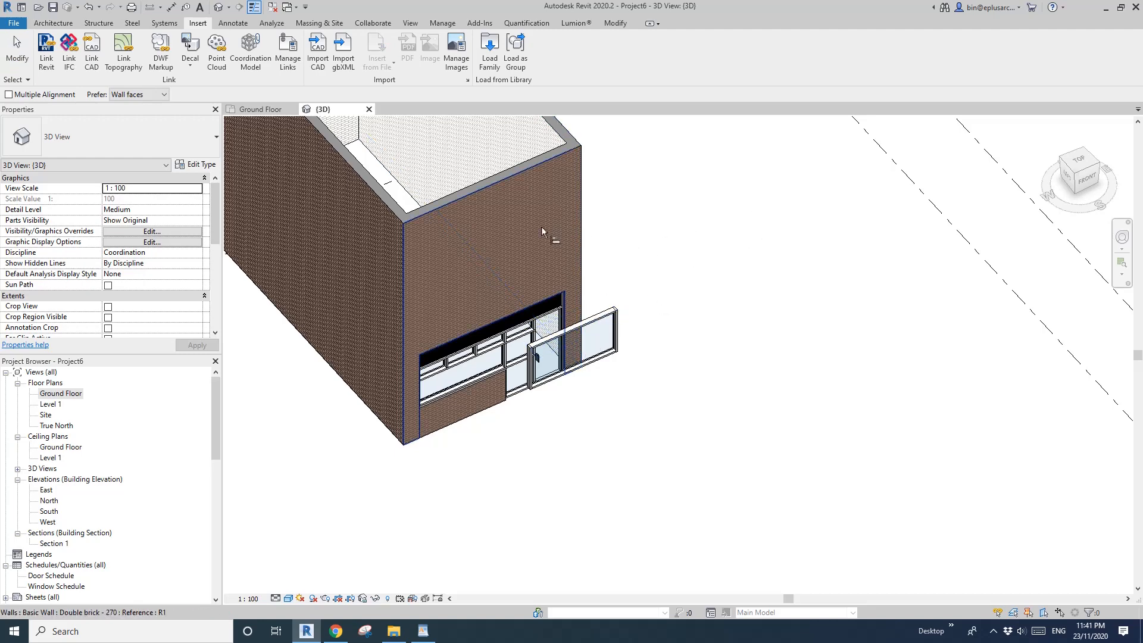
pyautogui.press('Tab')
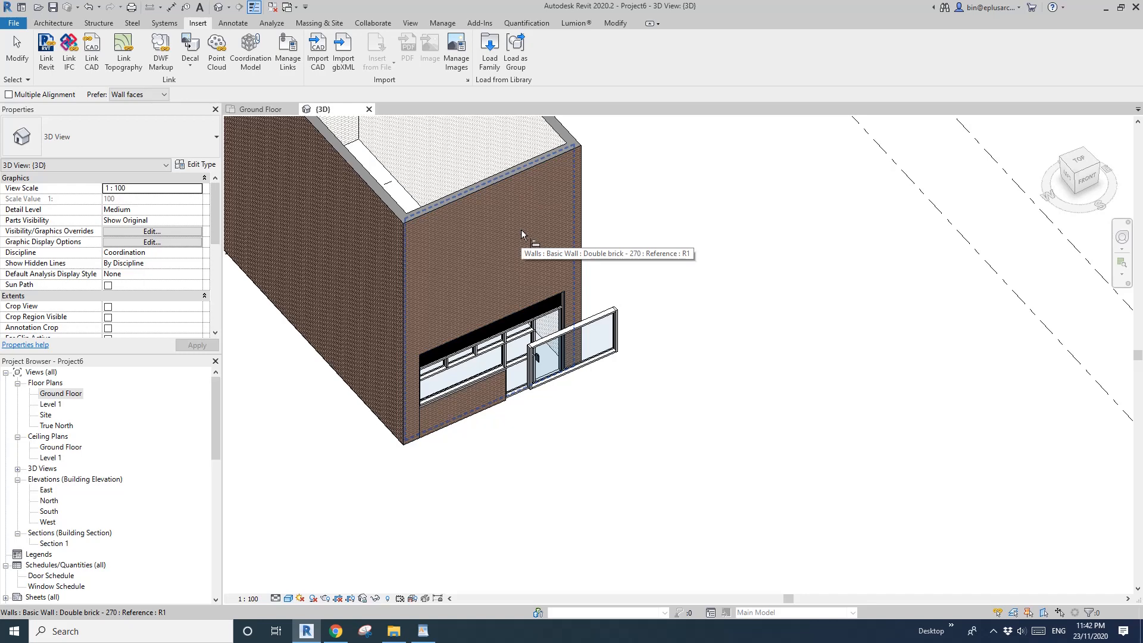
pyautogui.click(521, 231)
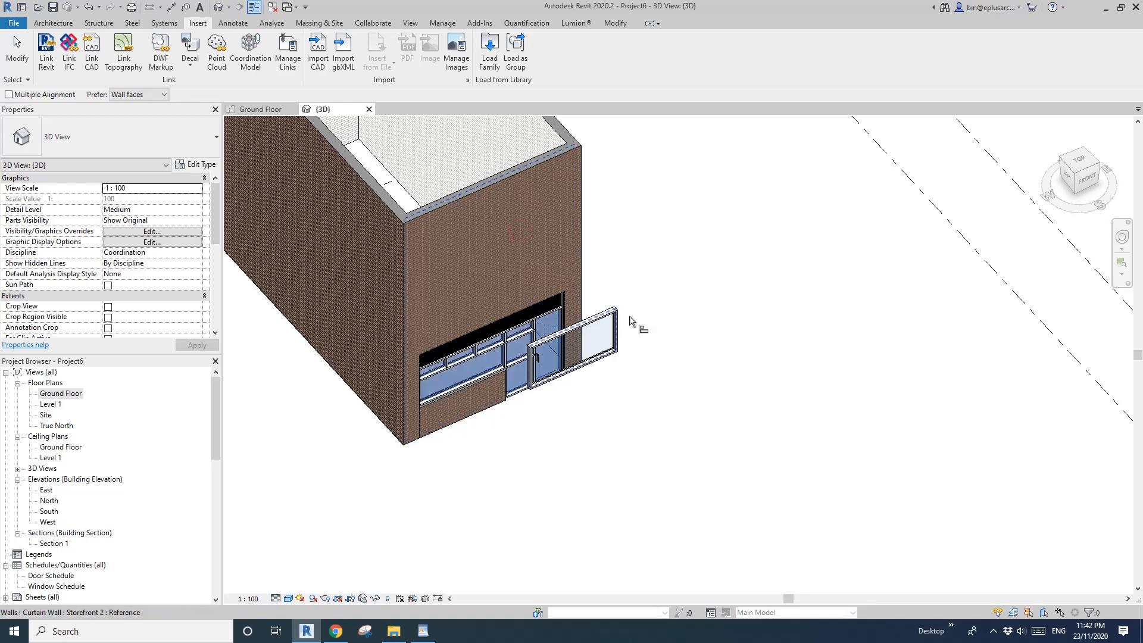
pyautogui.click(610, 310)
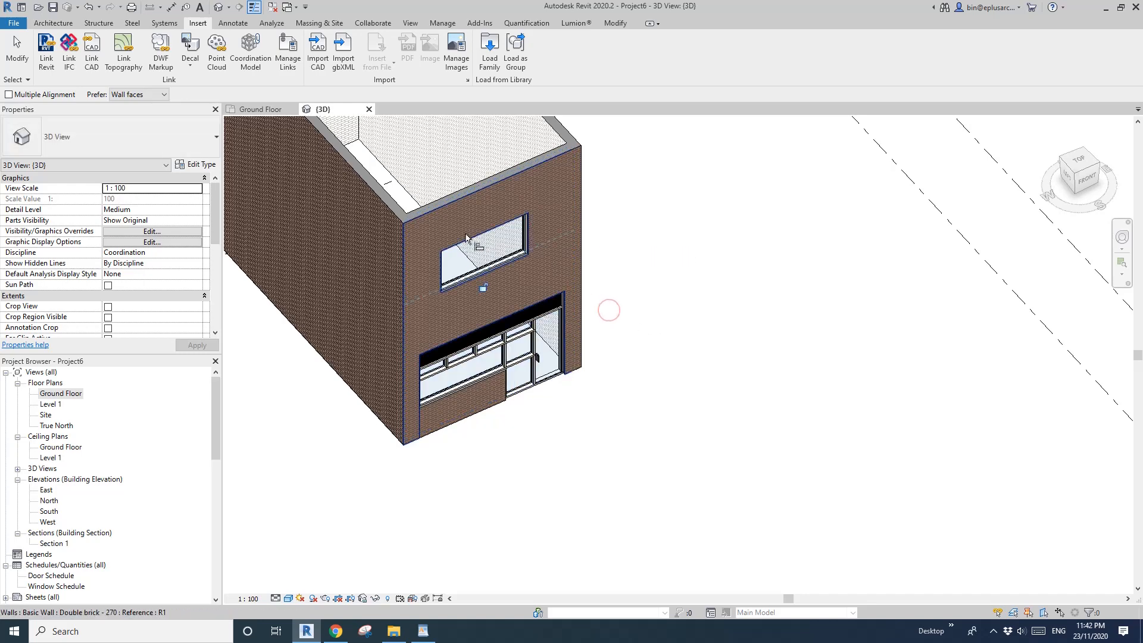
pyautogui.keyDown('shift'); pyautogui.moveTo(511, 287); pyautogui.dragTo(455, 240, button='middle'); pyautogui.keyUp('shift')
pyautogui.scroll(1, 456, 241)
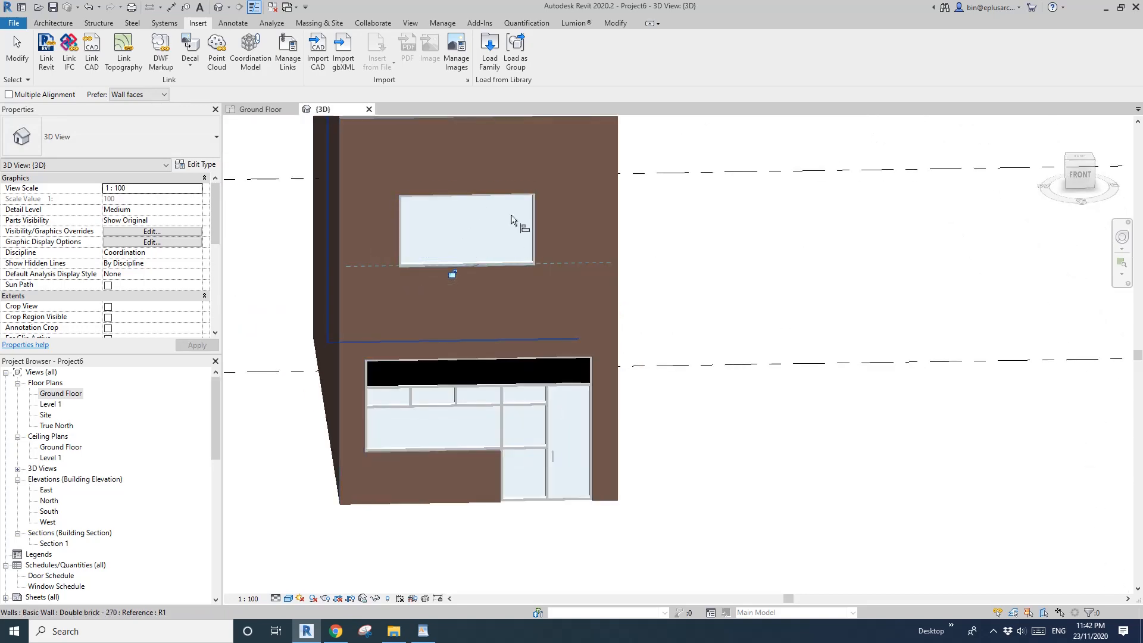
pyautogui.press('Escape')
pyautogui.press('Escape')
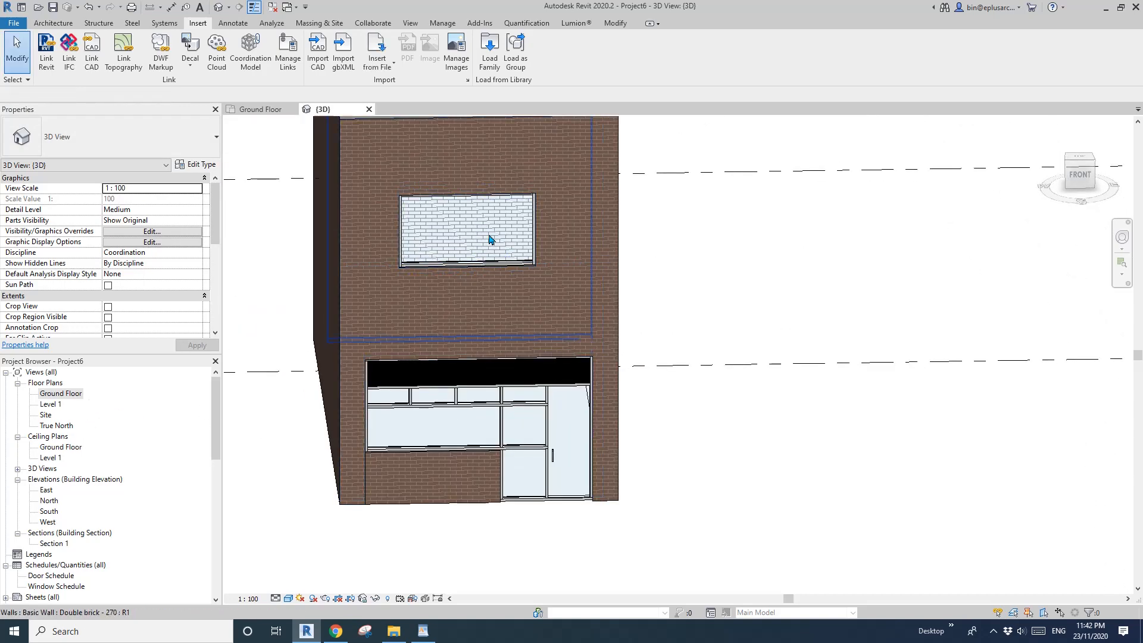
pyautogui.moveTo(485, 242); pyautogui.dragTo(501, 352, button='middle')
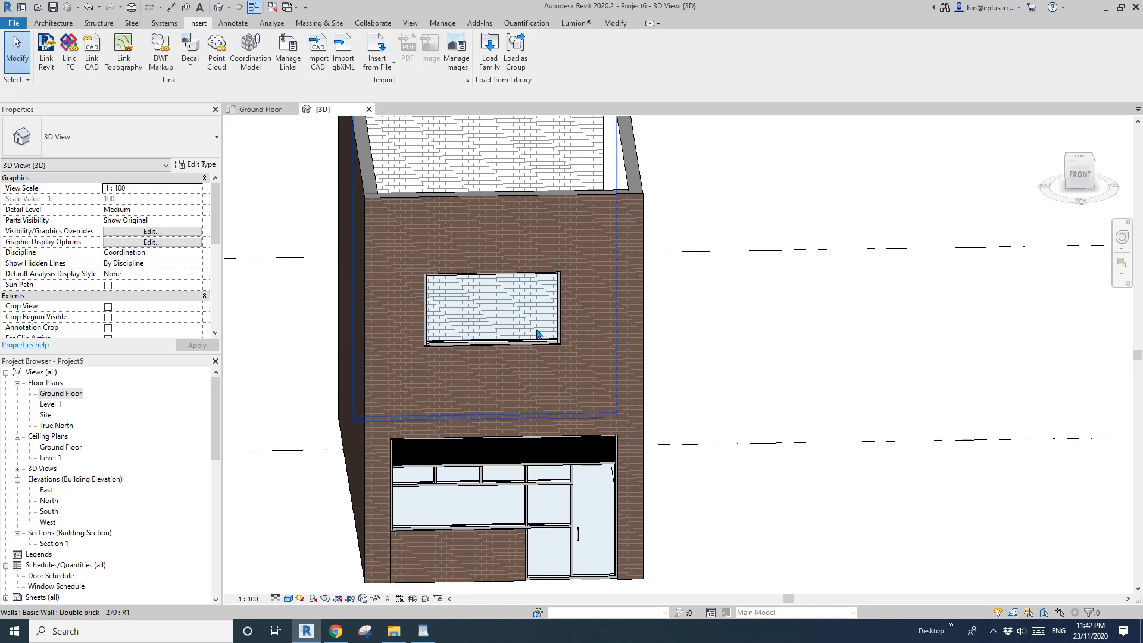
# Open the Level 1 floor plan at the curtain wall window in the front wall.
pyautogui.click(51, 405)
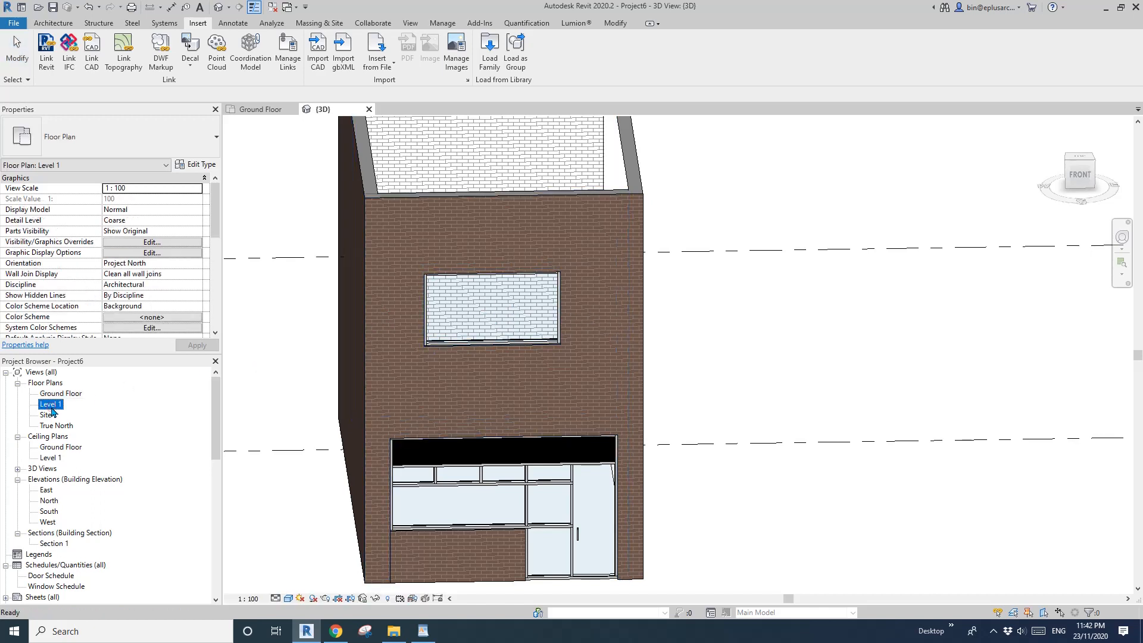
pyautogui.doubleClick(50, 405)
pyautogui.scroll(4, 684, 323)
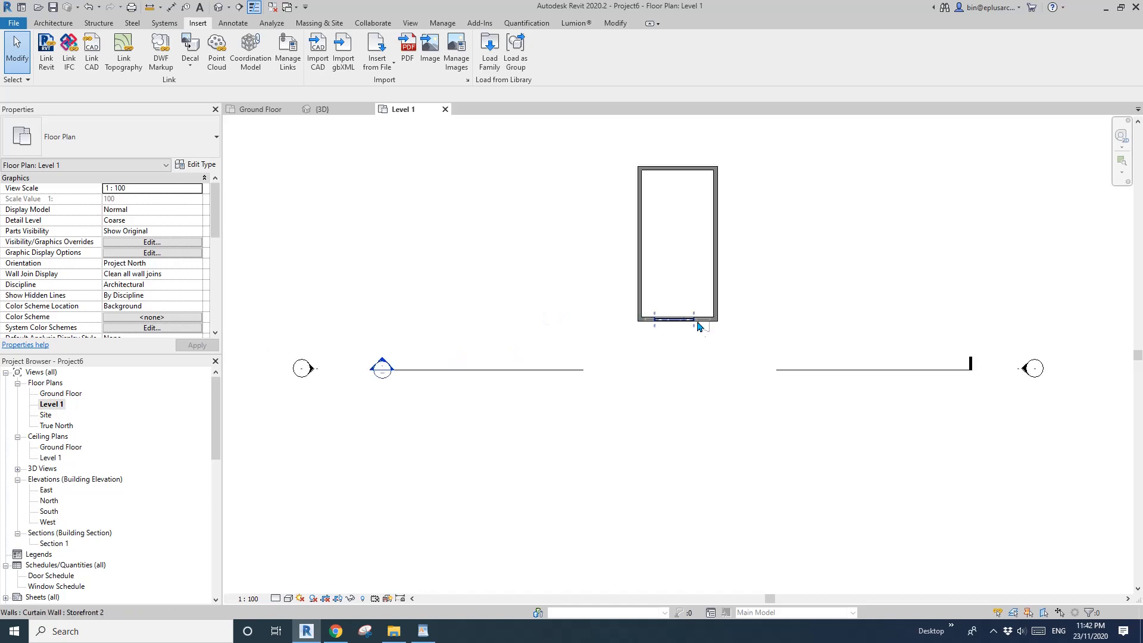
pyautogui.click(656, 319)
pyautogui.scroll(1, 649, 321)
pyautogui.moveTo(613, 368); pyautogui.dragTo(537, 359, button='middle')
# Add an aligned dimension string below the front wall, from the outer side wall faces to both window edges.
pyautogui.press('d')
pyautogui.press('i')
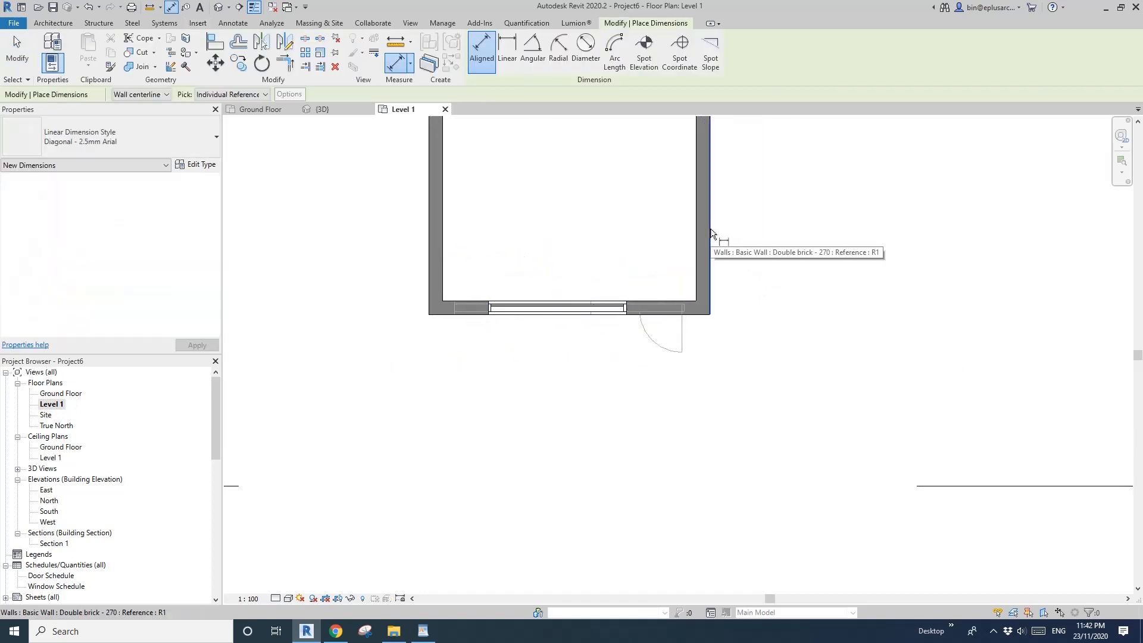
pyautogui.click(711, 228)
pyautogui.click(626, 295)
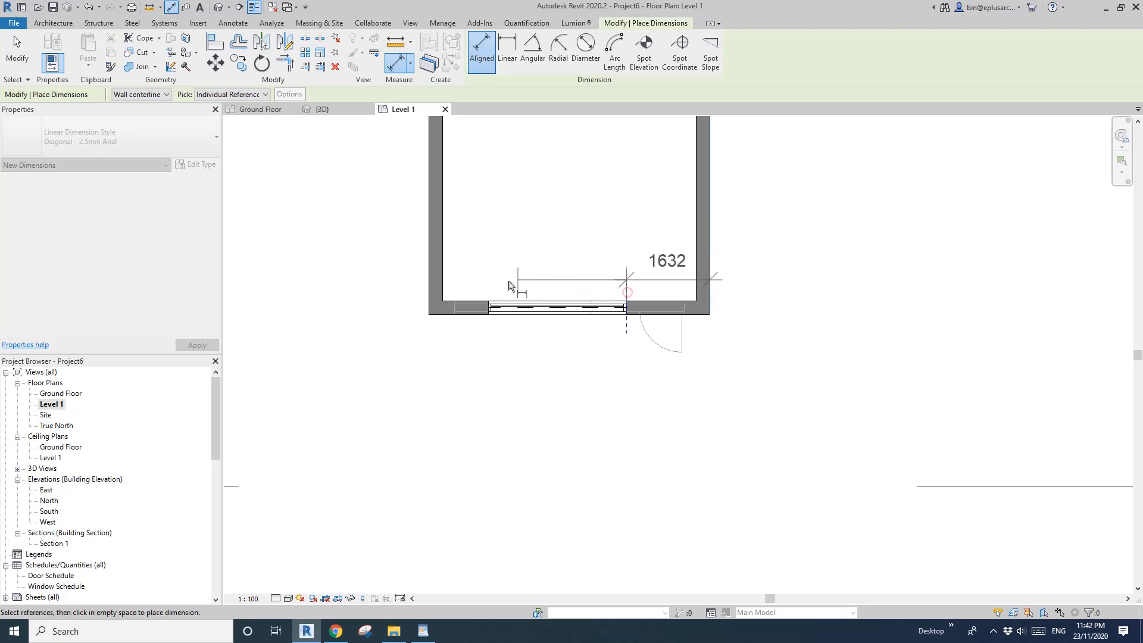
pyautogui.click(489, 284)
pyautogui.click(433, 266)
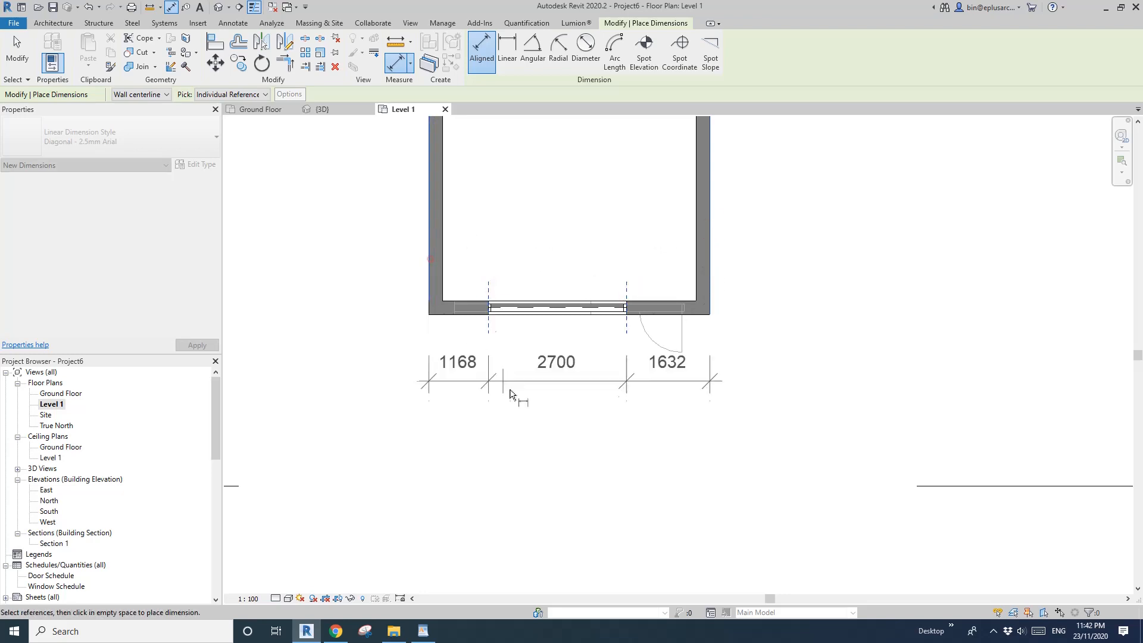
pyautogui.click(625, 383)
pyautogui.press('Escape')
pyautogui.press('Escape')
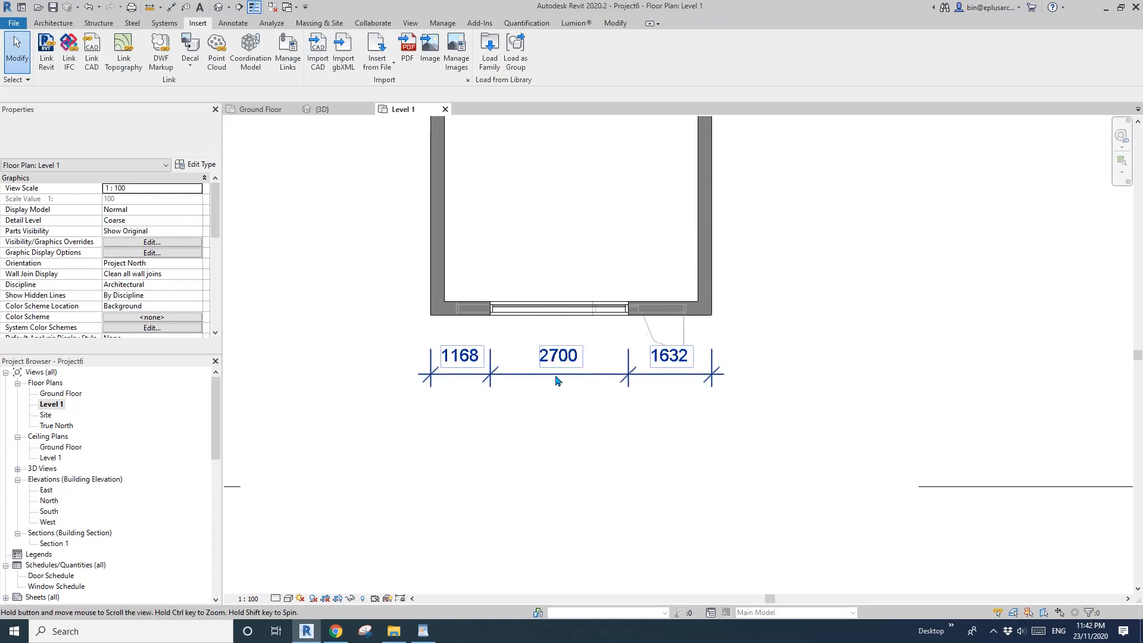
pyautogui.press('d')
pyautogui.press('i')
pyautogui.click(433, 232)
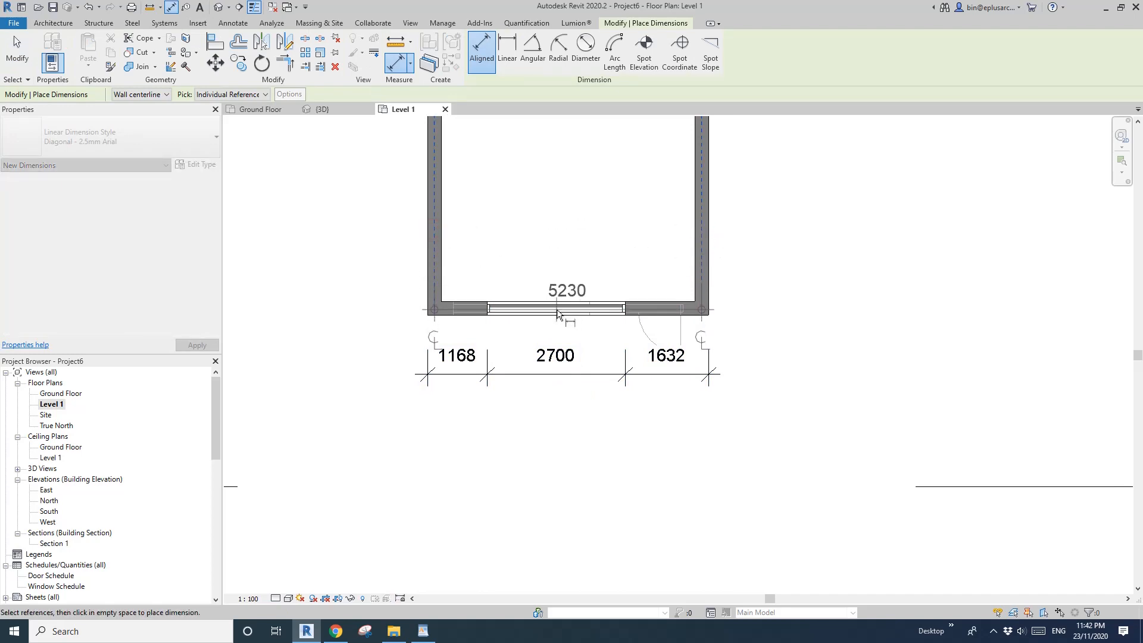
pyautogui.press('Escape')
pyautogui.press('Escape')
pyautogui.press('r')
pyautogui.press('p')
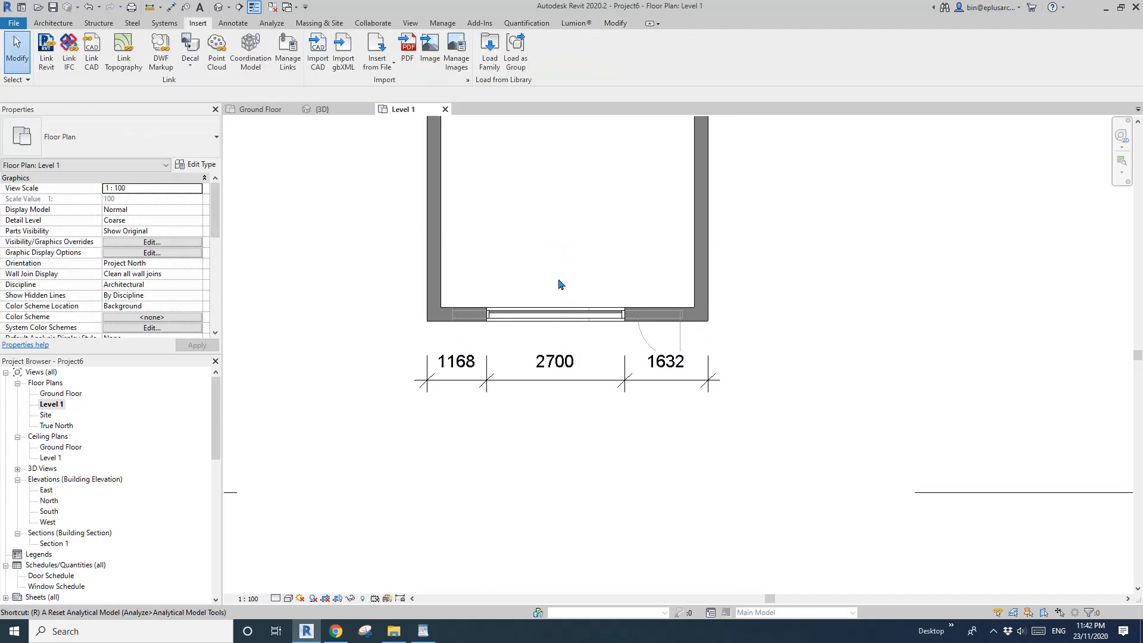
pyautogui.press('Escape')
pyautogui.press('Escape')
# Draw a vertical detail line in the Thin Lines style inside the room, near the middle between the side walls.
pyautogui.press('d')
pyautogui.press('l')
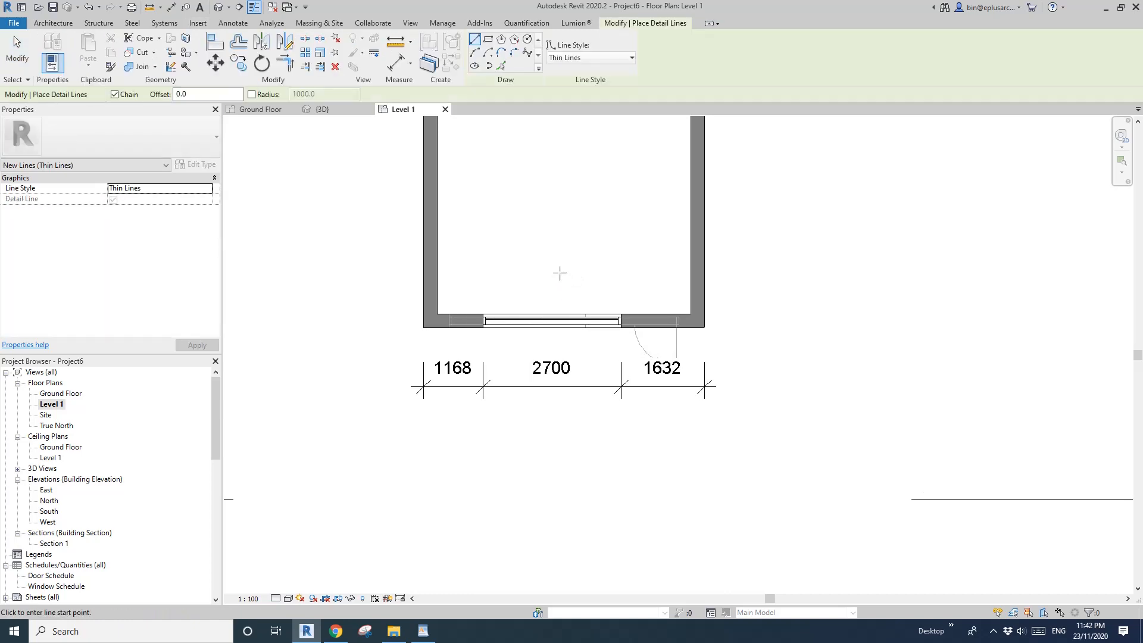
pyautogui.click(563, 271)
pyautogui.click(564, 179)
pyautogui.press('Escape')
pyautogui.press('Escape')
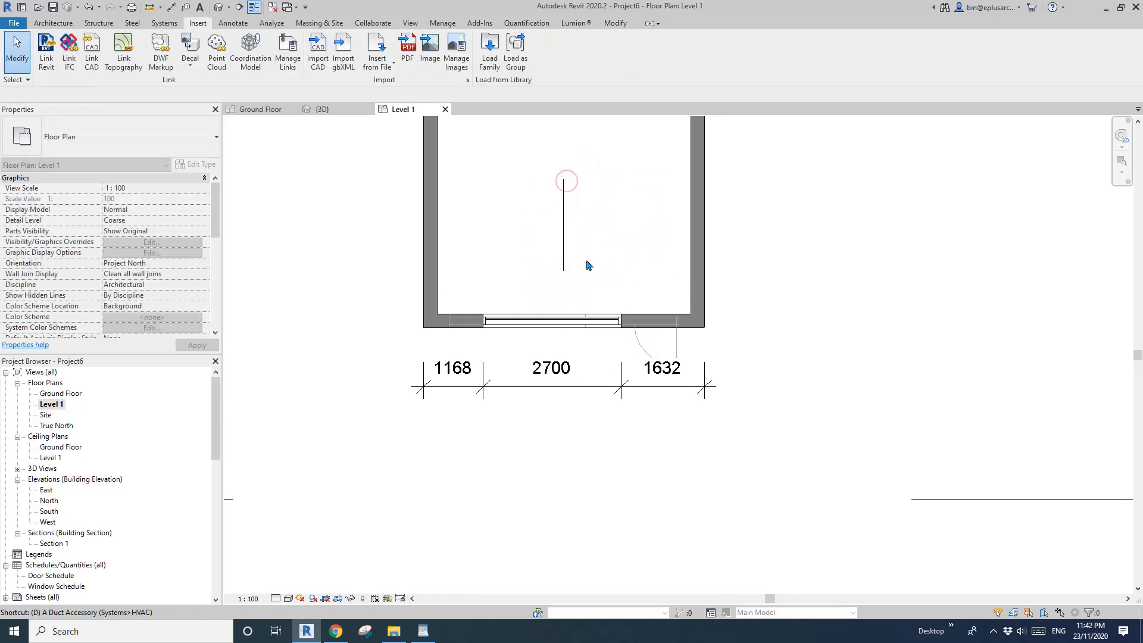
# Dimension the detail line to both side wall centrelines and make the two spacings equal.
pyautogui.press('d')
pyautogui.press('i')
pyautogui.click(695, 198)
pyautogui.click(564, 215)
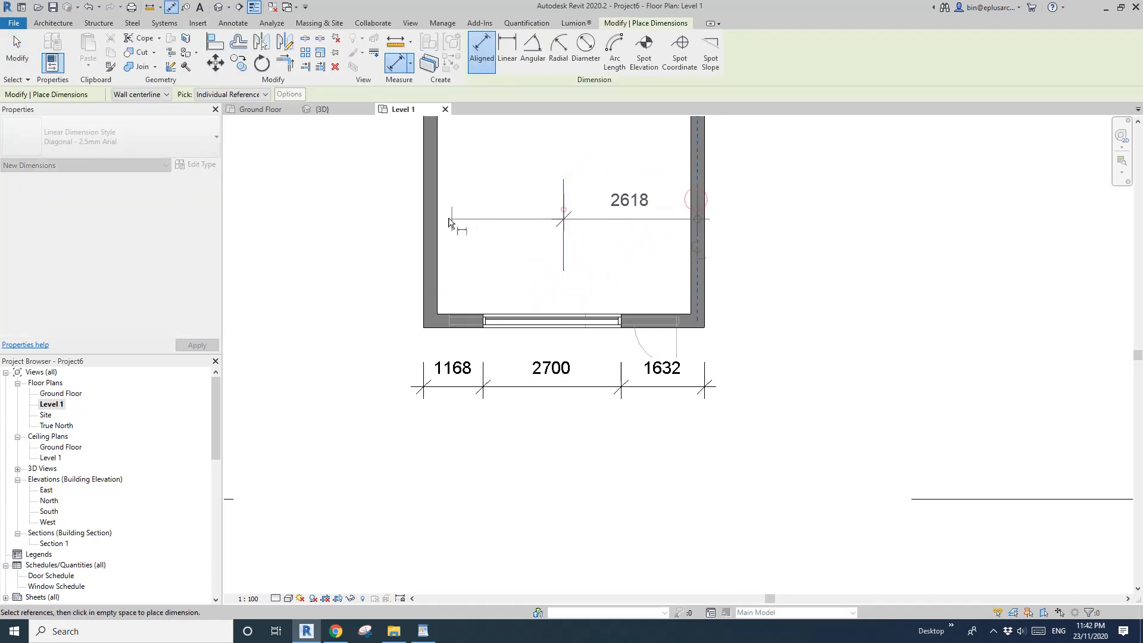
pyautogui.click(434, 219)
pyautogui.click(488, 217)
pyautogui.click(566, 153)
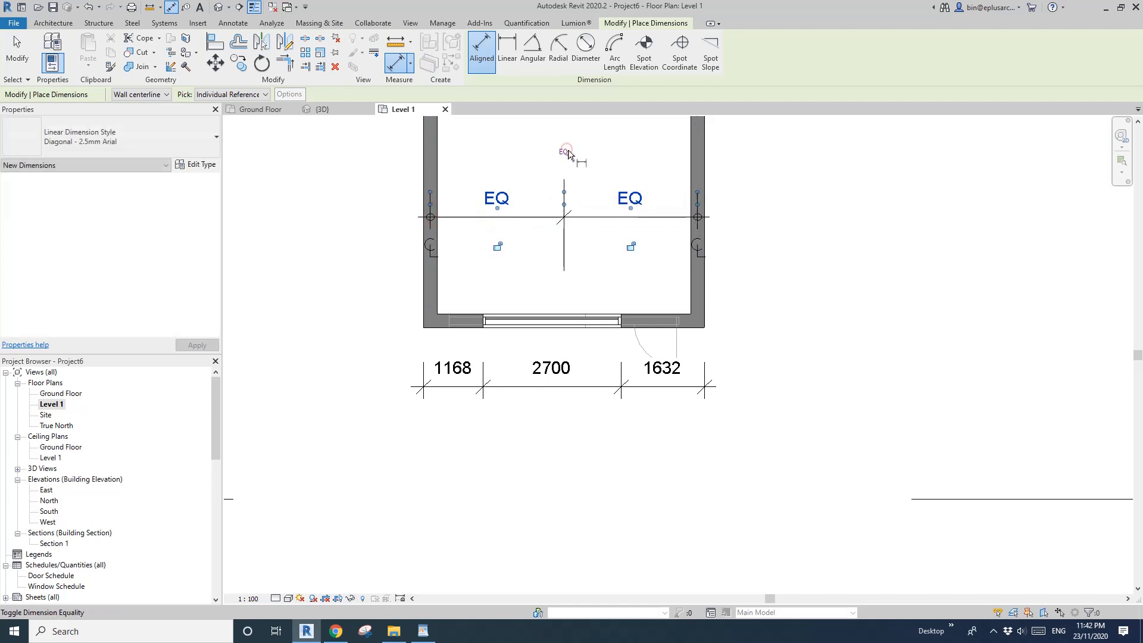
pyautogui.press('Escape')
pyautogui.press('Escape')
# Extend the lower end of the centred detail line down through the front wall, just past its outer face.
pyautogui.scroll(1, 589, 244)
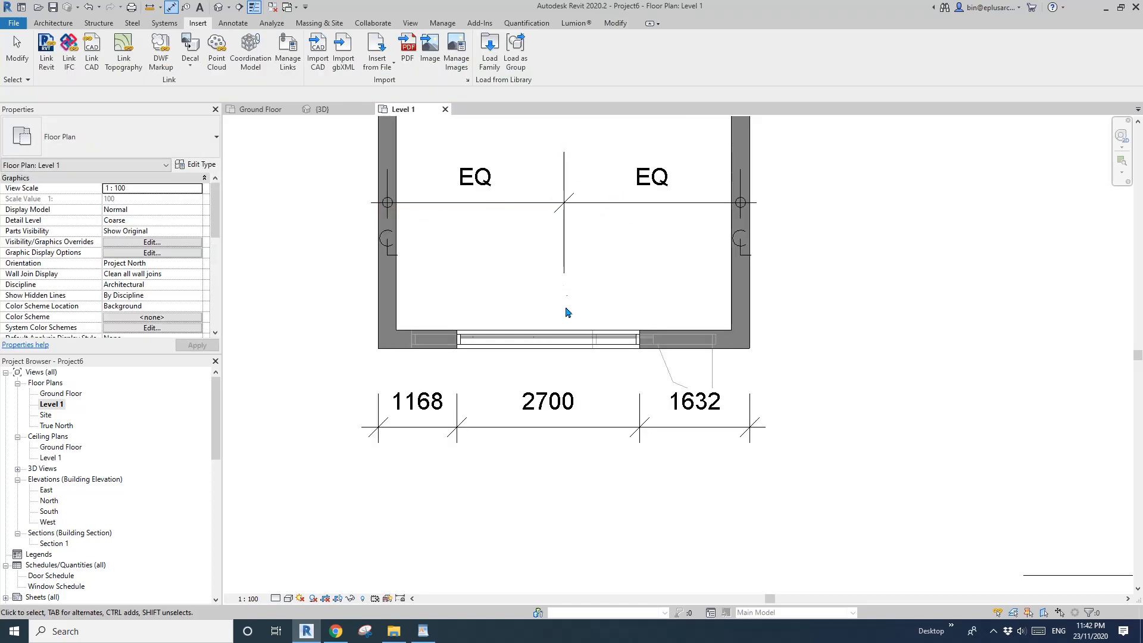
pyautogui.click(566, 269)
pyautogui.moveTo(564, 272); pyautogui.dragTo(556, 365)
pyautogui.press('Escape')
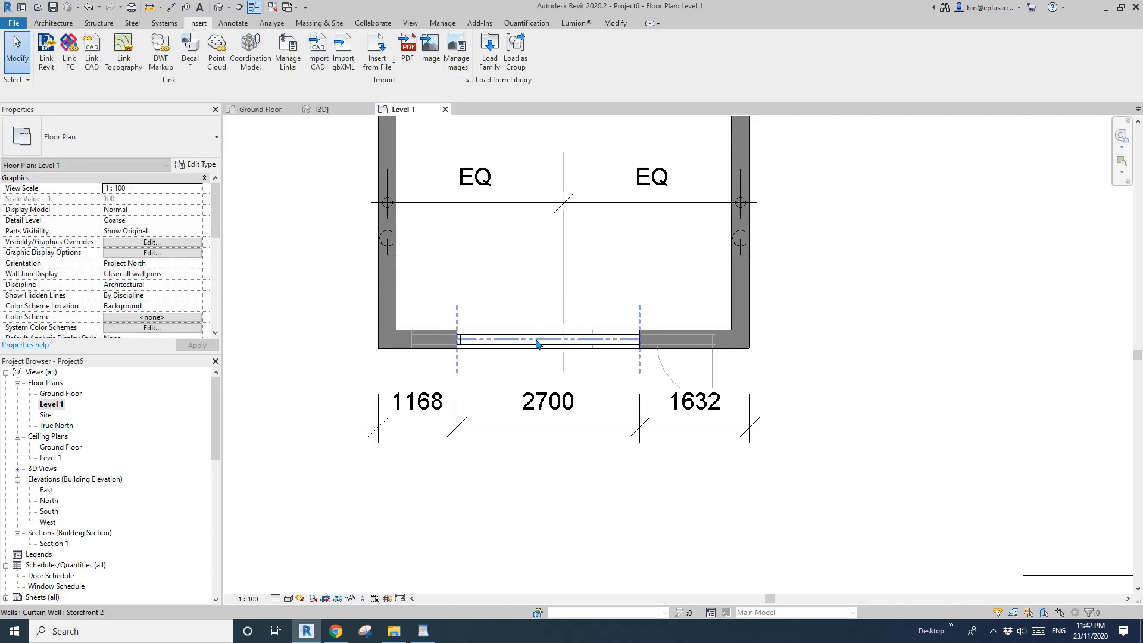
# Move the curtain wall window from its midpoint onto the centred detail line.
pyautogui.click(536, 340)
pyautogui.scroll(1, 535, 340)
pyautogui.press('m')
pyautogui.press('v')
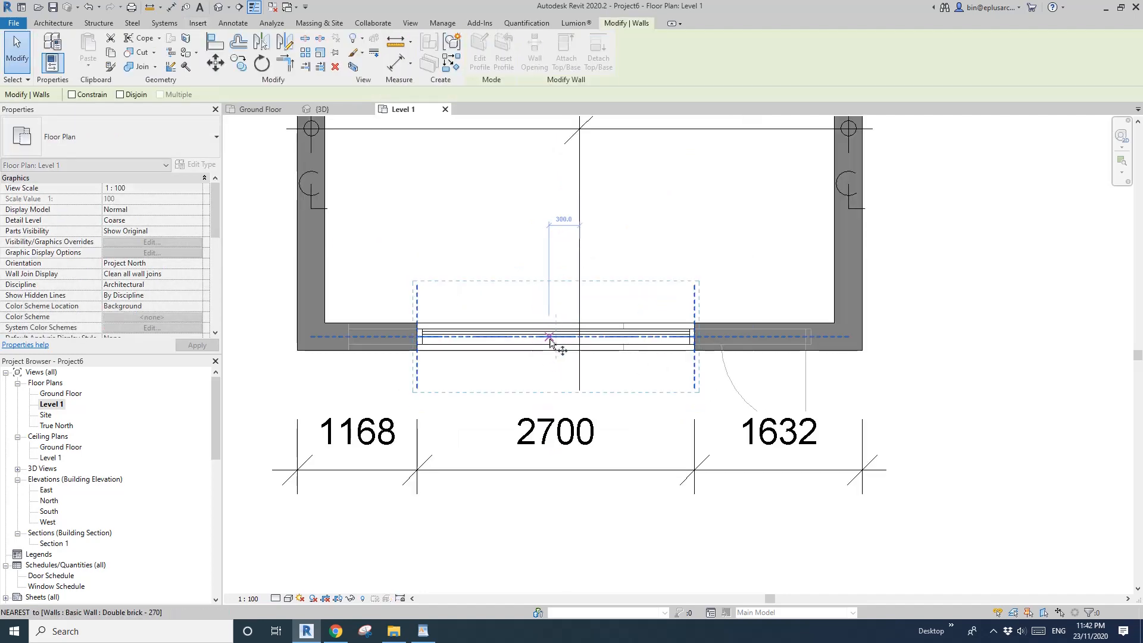
pyautogui.click(555, 339)
pyautogui.click(579, 340)
pyautogui.scroll(-1, 579, 340)
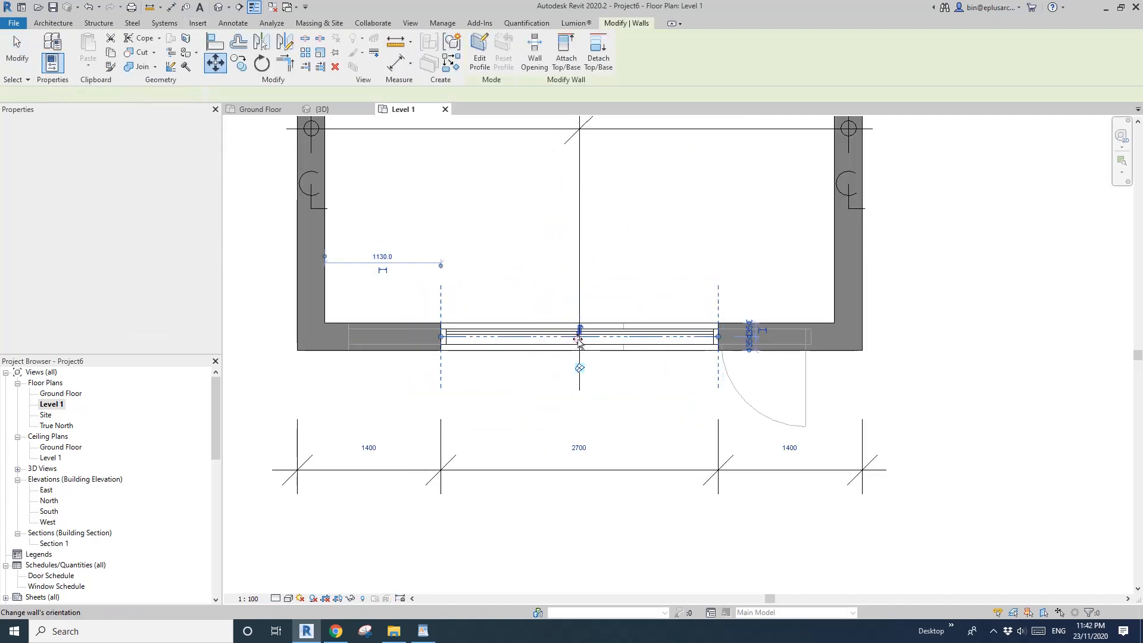
pyautogui.press('Escape')
# Delete the helper detail line together with its EQ dimension, keeping the dimension string below the front wall.
pyautogui.scroll(-2, 599, 369)
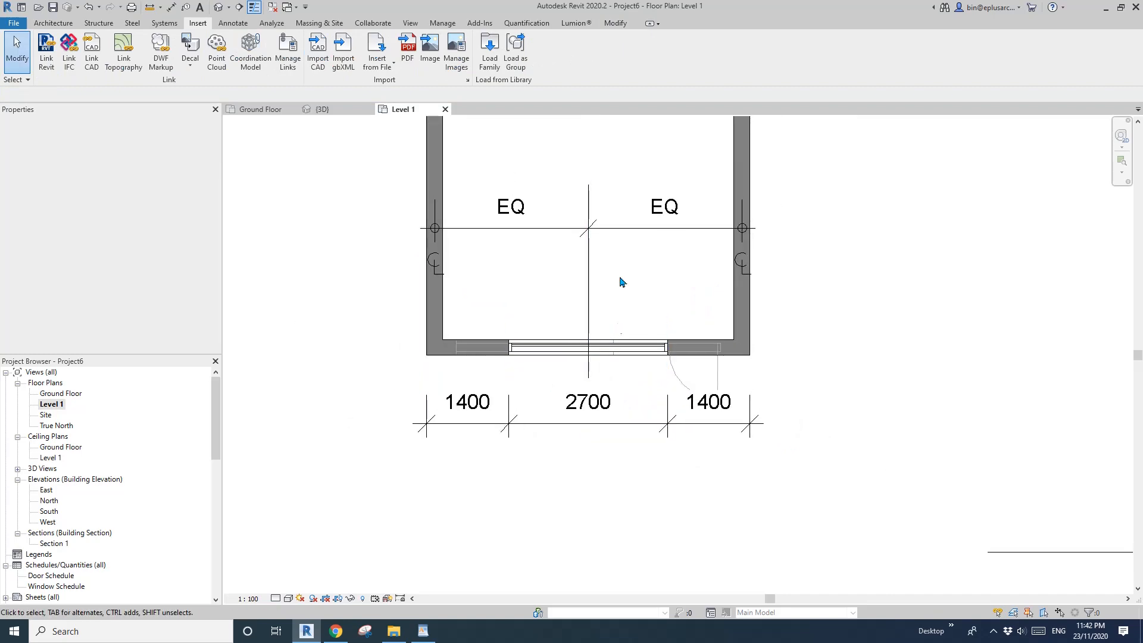
pyautogui.click(614, 225)
pyautogui.press('Delete')
pyautogui.click(593, 244)
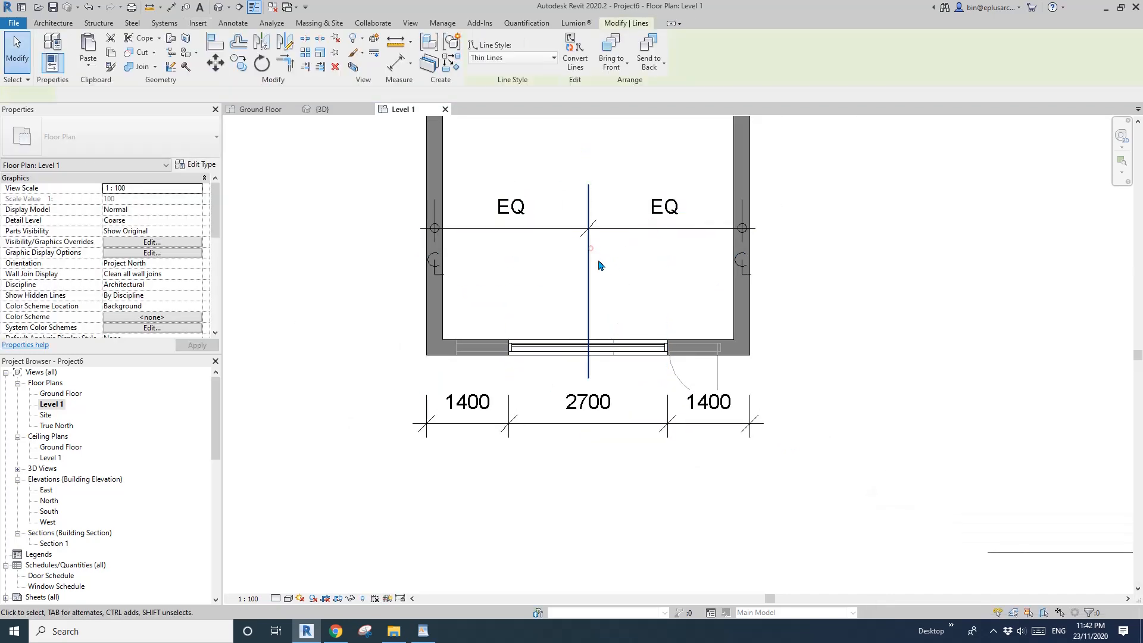
pyautogui.press('d')
pyautogui.press('e')
pyautogui.click(642, 232)
pyautogui.press('Escape')
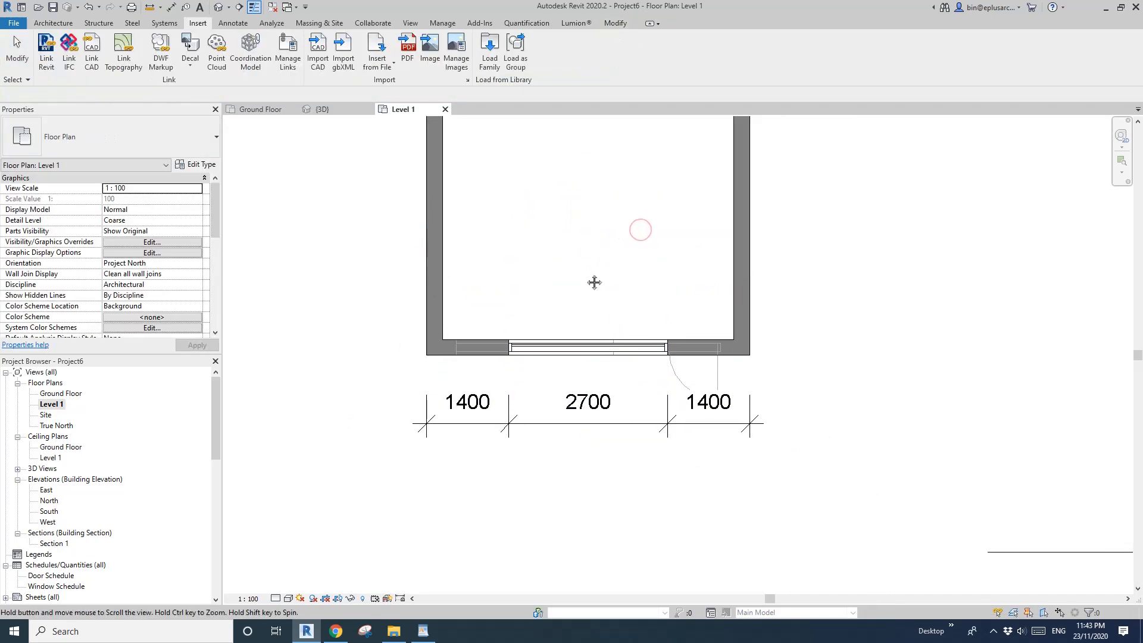
# Examine the upper window in the 3D view and compare it with the fish bar reference photo in Chrome.
pyautogui.scroll(-2, 608, 293)
pyautogui.click(219, 8)
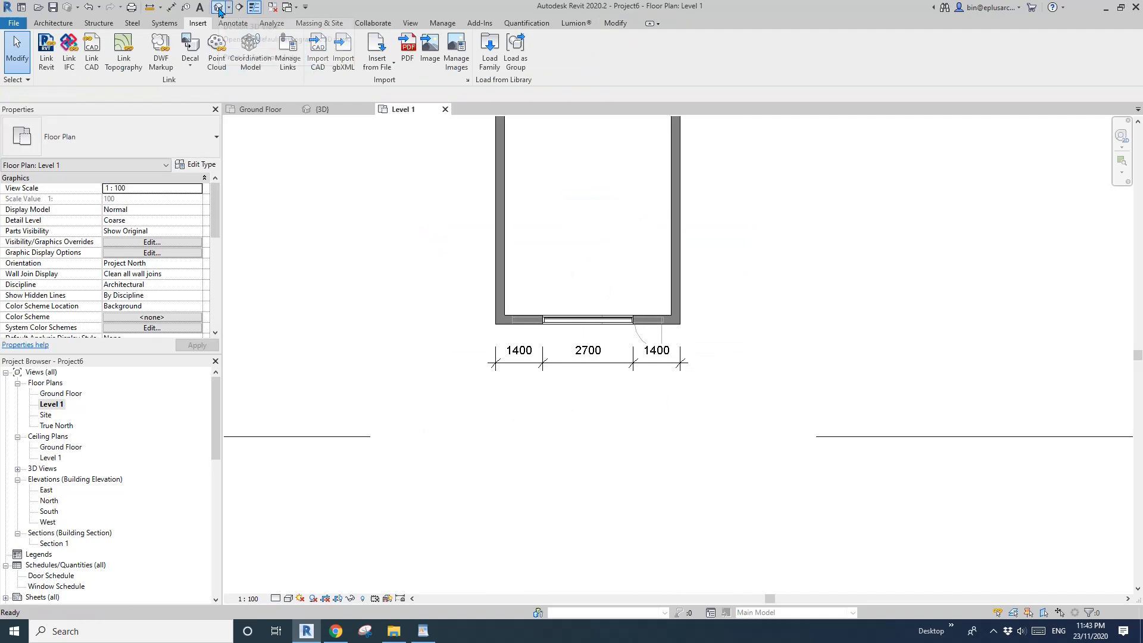
pyautogui.scroll(4, 536, 318)
pyautogui.scroll(1, 531, 313)
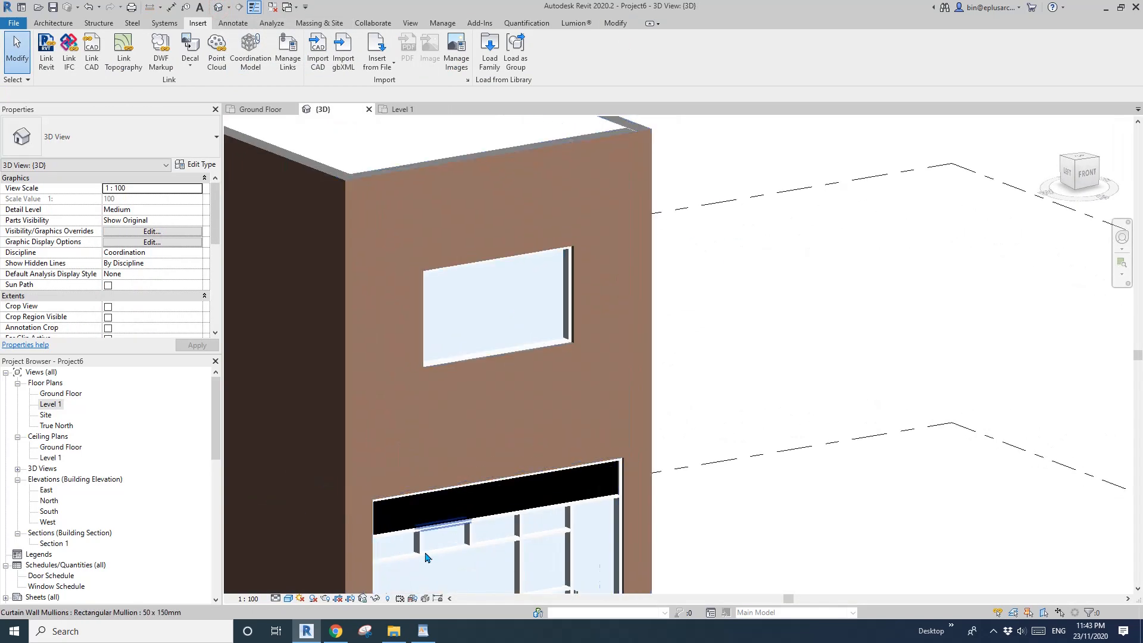
pyautogui.click(336, 633)
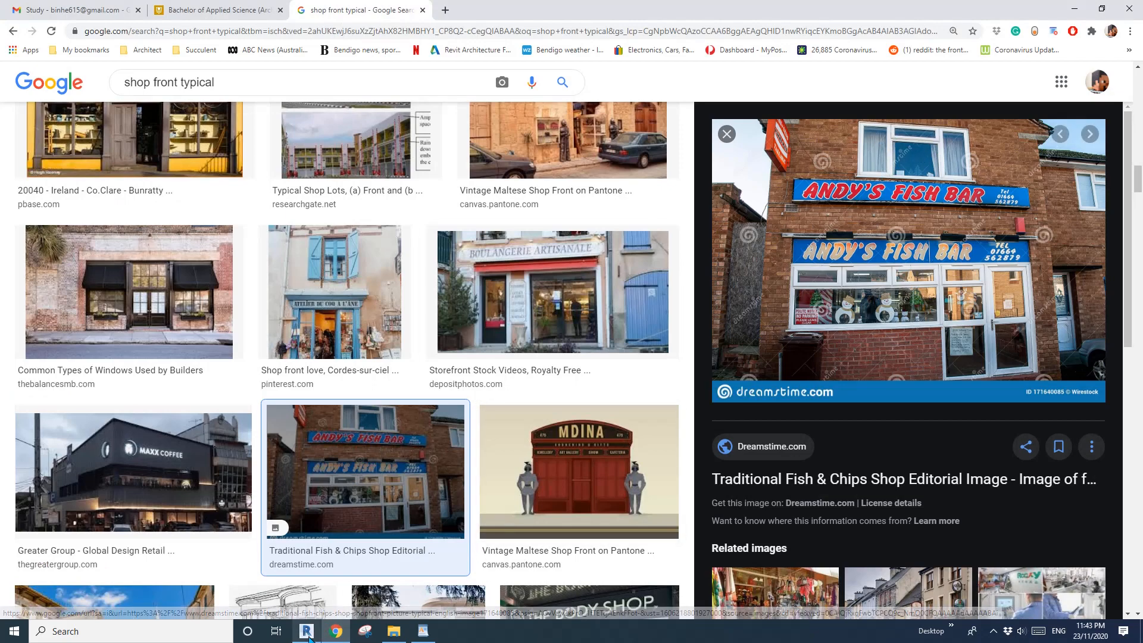
# Switch back to Revit and add two vertical curtain grid lines to the upper window, each 750 mm from its nearest side edge.
pyautogui.hotkey('alt', 'Tab')
pyautogui.click(52, 23)
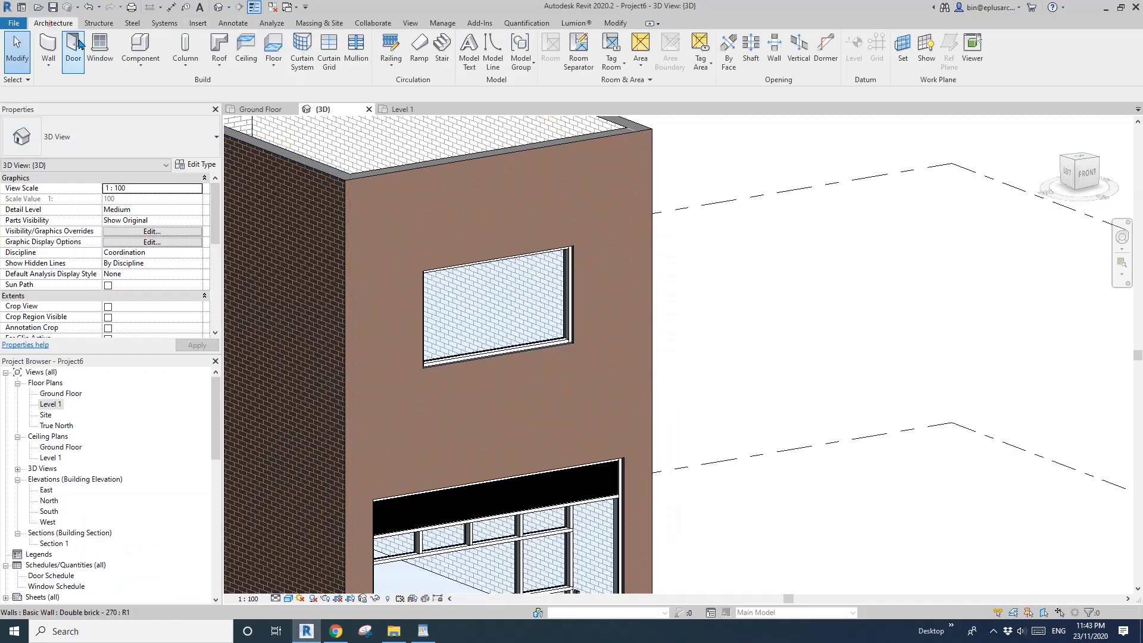
pyautogui.click(327, 64)
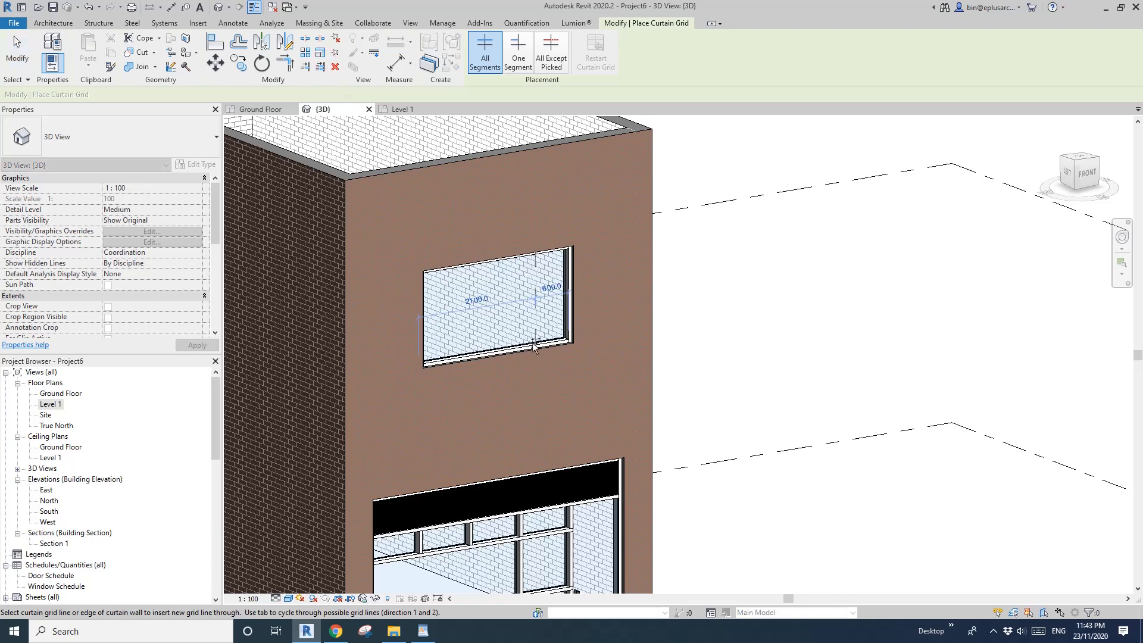
pyautogui.scroll(3, 534, 347)
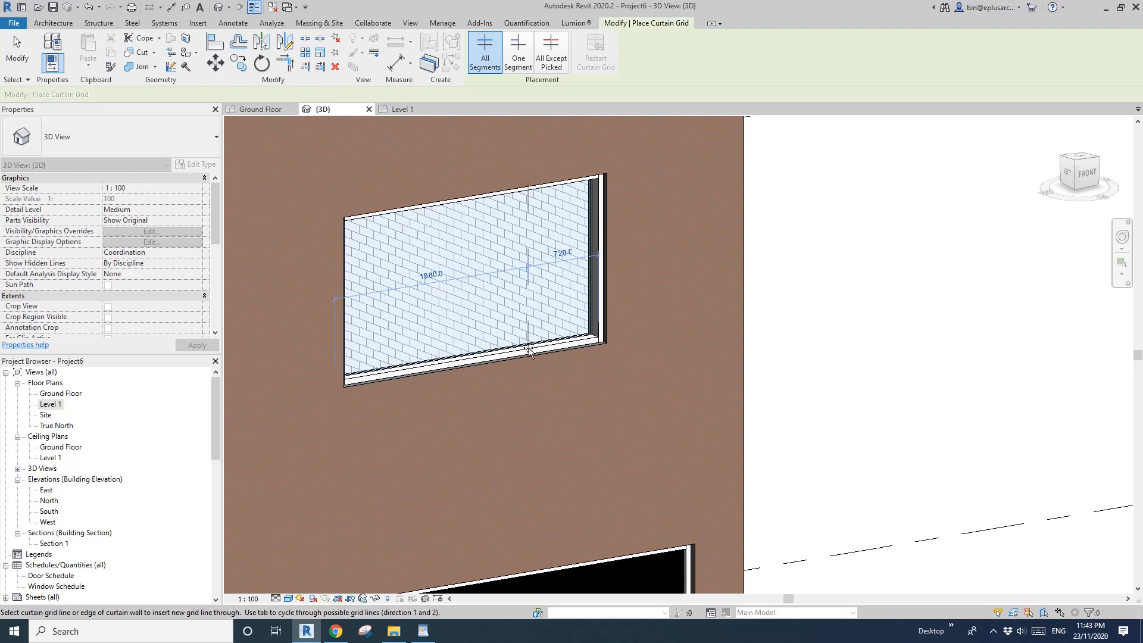
pyautogui.scroll(6, 529, 350)
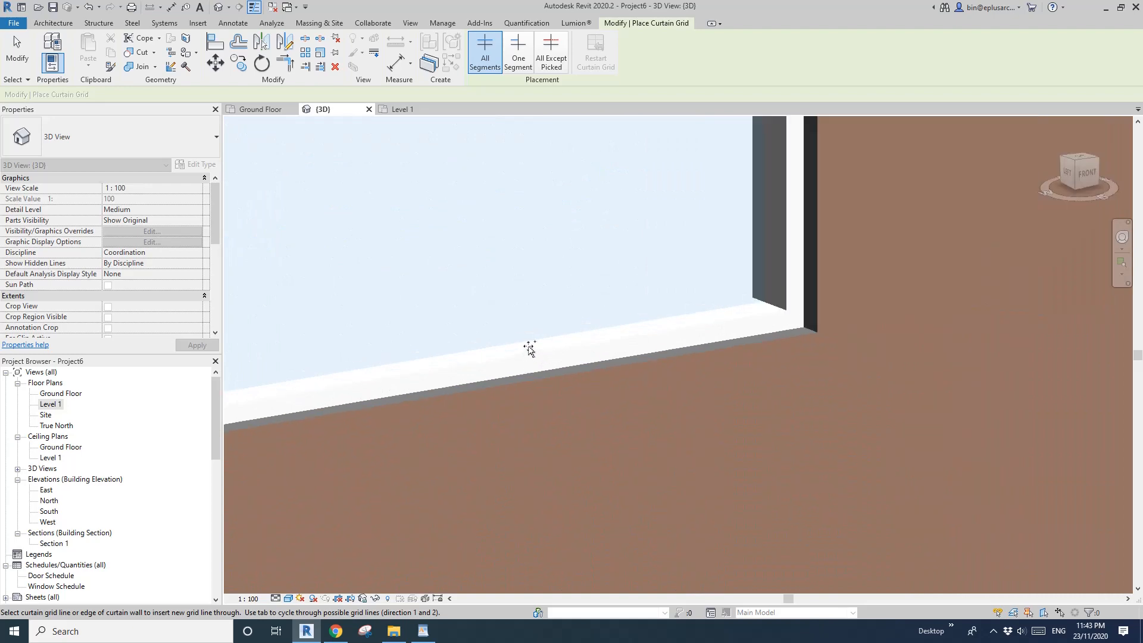
pyautogui.moveTo(530, 348); pyautogui.dragTo(526, 557, button='middle')
pyautogui.scroll(2, 527, 439)
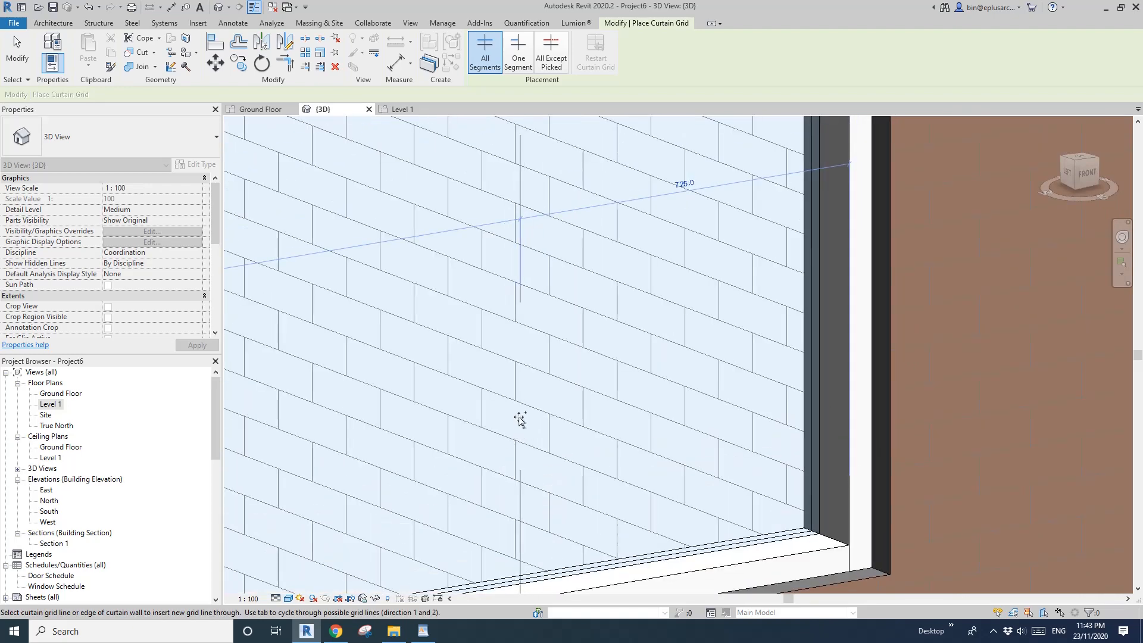
pyautogui.scroll(-6, 521, 419)
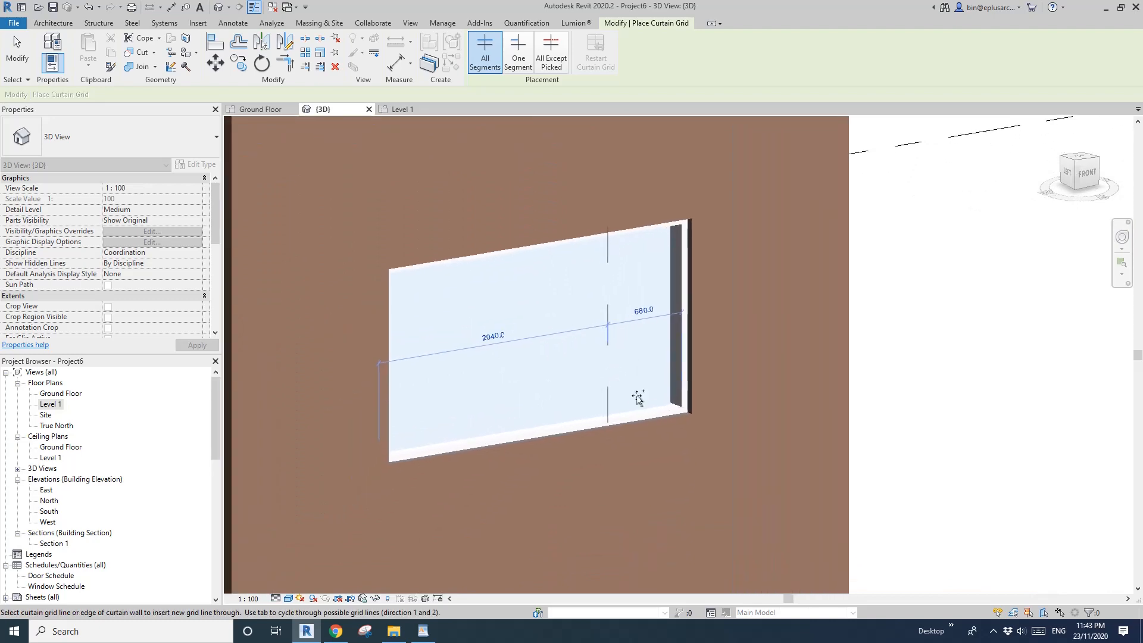
pyautogui.scroll(-2, 637, 397)
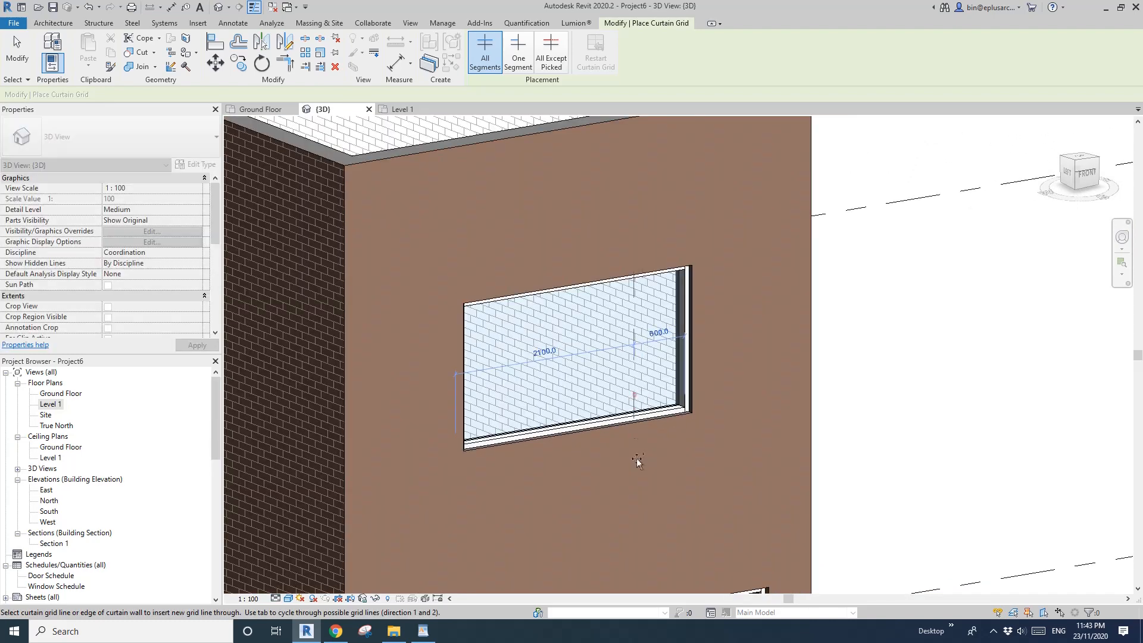
pyautogui.click(636, 417)
pyautogui.click(659, 332)
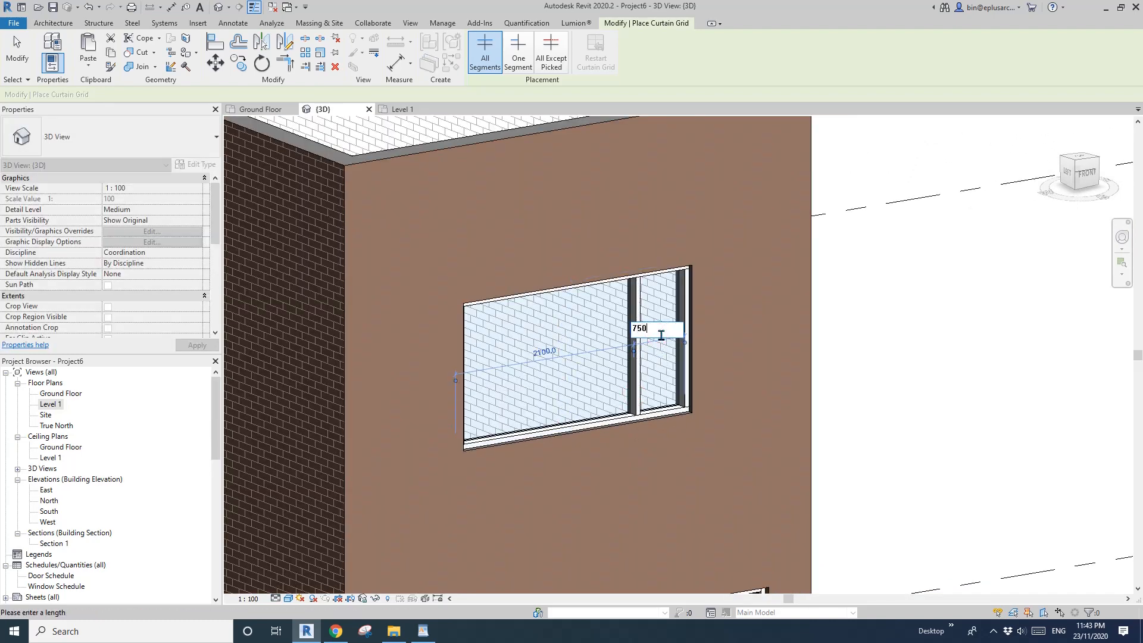
pyautogui.press('Return')
pyautogui.click(511, 394)
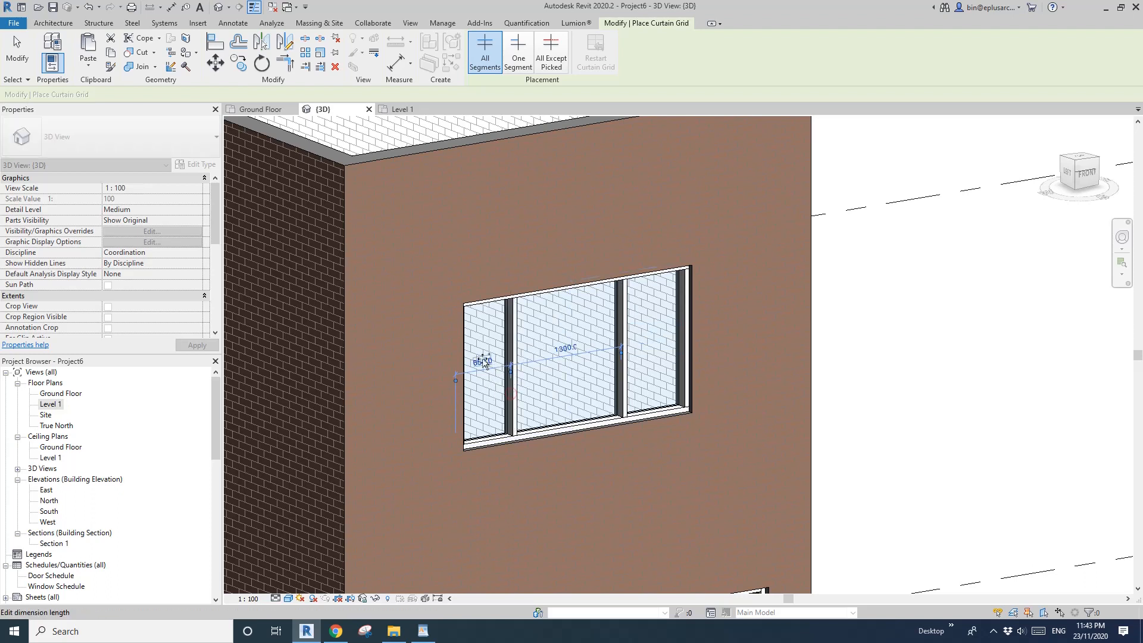
pyautogui.press('Return')
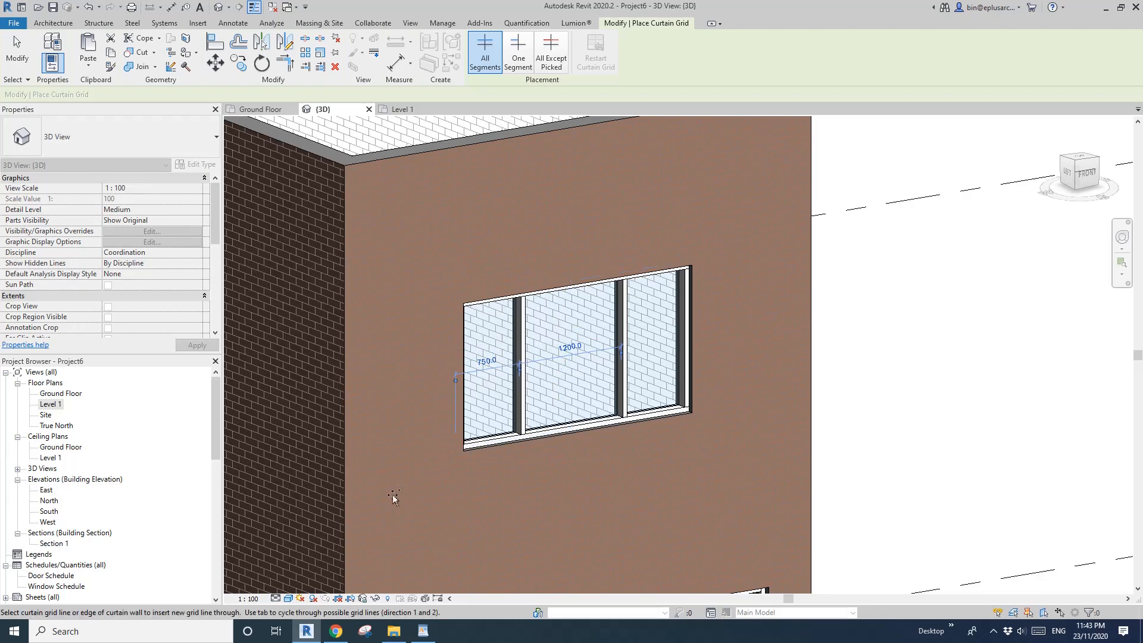
# Check the reference photo in Chrome, then add a one-segment horizontal grid line in the upper window's middle bay, 450 mm below its head.
pyautogui.click(337, 630)
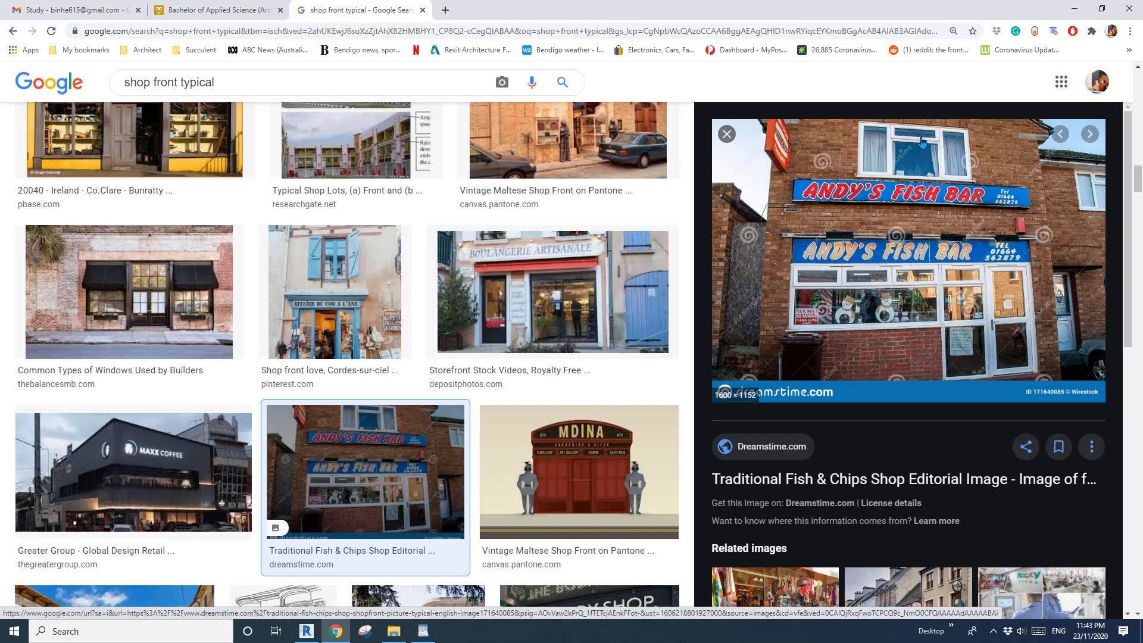
pyautogui.click(306, 630)
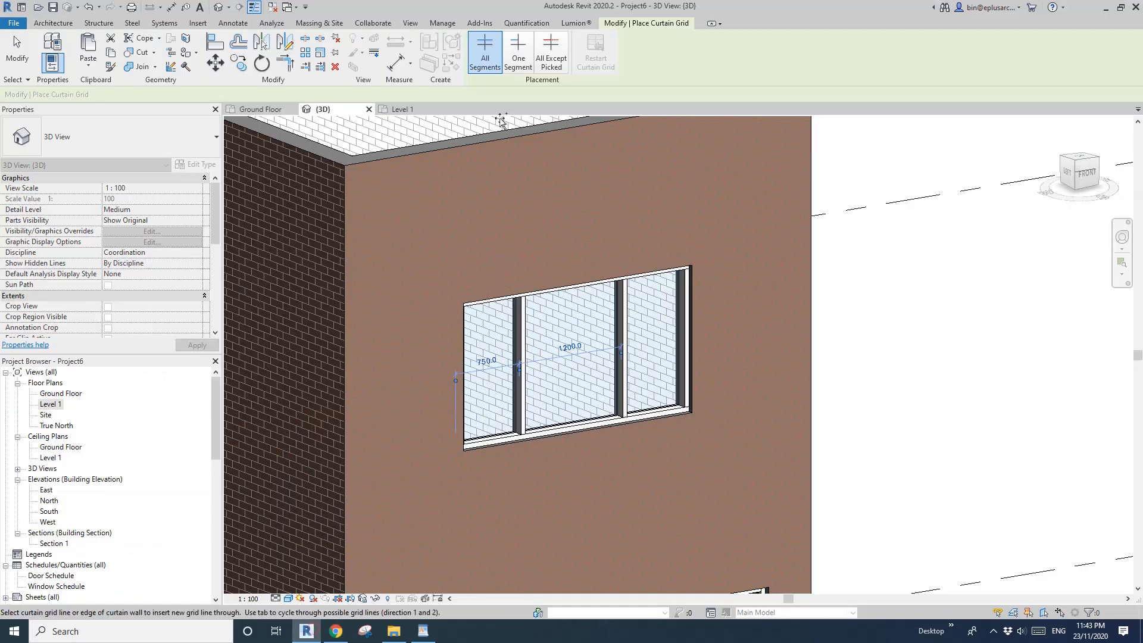
pyautogui.click(522, 61)
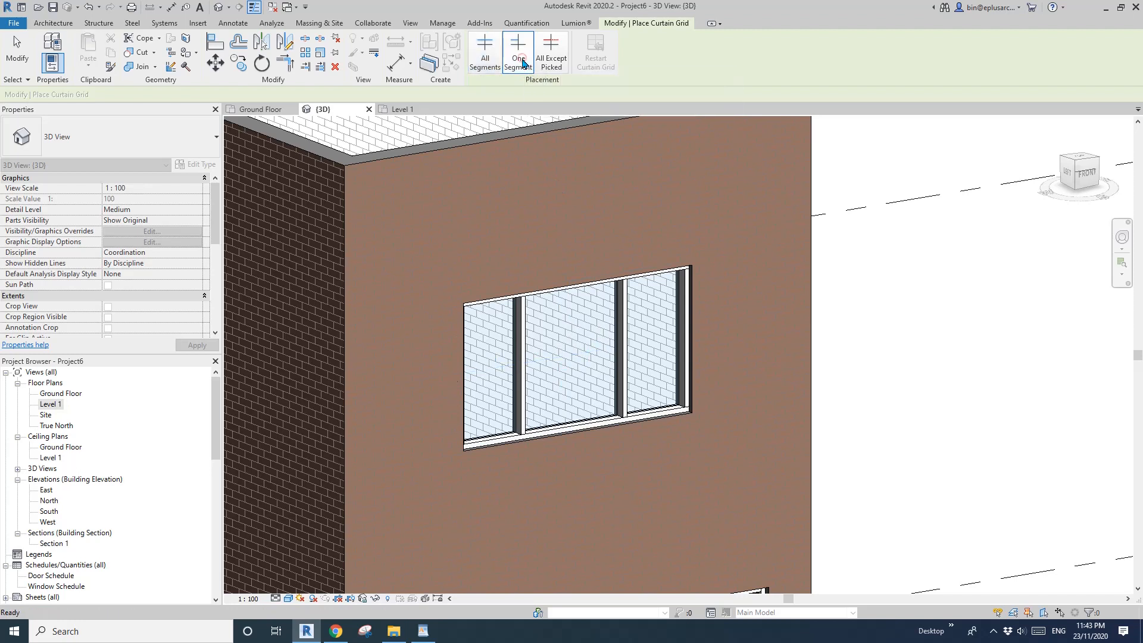
pyautogui.click(620, 320)
pyautogui.click(564, 305)
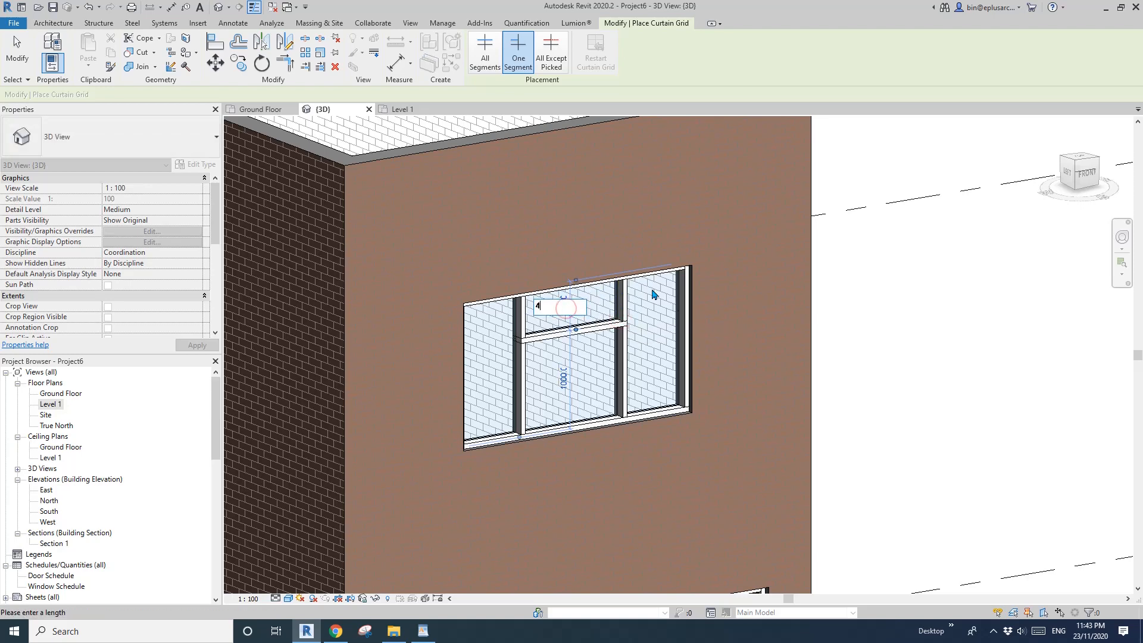
pyautogui.press('Return')
pyautogui.keyDown('shift'); pyautogui.moveTo(660, 351); pyautogui.dragTo(630, 309, button='middle'); pyautogui.keyUp('shift')
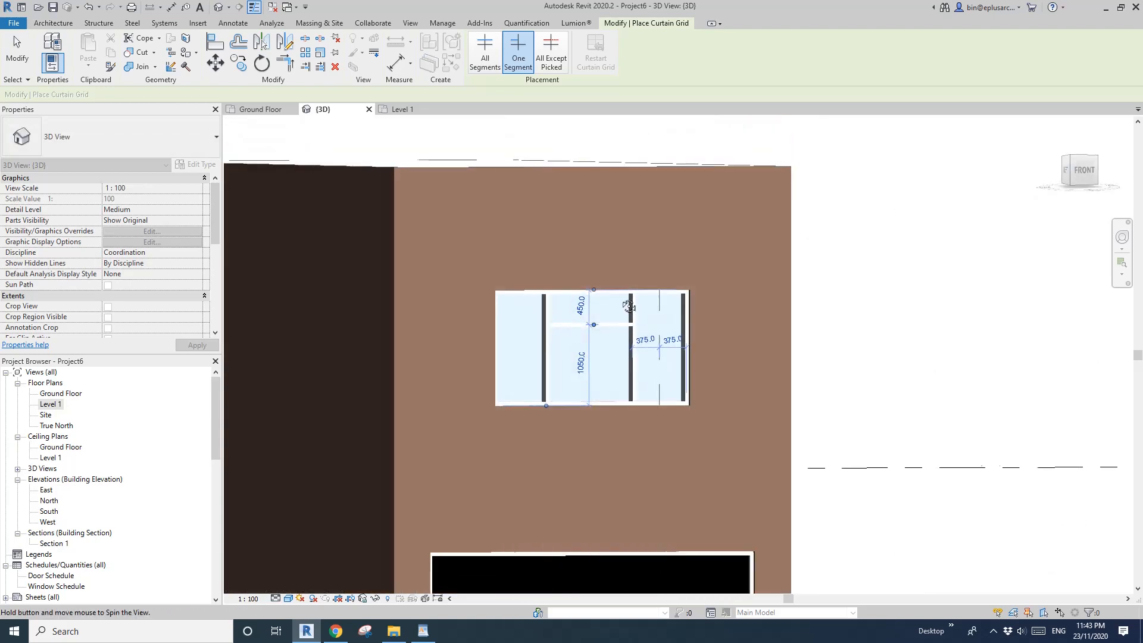
pyautogui.moveTo(646, 406); pyautogui.dragTo(658, 290, button='middle')
pyautogui.press('Escape')
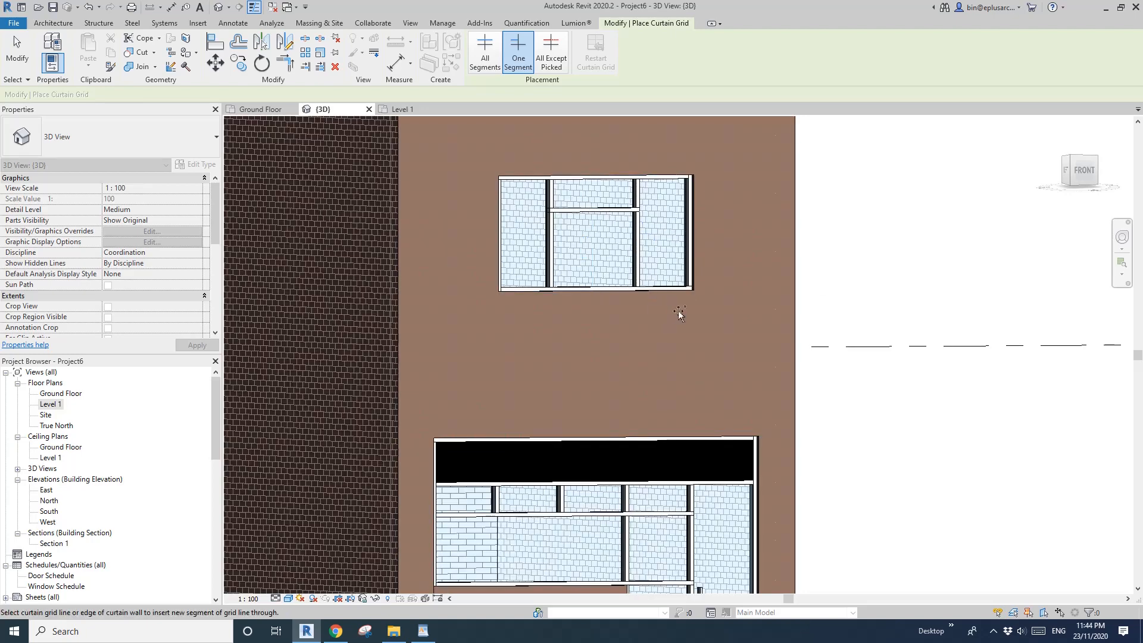
pyautogui.press('Escape')
pyautogui.scroll(-2, 655, 349)
pyautogui.keyDown('shift'); pyautogui.moveTo(649, 370); pyautogui.dragTo(634, 385, button='middle'); pyautogui.keyUp('shift')
pyautogui.scroll(3, 614, 229)
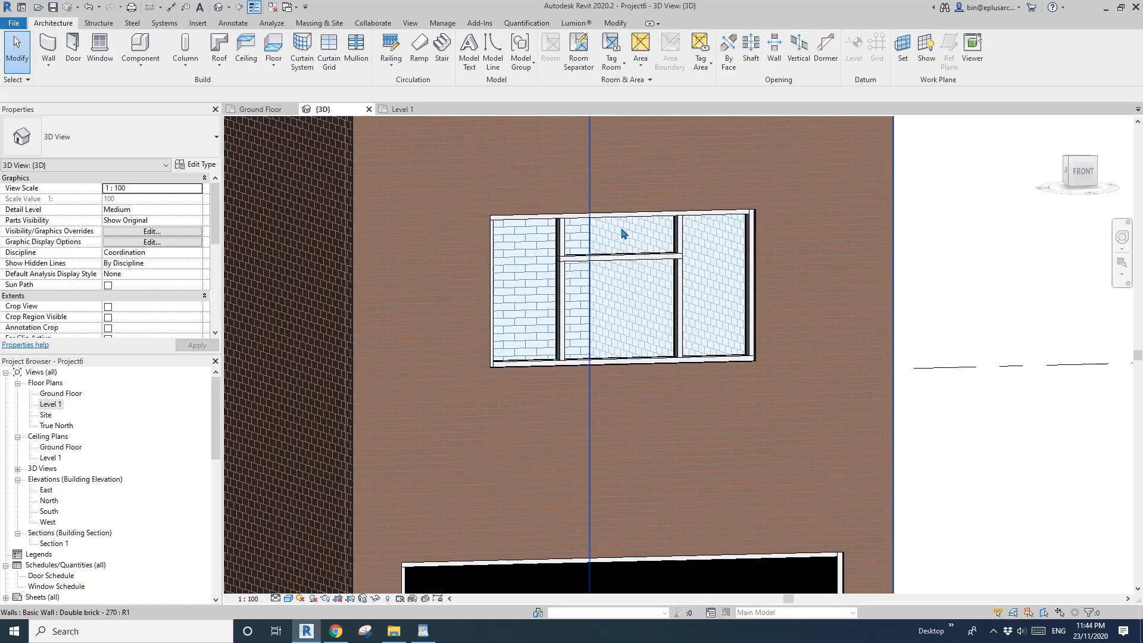
pyautogui.click(625, 232)
pyautogui.press('Tab')
pyautogui.click(626, 236)
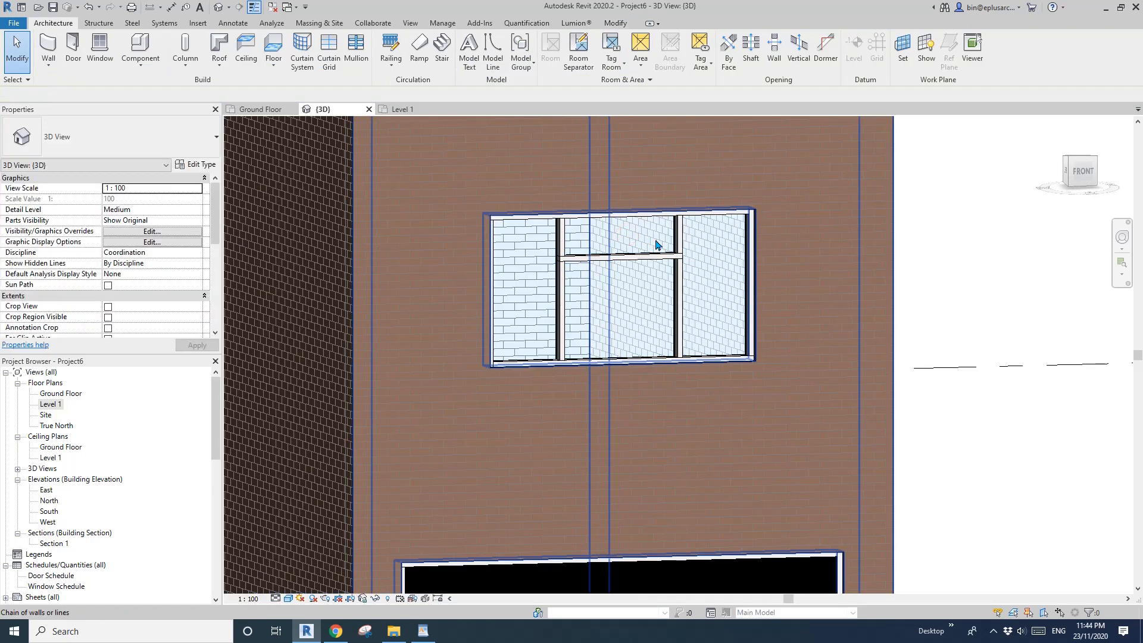
pyautogui.click(654, 242)
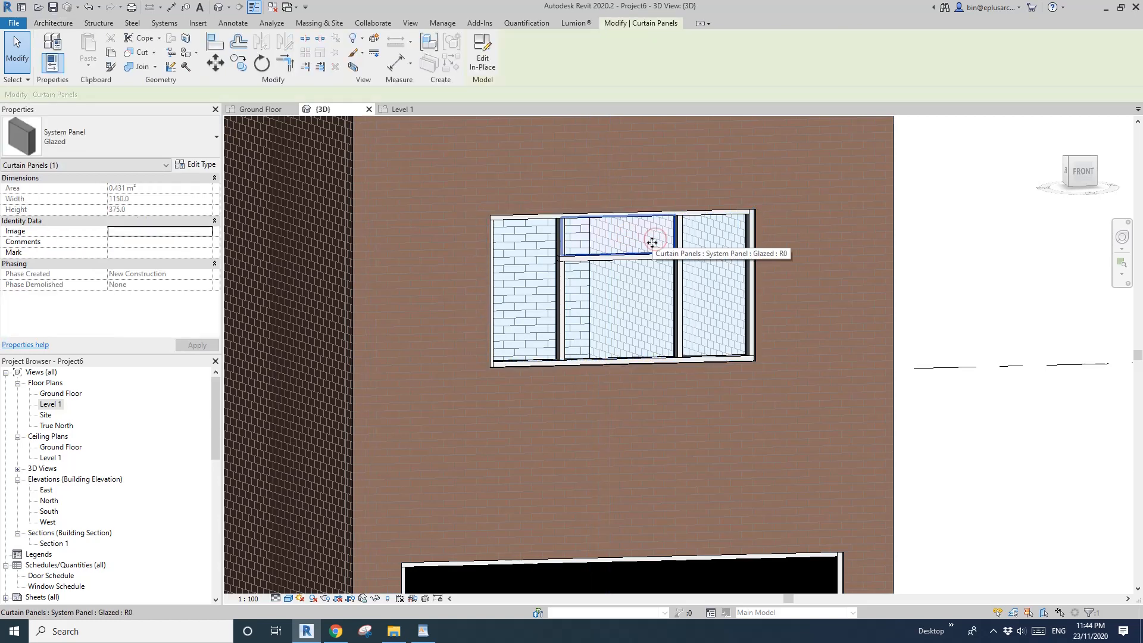
pyautogui.scroll(-2, 647, 272)
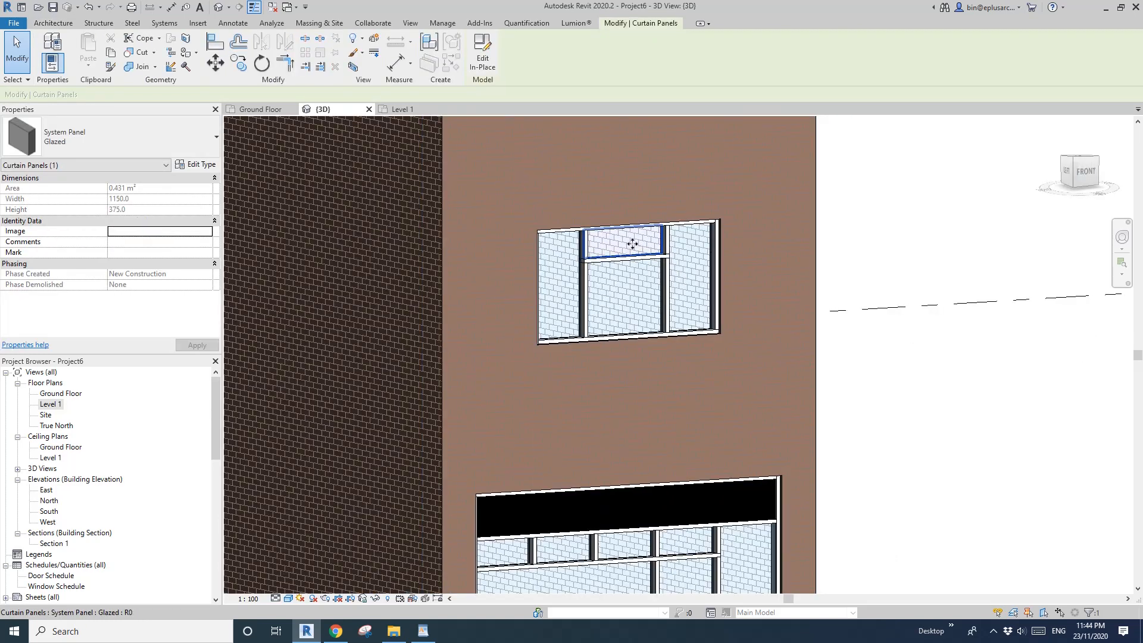
pyautogui.click(194, 126)
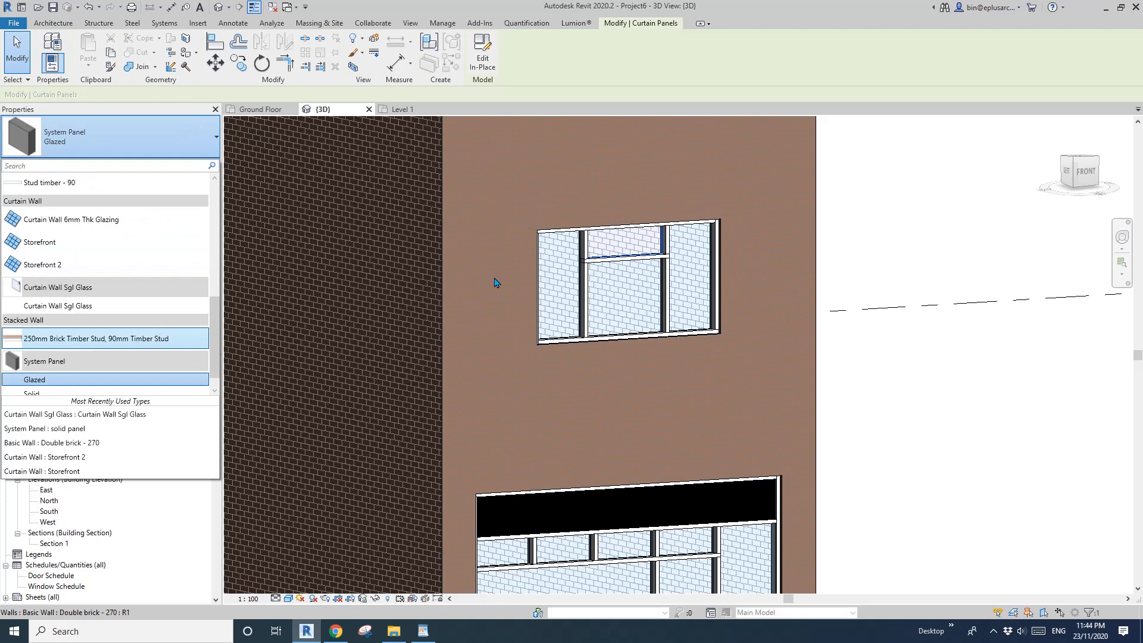
pyautogui.press('Escape')
pyautogui.press('Escape')
# Examine the shop front from several angles, comparing the divided upper window with the ground-floor storefront.
pyautogui.scroll(-1, 690, 300)
pyautogui.moveTo(694, 302); pyautogui.dragTo(679, 280, button='middle')
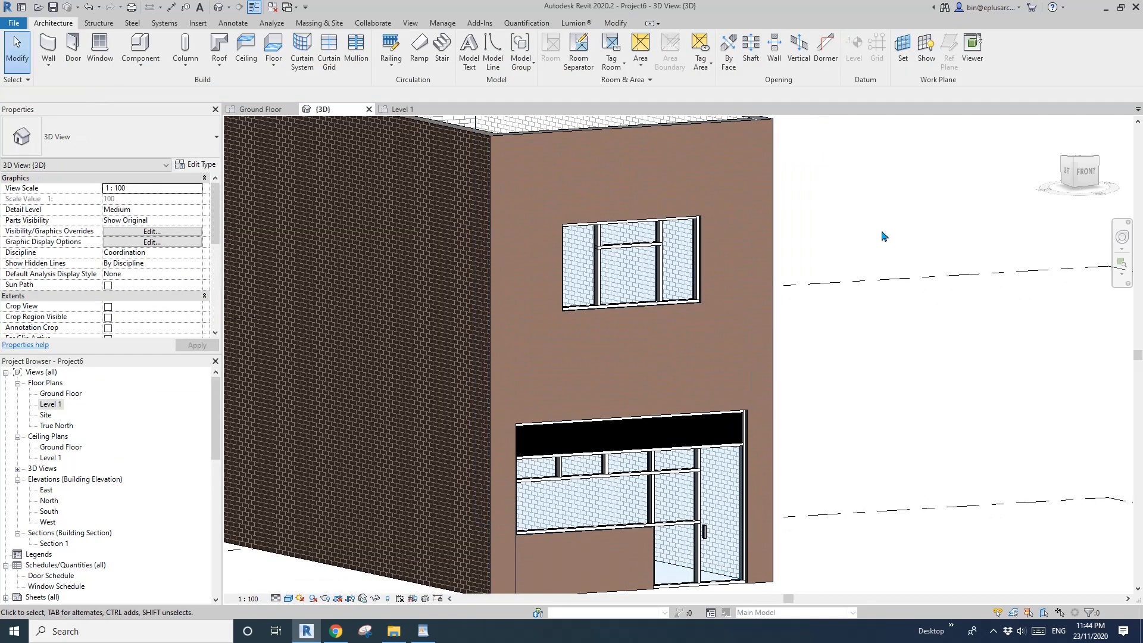
pyautogui.click(882, 230)
pyautogui.scroll(-1, 882, 231)
pyautogui.moveTo(823, 324); pyautogui.dragTo(815, 306, button='middle')
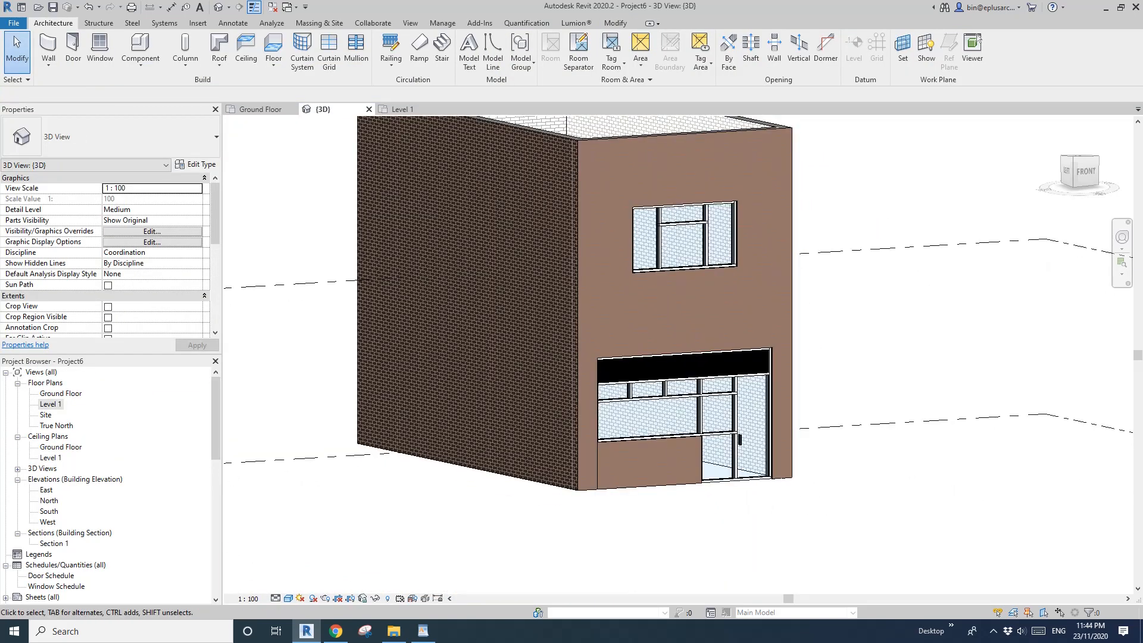
pyautogui.moveTo(667, 396)
pyautogui.keyDown('shift'); pyautogui.mouseDown(button='middle')
pyautogui.moveTo(679, 426)
pyautogui.moveTo(668, 446)
pyautogui.moveTo(685, 455)
pyautogui.moveTo(673, 363)
pyautogui.moveTo(592, 378)
pyautogui.moveTo(752, 387)
pyautogui.moveTo(674, 392)
pyautogui.moveTo(696, 402)
pyautogui.mouseUp(button='middle'); pyautogui.keyUp('shift')
pyautogui.click(818, 324)
pyautogui.scroll(2, 743, 383)
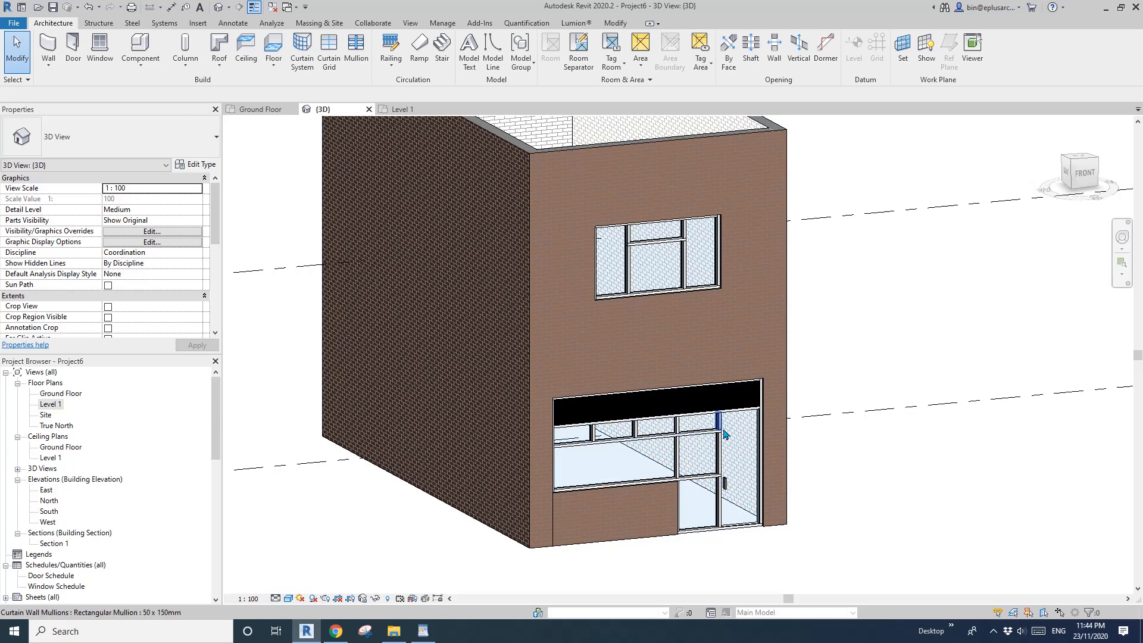
pyautogui.scroll(-1, 744, 448)
pyautogui.keyDown('shift'); pyautogui.moveTo(744, 447); pyautogui.dragTo(691, 476, button='middle'); pyautogui.keyUp('shift')
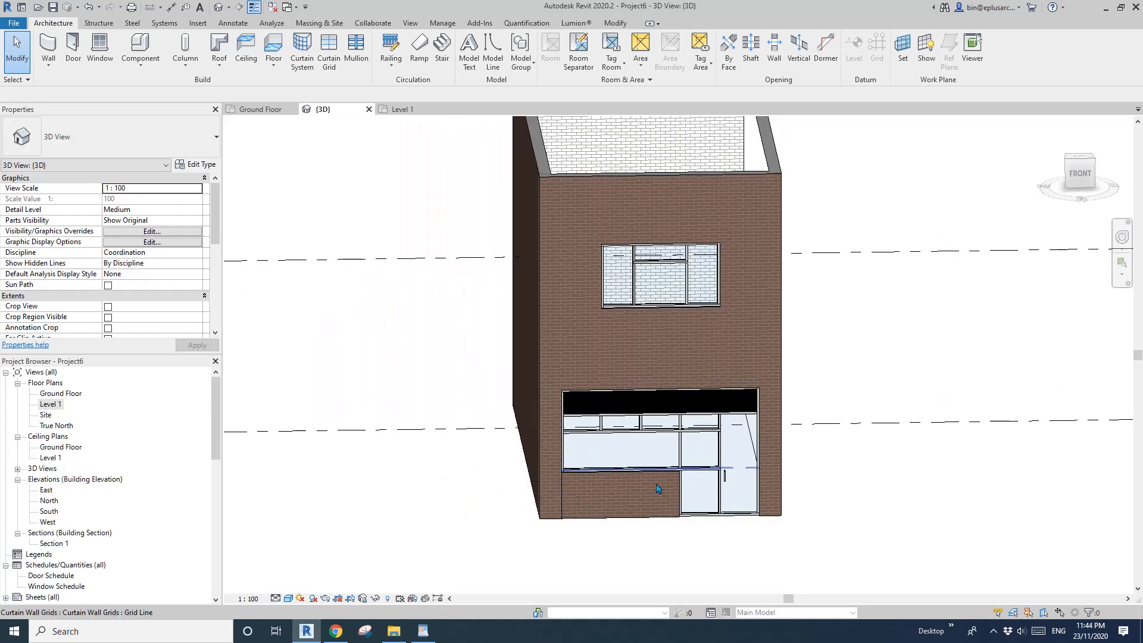
# Try to join the front brick wall's geometry with the brick infill panel below the storefront glazing.
pyautogui.scroll(4, 566, 505)
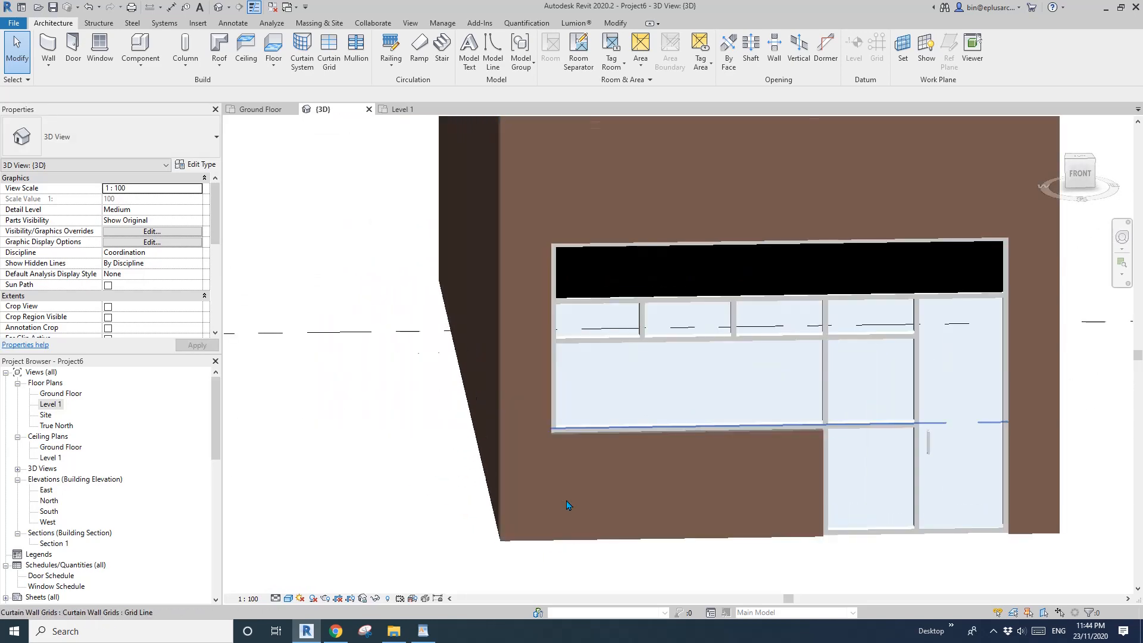
pyautogui.keyDown('shift'); pyautogui.moveTo(567, 505); pyautogui.dragTo(533, 496, button='middle'); pyautogui.keyUp('shift')
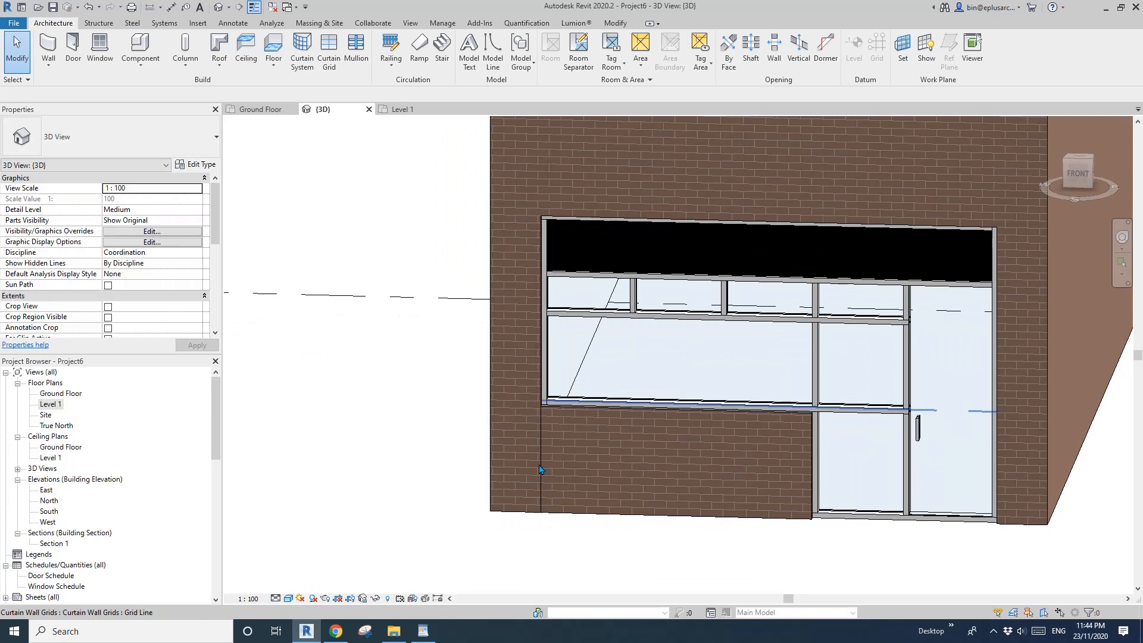
pyautogui.click(616, 23)
pyautogui.click(138, 66)
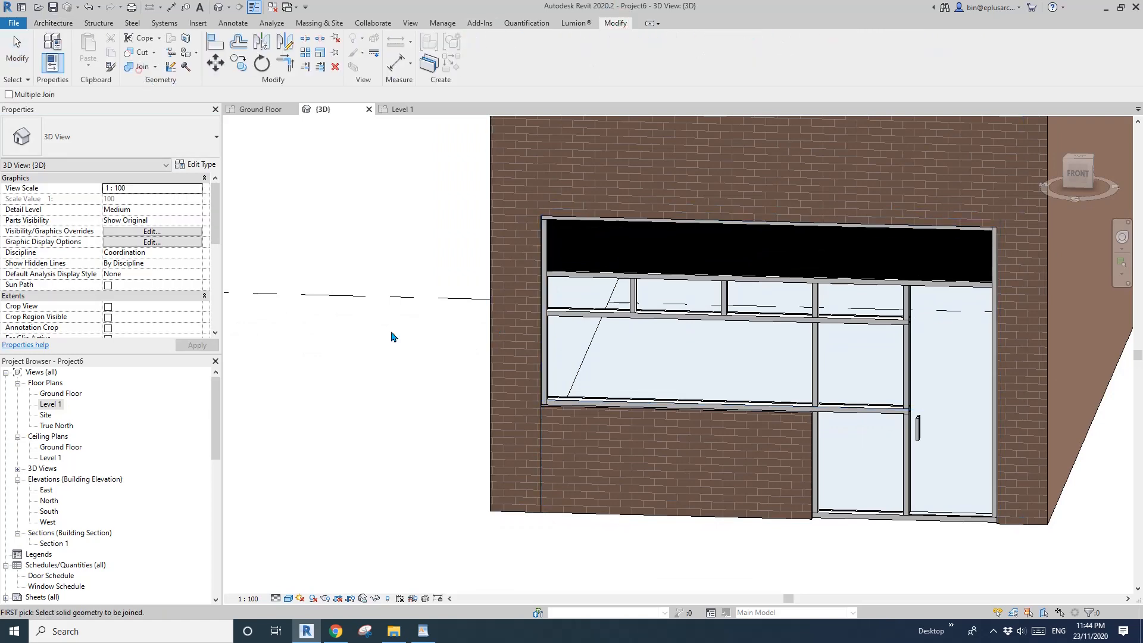
pyautogui.click(519, 452)
pyautogui.click(602, 461)
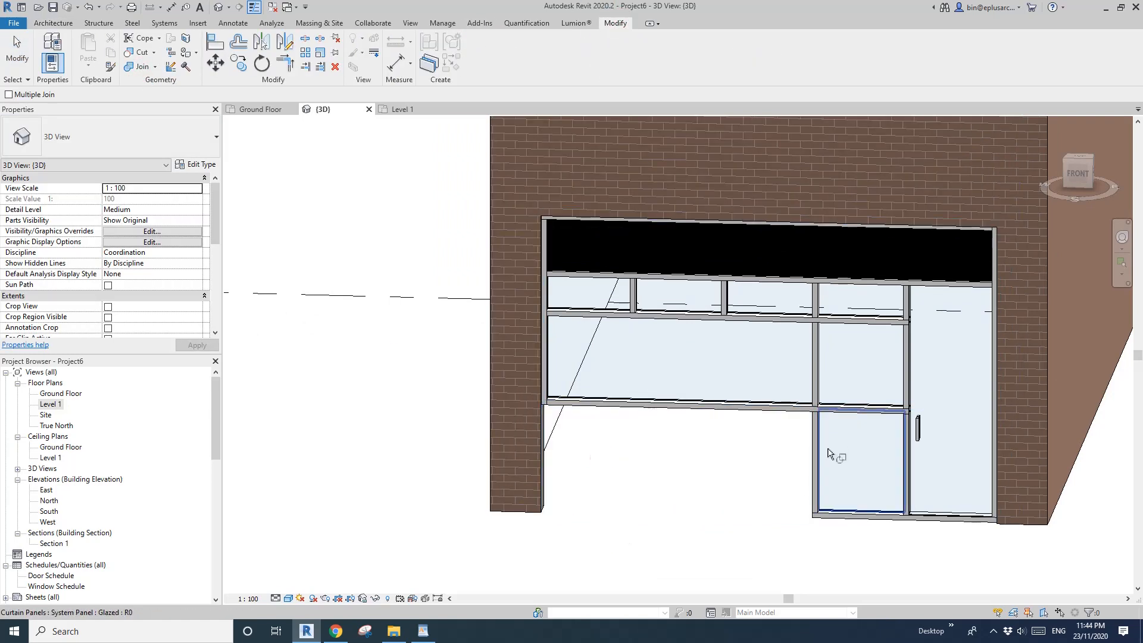
pyautogui.press('Escape')
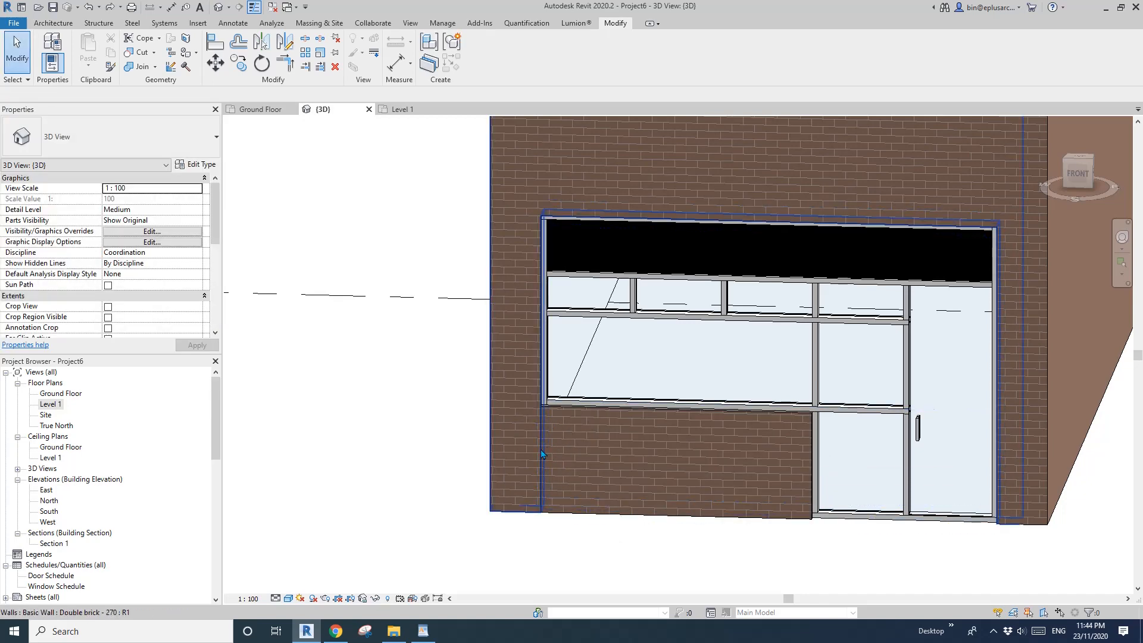
# Inspect the storefront curtain wall around the brick infill panel and review the whole building in the 3D view.
pyautogui.click(547, 451)
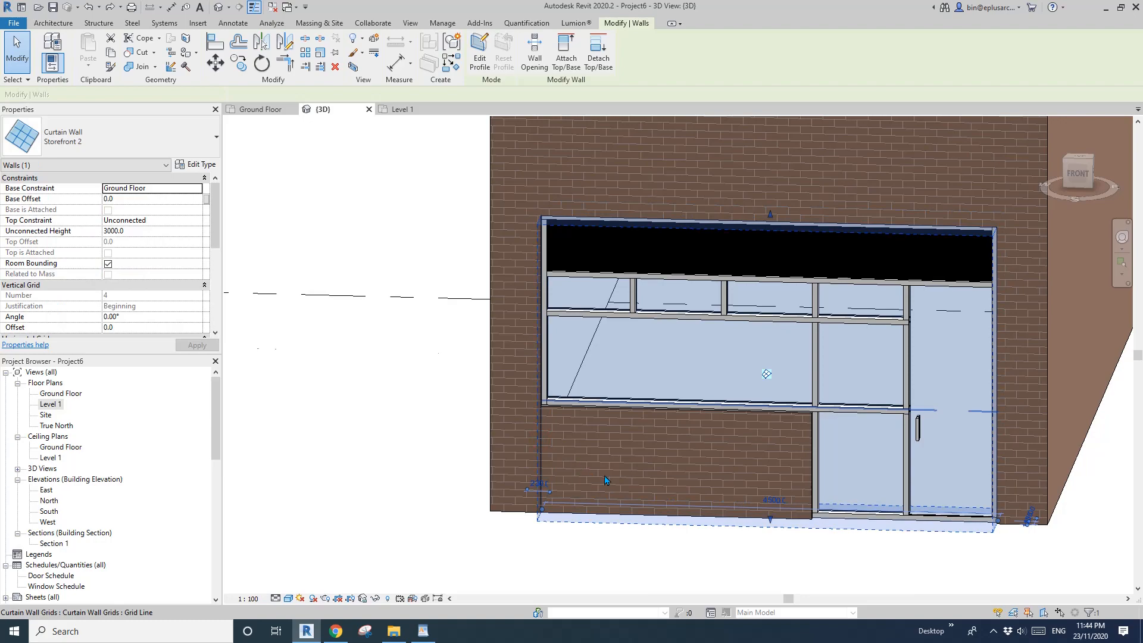
pyautogui.scroll(-3, 589, 469)
pyautogui.press('Escape')
pyautogui.scroll(-1, 619, 471)
pyautogui.keyDown('shift'); pyautogui.moveTo(619, 470); pyautogui.dragTo(778, 476, button='middle'); pyautogui.keyUp('shift')
pyautogui.scroll(-2, 694, 484)
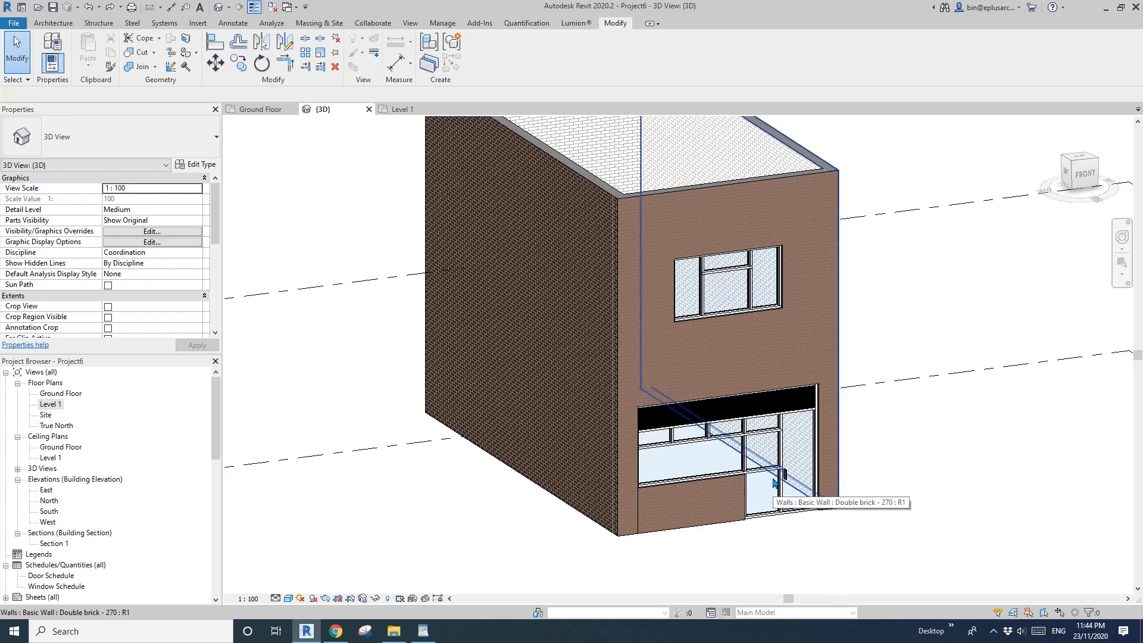
pyautogui.scroll(2, 871, 477)
pyautogui.scroll(-1, 874, 466)
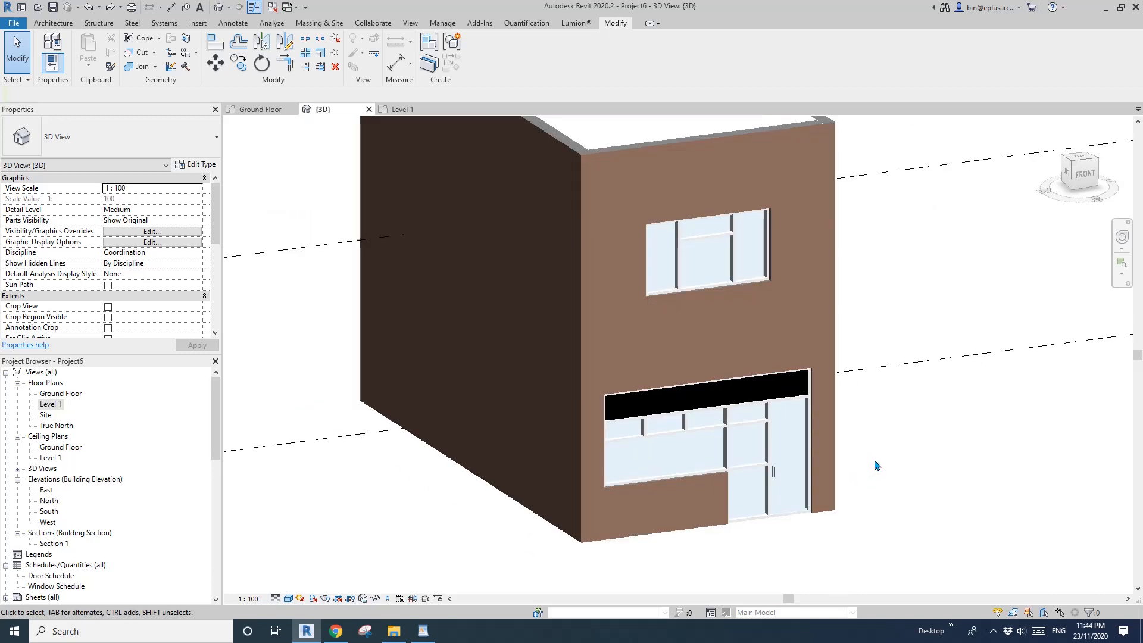
pyautogui.moveTo(876, 467); pyautogui.dragTo(918, 459, button='middle')
pyautogui.scroll(-1, 905, 480)
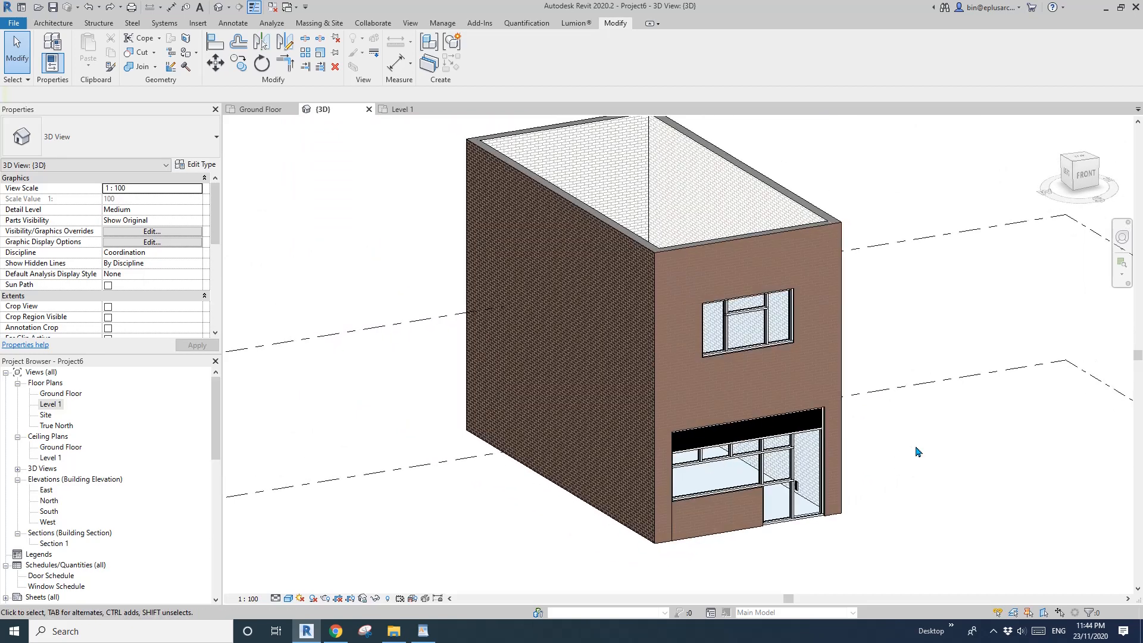